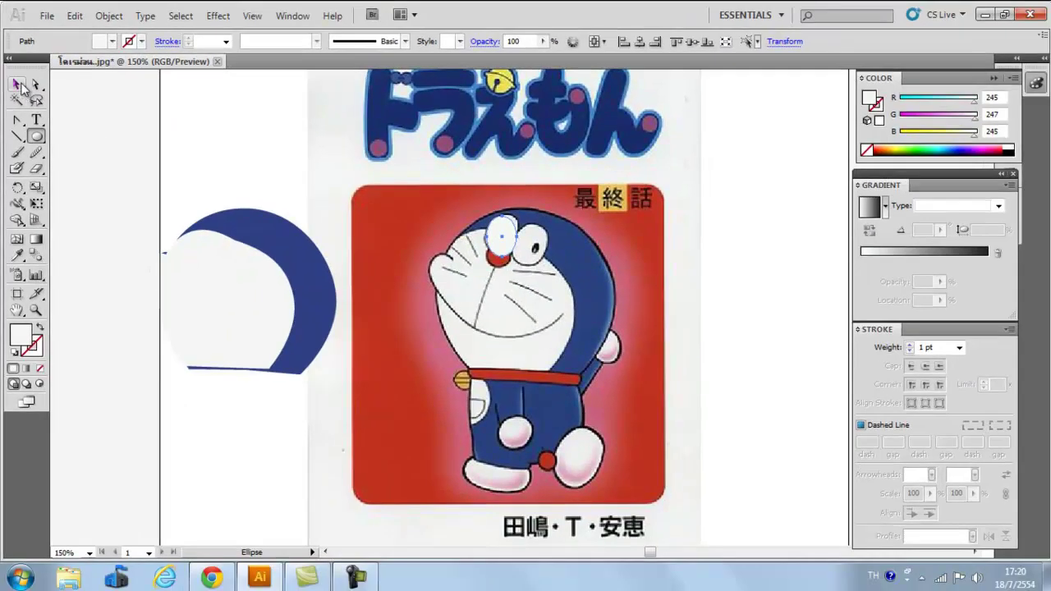
Tilt the white ellipse clockwise to match the reference's left eye and give it a black stroke.
{"action": "left_click", "coordinate": [33, 109]}
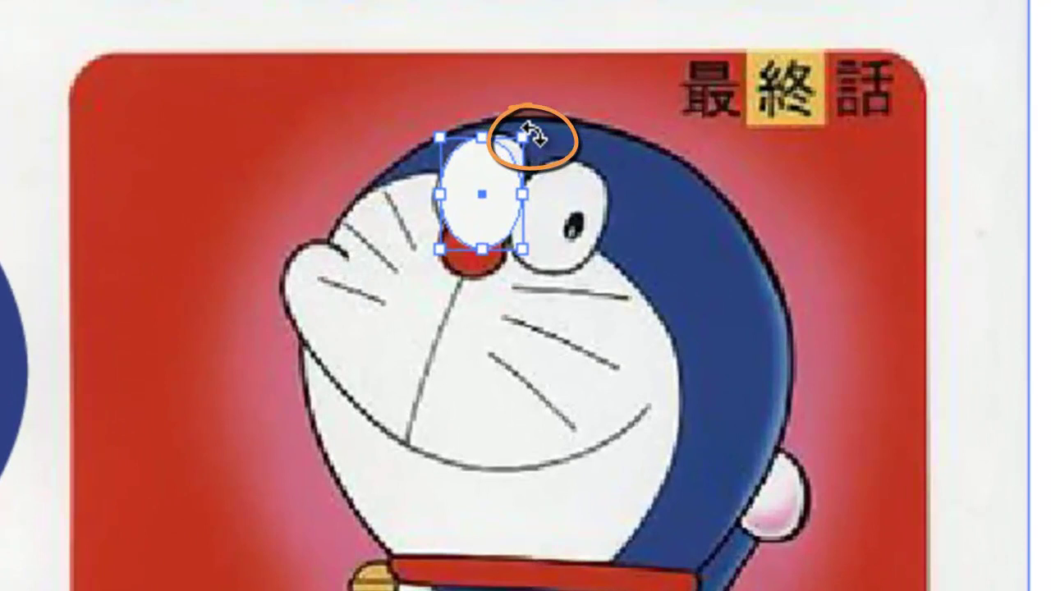
{"action": "left_click_drag", "start_coordinate": [521, 211], "coordinate": [527, 213]}
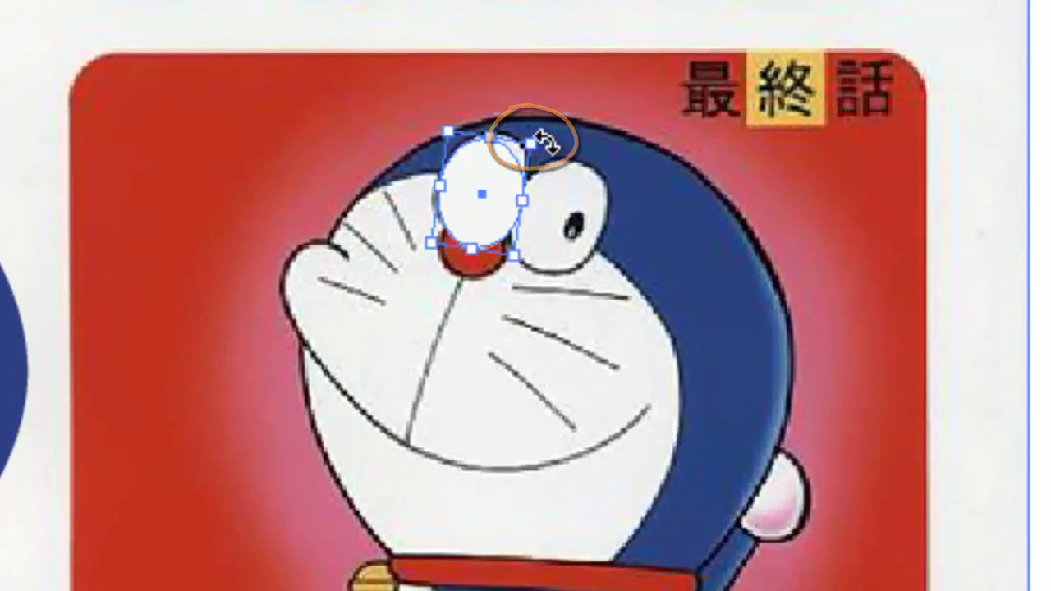
{"action": "left_click_drag", "start_coordinate": [544, 140], "coordinate": [559, 184]}
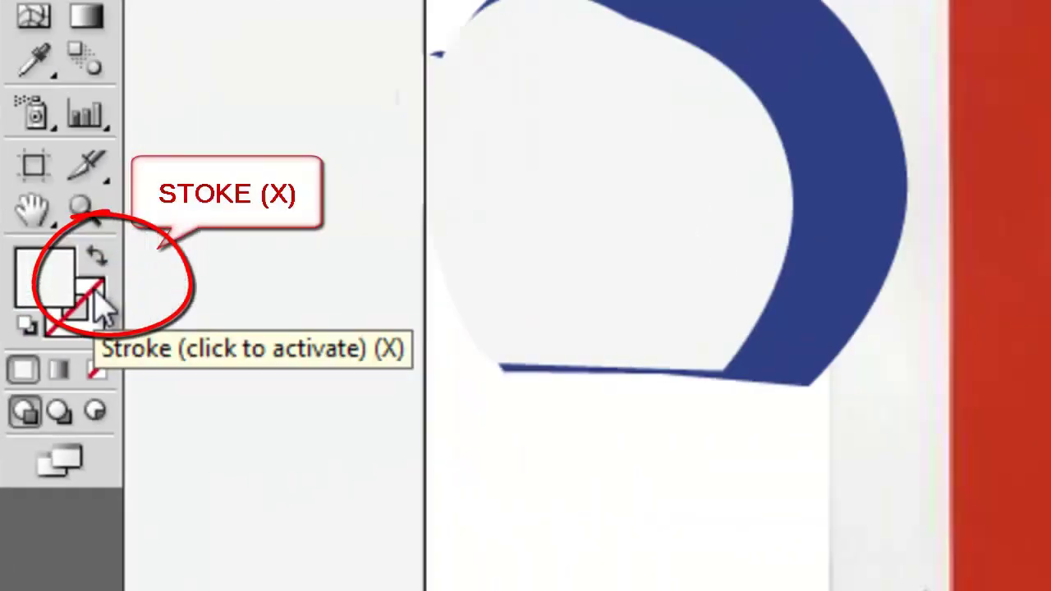
{"action": "double_click", "coordinate": [105, 310]}
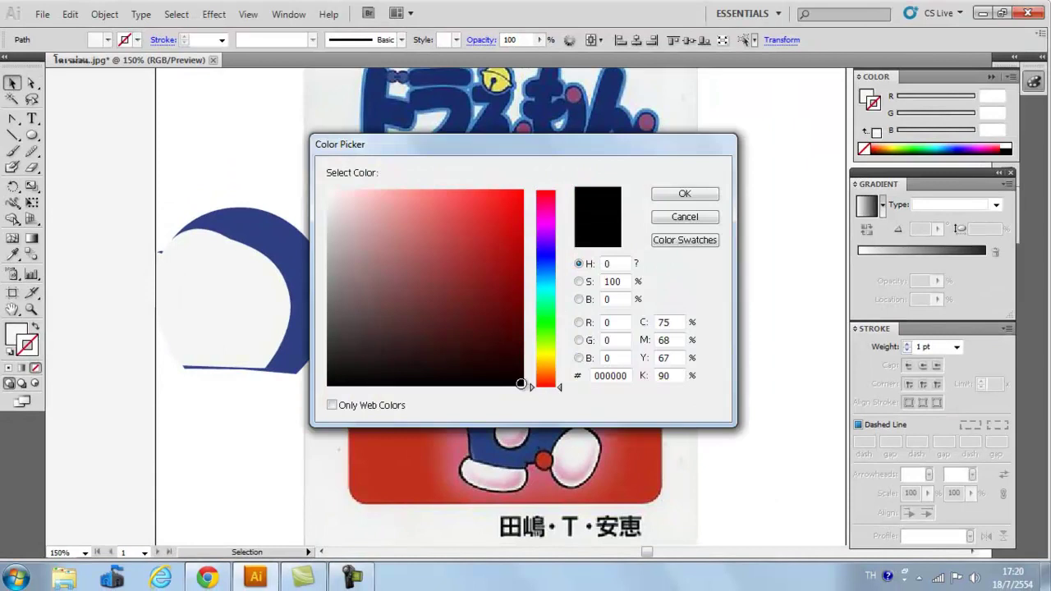
{"action": "left_click", "coordinate": [521, 383]}
{"action": "left_click", "coordinate": [685, 195]}
Duplicate the outlined eye ellipse and place the copy over the reference's right eye.
{"action": "key", "text": "ctrl+c"}
{"action": "key", "text": "ctrl+v"}
{"action": "left_click_drag", "start_coordinate": [515, 310], "coordinate": [548, 252]}
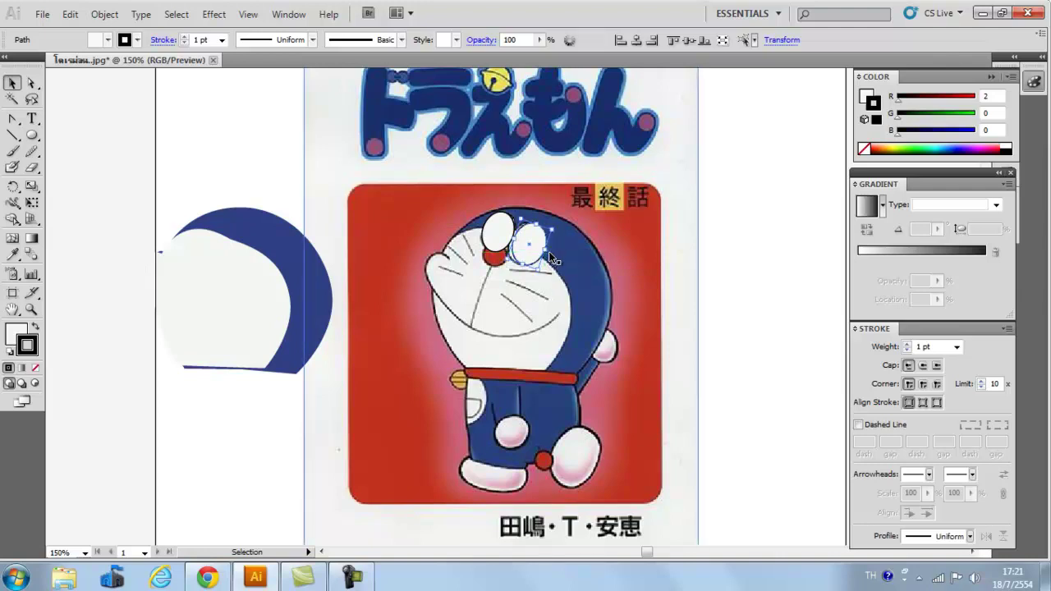
Move both eye ellipses together onto the upper part of the traced head and group them.
{"action": "left_click", "coordinate": [502, 235], "text": "shift"}
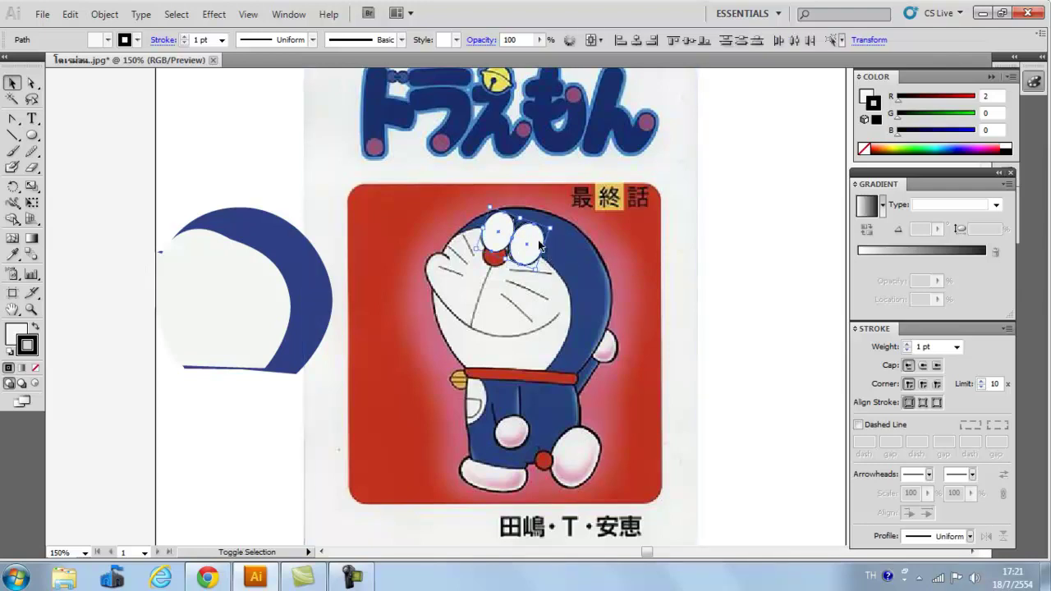
{"action": "left_click_drag", "start_coordinate": [535, 238], "coordinate": [250, 246]}
{"action": "right_click", "coordinate": [247, 258]}
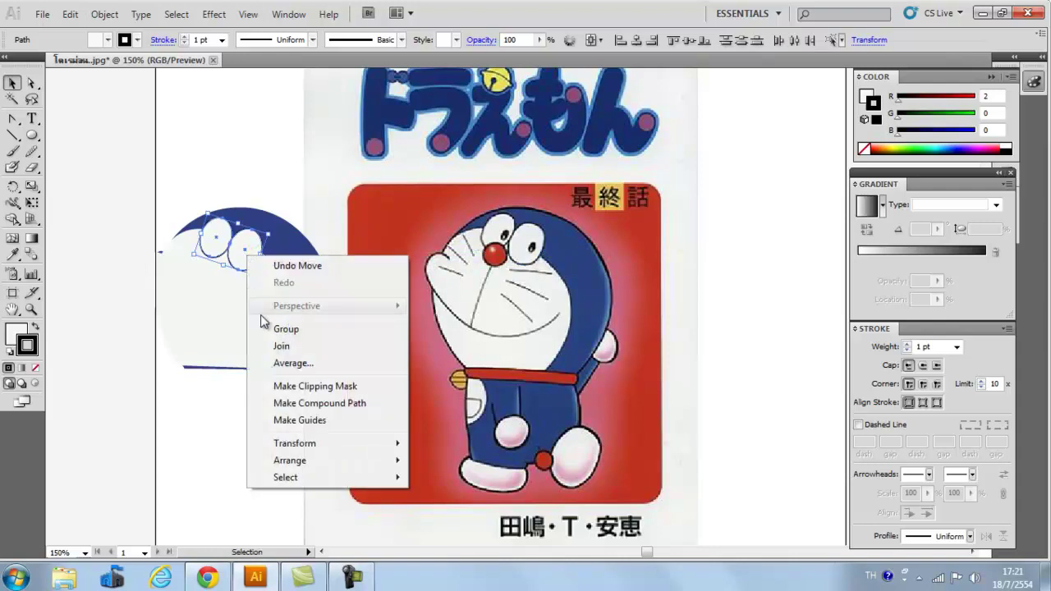
{"action": "left_click", "coordinate": [285, 329]}
{"action": "left_click", "coordinate": [296, 428]}
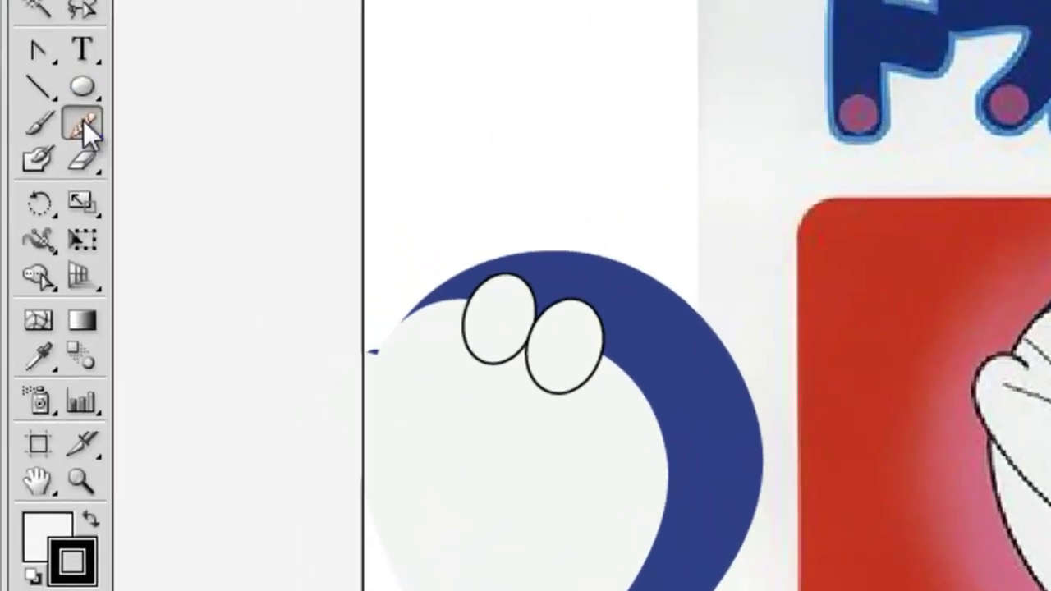
Trace and smooth the reference's uppermost right-cheek whisker with the Pencil and Smooth tools, and place it on the traced face.
{"action": "left_click_drag", "start_coordinate": [31, 151], "coordinate": [78, 155]}
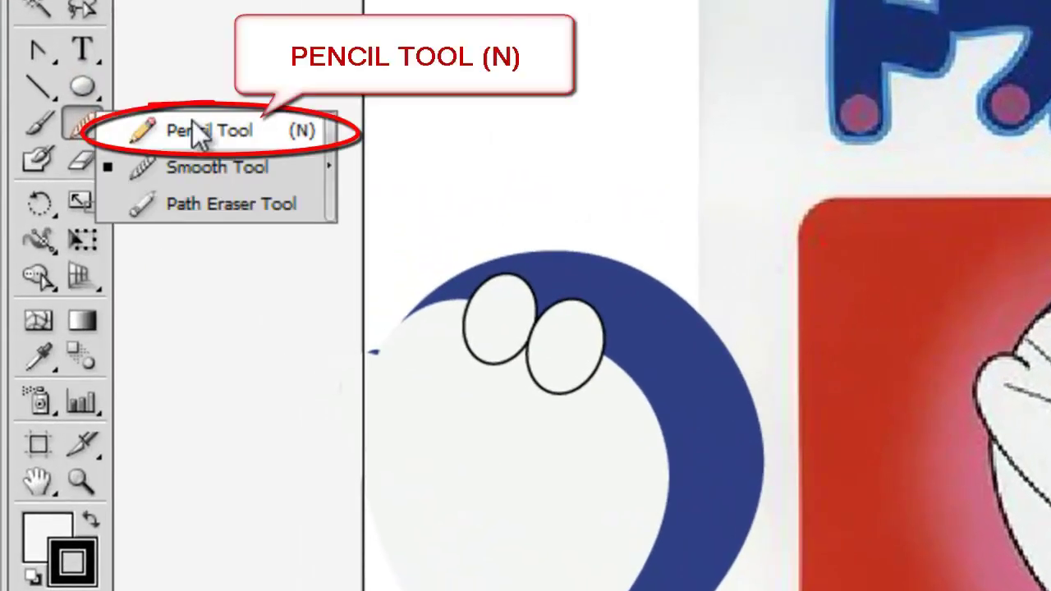
{"action": "left_click", "coordinate": [197, 136]}
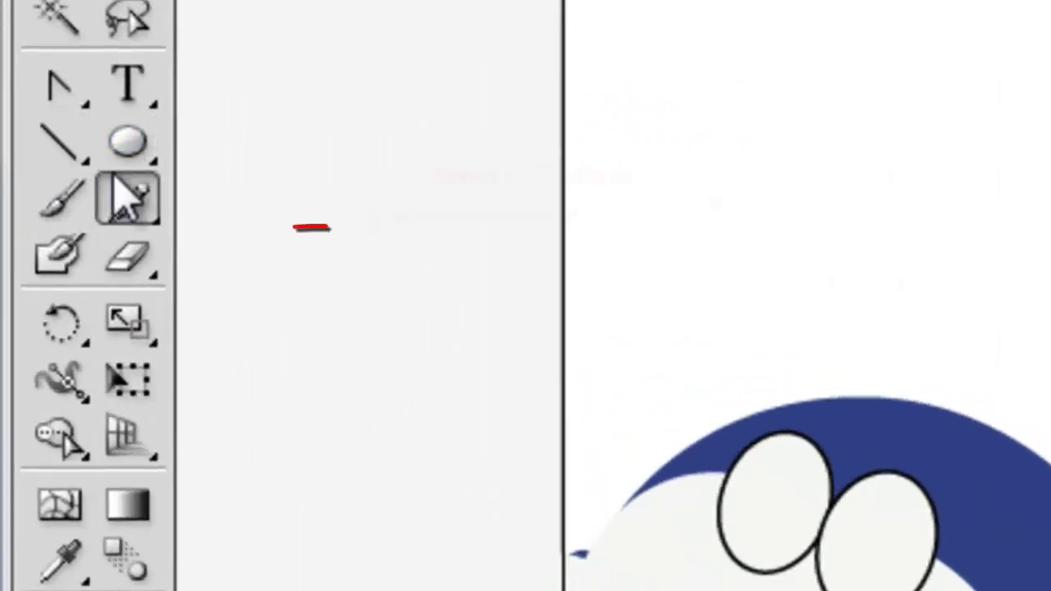
{"action": "mouse_move", "coordinate": [124, 184]}
{"action": "left_mouse_down"}
{"action": "mouse_move", "coordinate": [233, 307]}
{"action": "mouse_move", "coordinate": [95, 180]}
{"action": "left_mouse_up"}
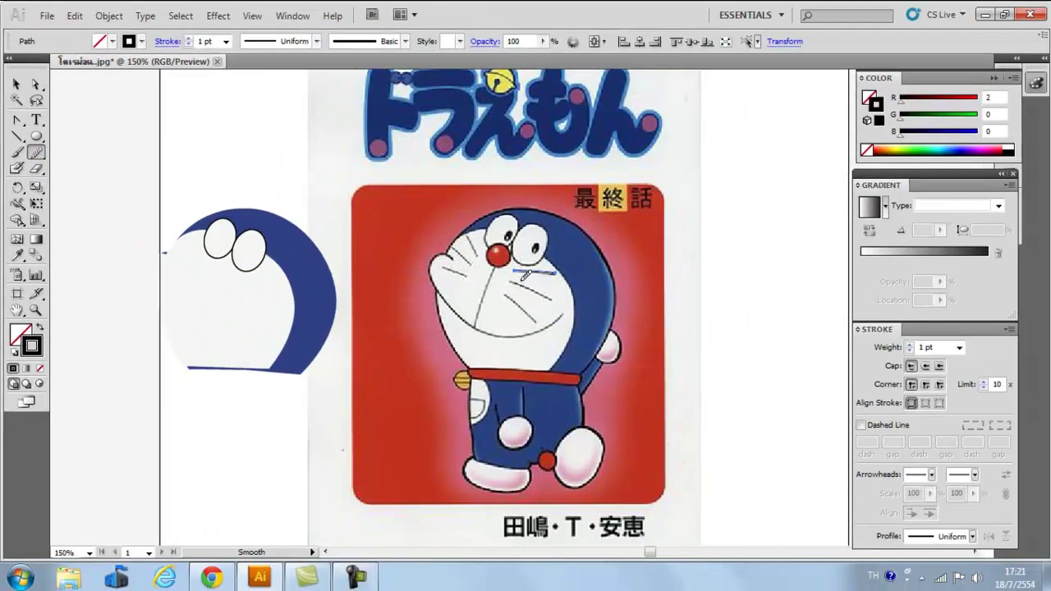
{"action": "left_click", "coordinate": [17, 84]}
{"action": "mouse_move", "coordinate": [532, 268]}
{"action": "left_mouse_down"}
{"action": "mouse_move", "coordinate": [247, 294]}
{"action": "mouse_move", "coordinate": [263, 295]}
{"action": "left_mouse_up"}
{"action": "left_click", "coordinate": [275, 383]}
Give the white face shape of the traced head a black stroke.
{"action": "key", "text": "space"}
{"action": "left_click_drag", "start_coordinate": [294, 388], "coordinate": [339, 393]}
{"action": "left_click_drag", "start_coordinate": [320, 450], "coordinate": [261, 263]}
{"action": "left_click", "coordinate": [318, 420]}
{"action": "left_click", "coordinate": [324, 356]}
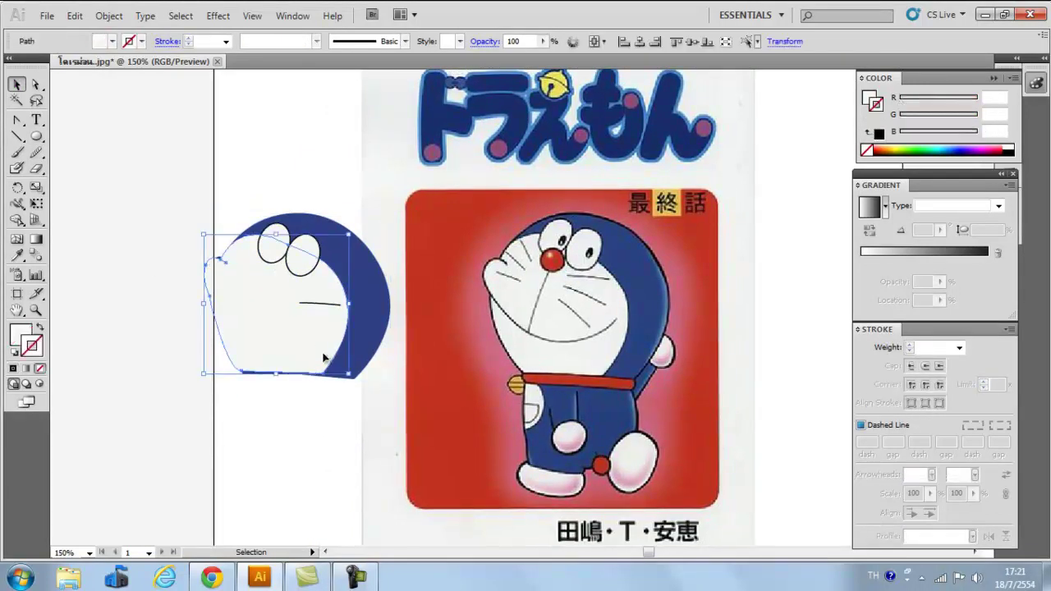
{"action": "double_click", "coordinate": [38, 350]}
{"action": "mouse_move", "coordinate": [528, 383]}
{"action": "left_mouse_down"}
{"action": "mouse_move", "coordinate": [532, 393]}
{"action": "mouse_move", "coordinate": [525, 381]}
{"action": "left_mouse_up"}
{"action": "left_click", "coordinate": [687, 194]}
Give the blue head shape a black stroke.
{"action": "left_click", "coordinate": [359, 258]}
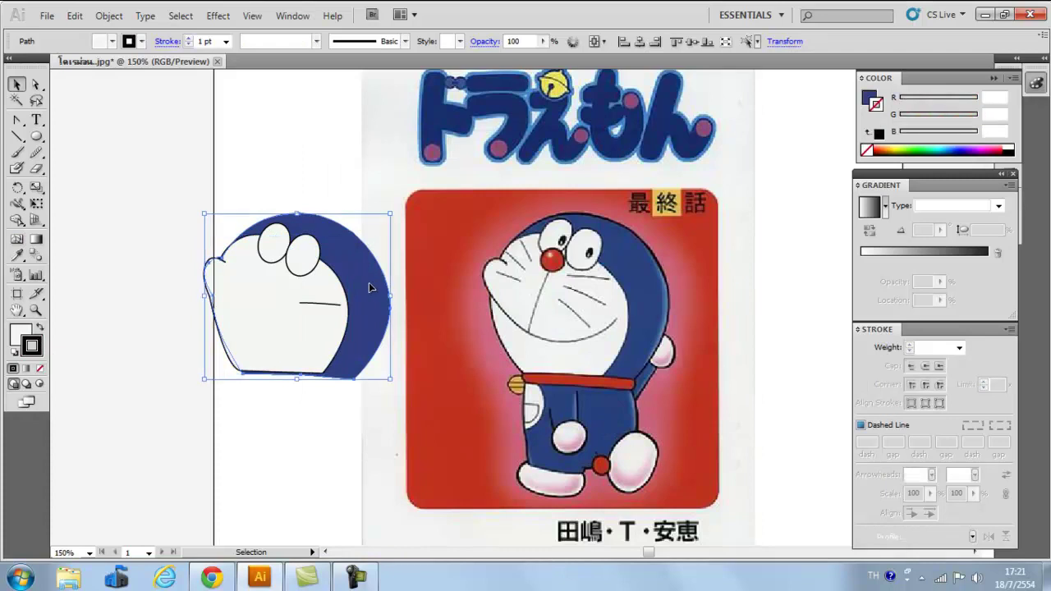
{"action": "double_click", "coordinate": [36, 350]}
{"action": "left_click_drag", "start_coordinate": [444, 366], "coordinate": [519, 384]}
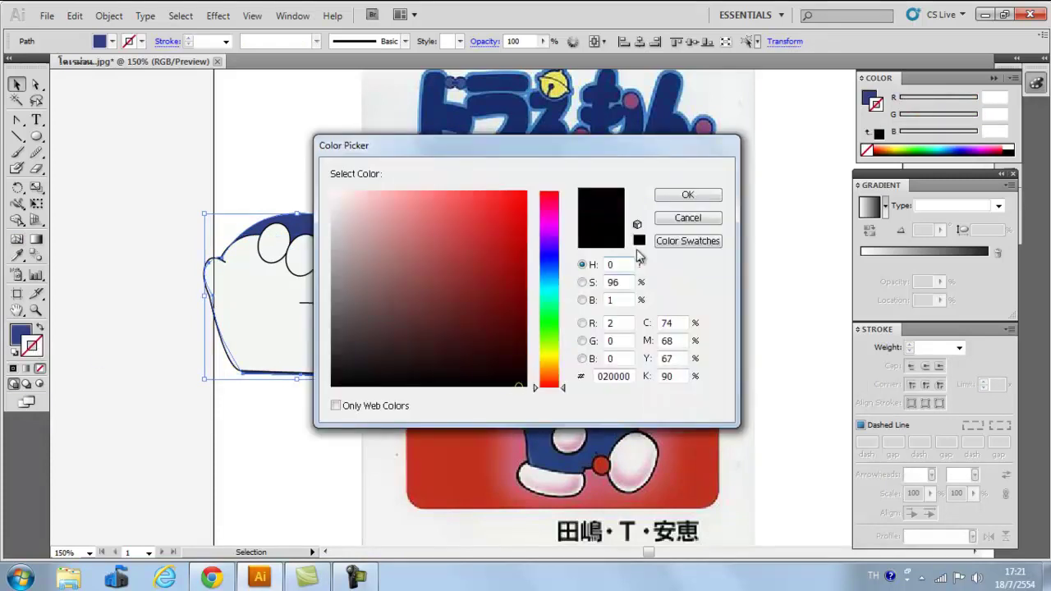
{"action": "left_click", "coordinate": [686, 196]}
{"action": "left_click", "coordinate": [369, 407]}
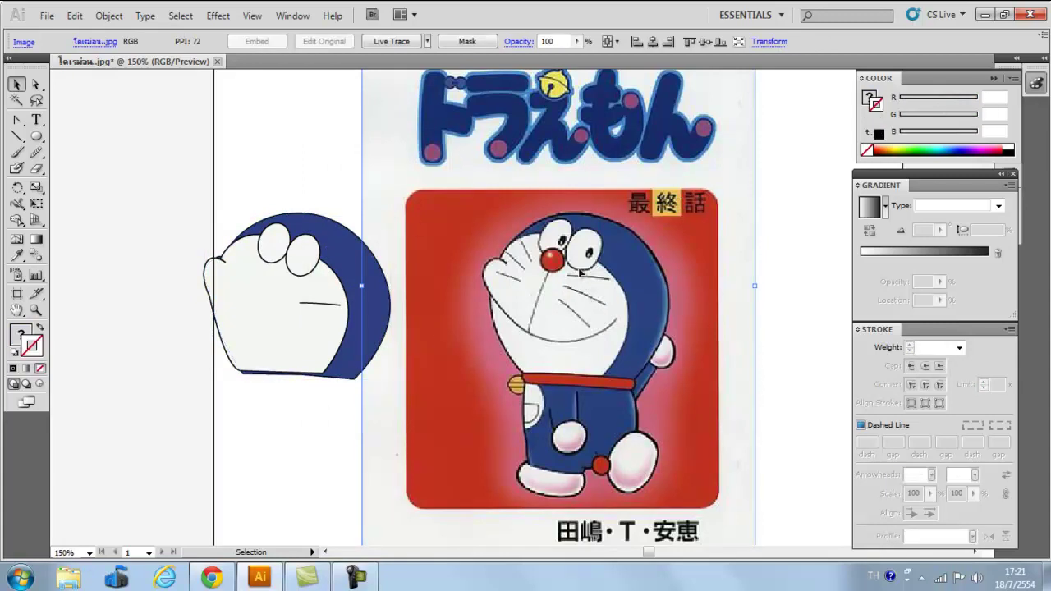
Draw a circle the size of the reference's nose and fill it with the nose's red using the Eyedropper.
{"action": "left_click_drag", "start_coordinate": [36, 136], "coordinate": [98, 170]}
{"action": "left_click_drag", "start_coordinate": [544, 249], "coordinate": [568, 275]}
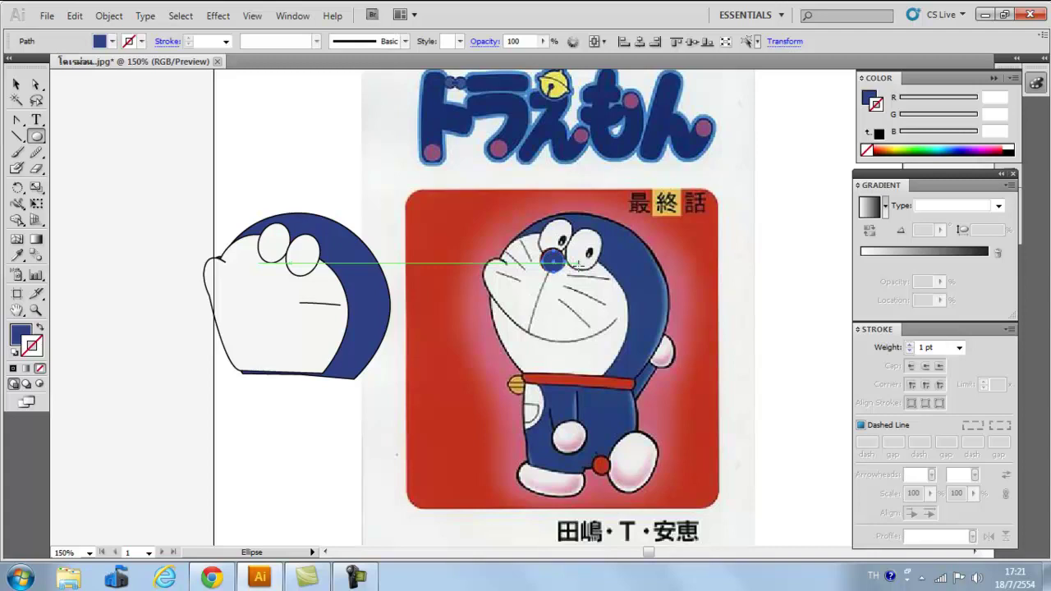
{"action": "left_click", "coordinate": [16, 84]}
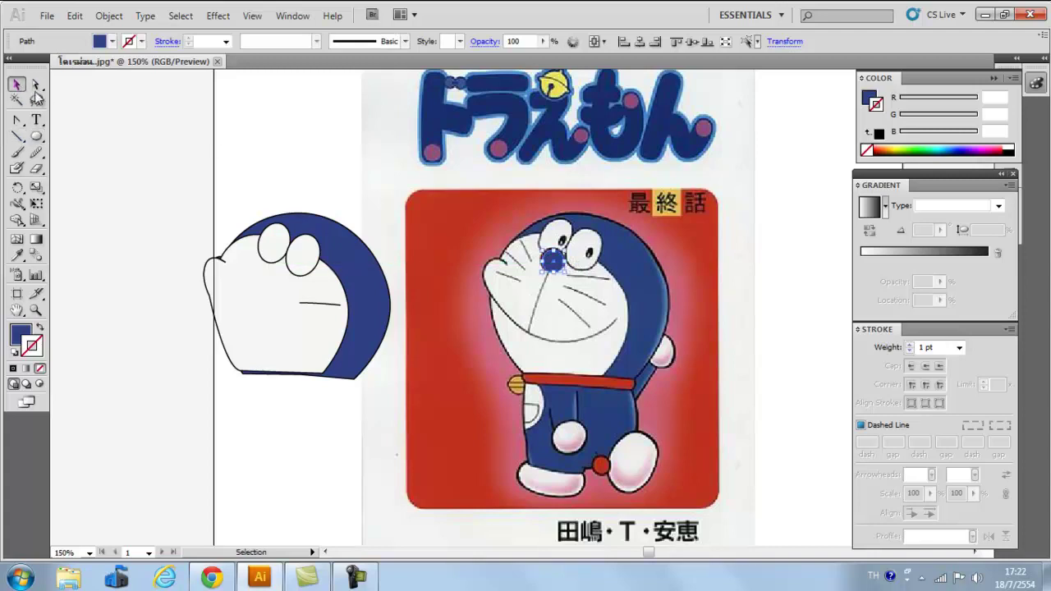
{"action": "left_click_drag", "start_coordinate": [560, 271], "coordinate": [550, 308]}
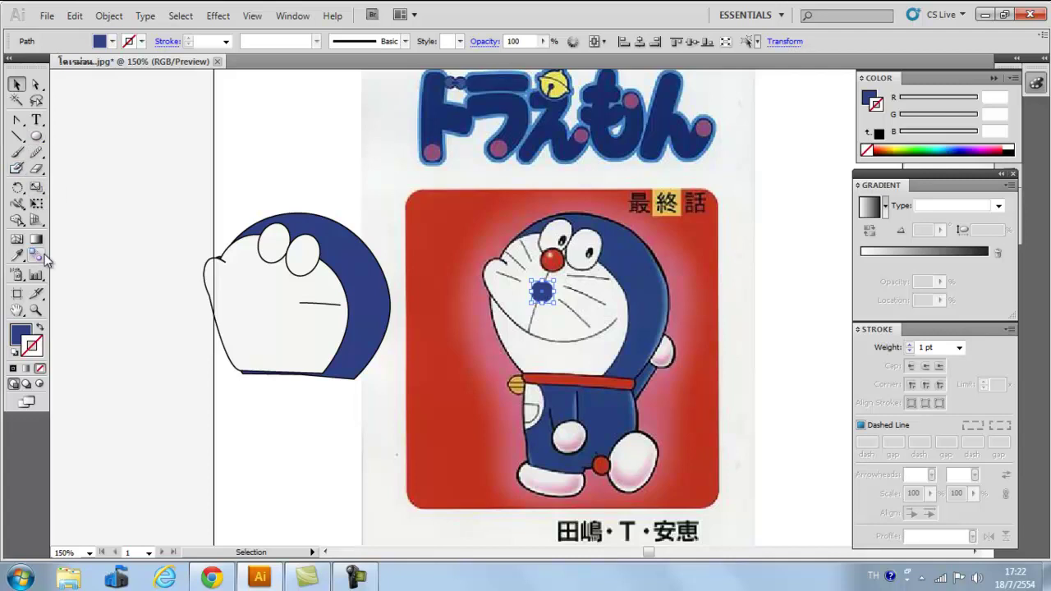
{"action": "left_click", "coordinate": [17, 255]}
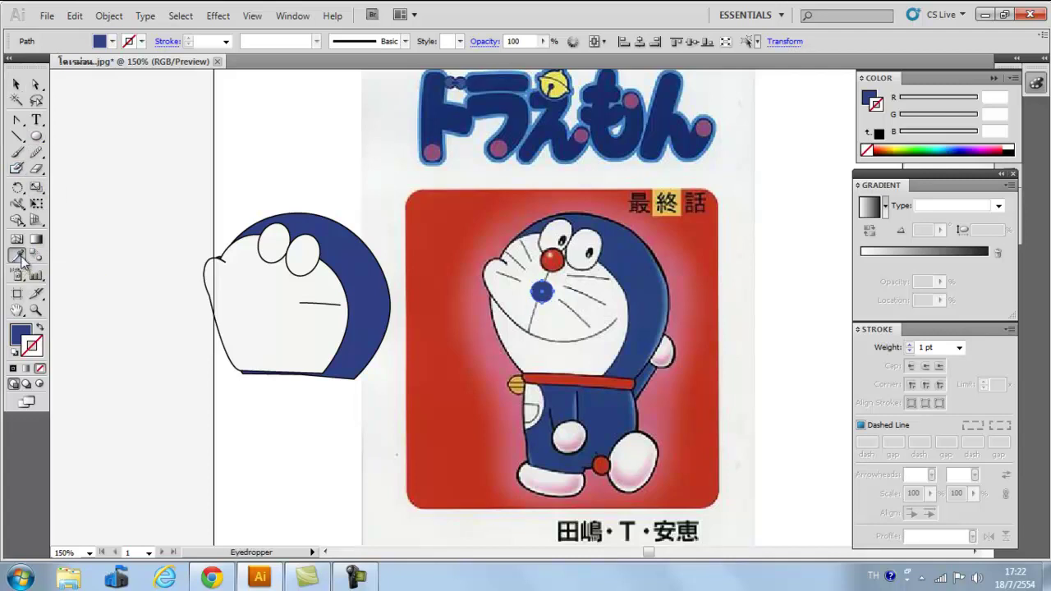
{"action": "left_click", "coordinate": [553, 260]}
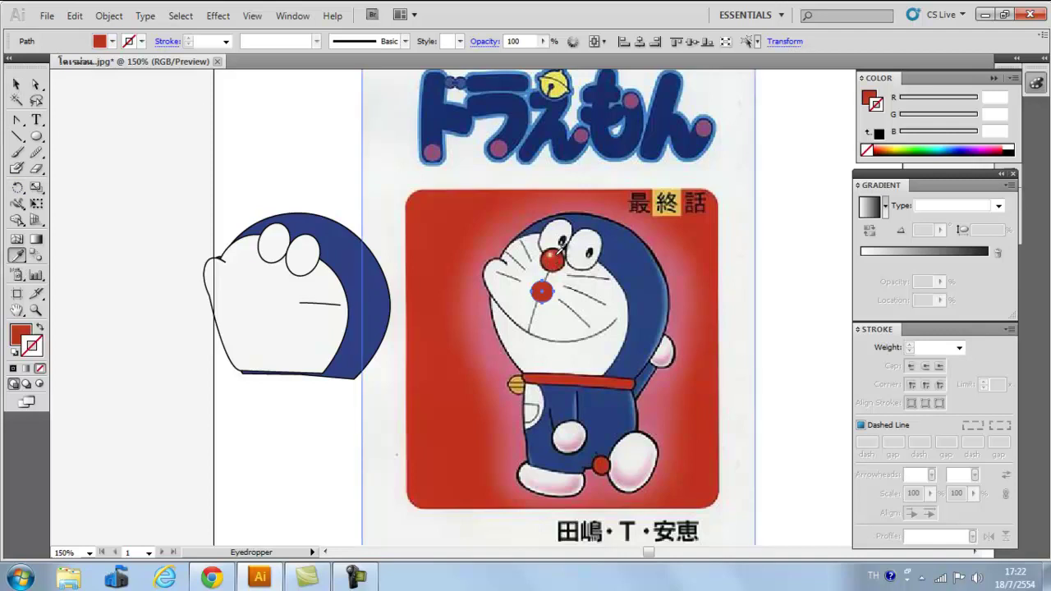
Move the red nose just below the eyes on the traced face and give it a black stroke.
{"action": "key", "text": "v"}
{"action": "left_click_drag", "start_coordinate": [555, 297], "coordinate": [281, 273]}
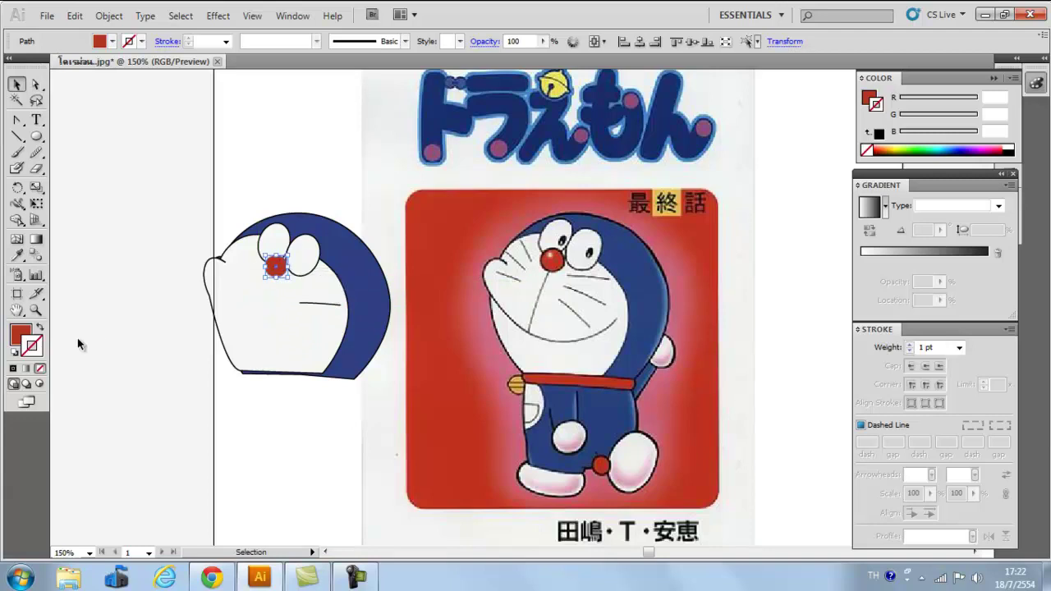
{"action": "double_click", "coordinate": [37, 349]}
{"action": "left_click", "coordinate": [523, 385]}
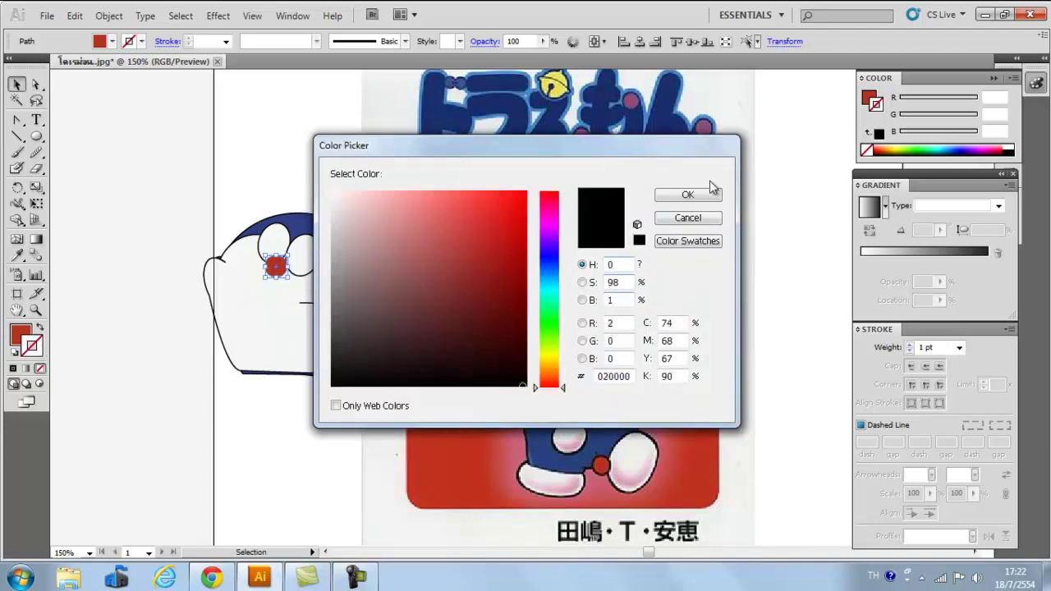
{"action": "left_click", "coordinate": [669, 199]}
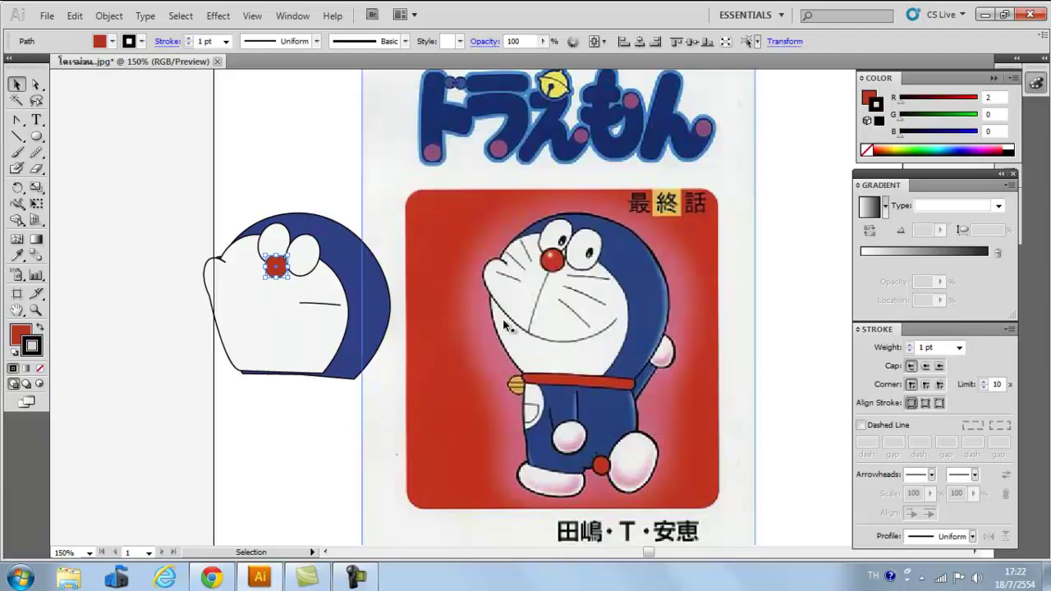
{"action": "left_click", "coordinate": [479, 276]}
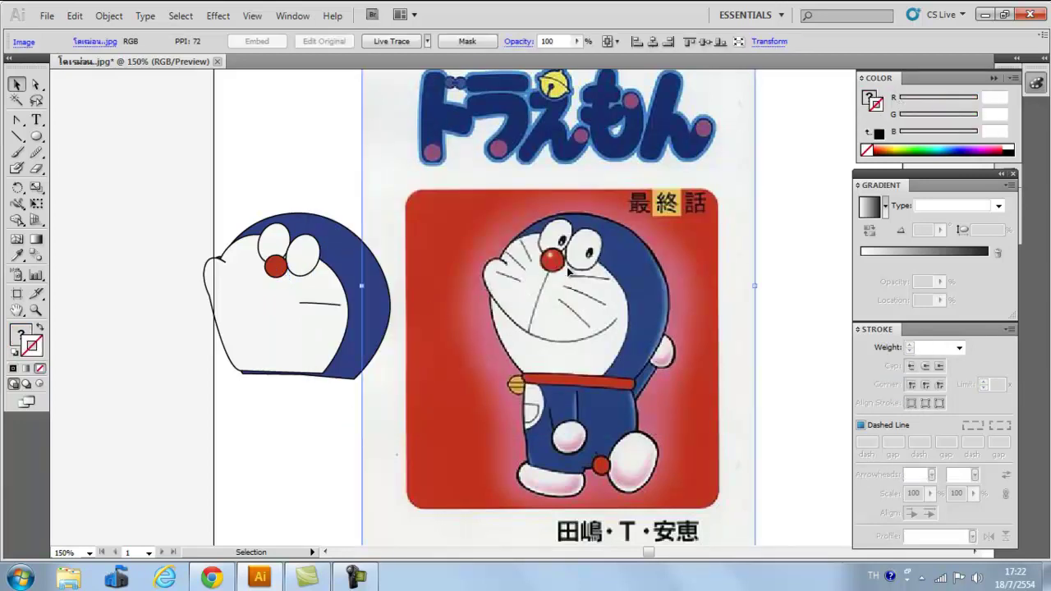
Add two copies of the right-cheek whisker below the first, each rotated more steeply downward to match the reference.
{"action": "scroll", "coordinate": [562, 271], "scroll_direction": "up", "scroll_amount": 1}
{"action": "left_click_drag", "start_coordinate": [504, 323], "coordinate": [509, 291]}
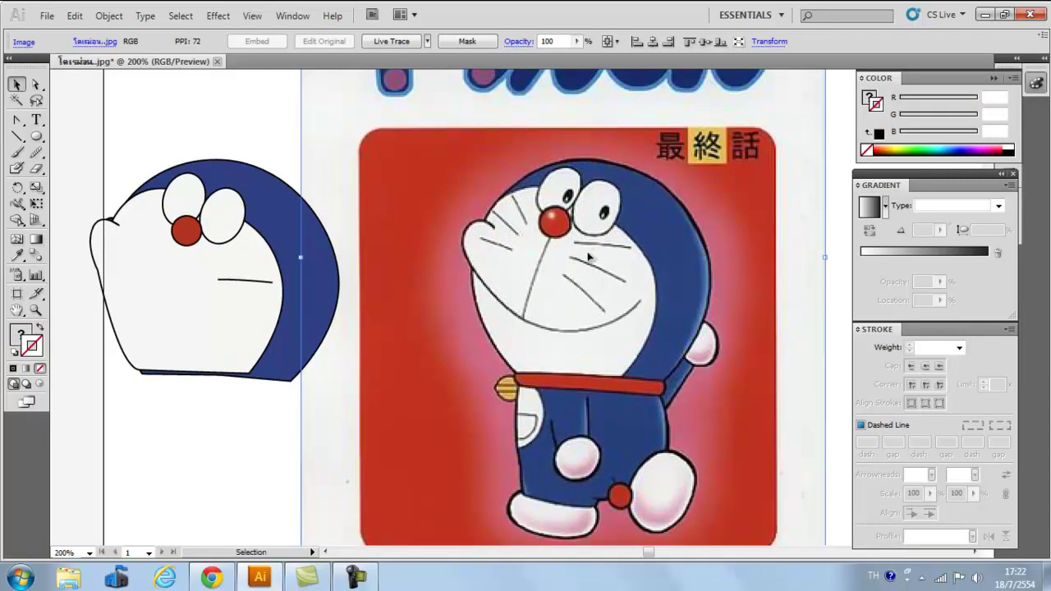
{"action": "left_click", "coordinate": [267, 282]}
{"action": "mouse_move", "coordinate": [271, 282]}
{"action": "left_mouse_down"}
{"action": "mouse_move", "coordinate": [312, 277]}
{"action": "mouse_move", "coordinate": [568, 311]}
{"action": "mouse_move", "coordinate": [255, 301]}
{"action": "mouse_move", "coordinate": [270, 309]}
{"action": "mouse_move", "coordinate": [270, 297]}
{"action": "mouse_move", "coordinate": [268, 310]}
{"action": "mouse_move", "coordinate": [241, 257]}
{"action": "mouse_move", "coordinate": [248, 261]}
{"action": "left_mouse_up"}
{"action": "left_click_drag", "start_coordinate": [252, 299], "coordinate": [251, 281]}
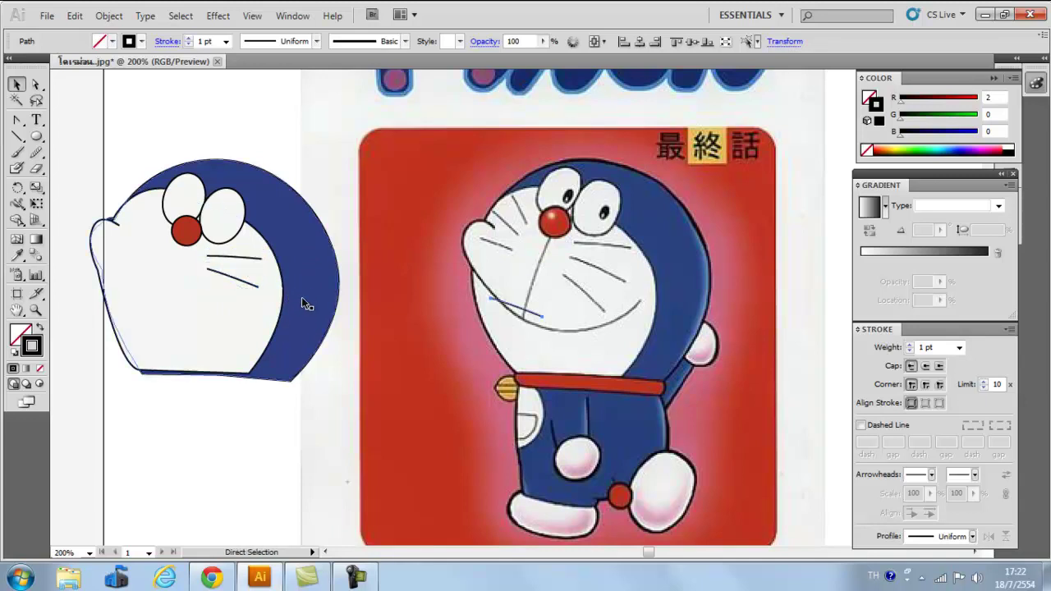
{"action": "mouse_move", "coordinate": [547, 318]}
{"action": "left_mouse_down"}
{"action": "mouse_move", "coordinate": [207, 299]}
{"action": "mouse_move", "coordinate": [254, 316]}
{"action": "mouse_move", "coordinate": [261, 289]}
{"action": "mouse_move", "coordinate": [251, 317]}
{"action": "left_mouse_up"}
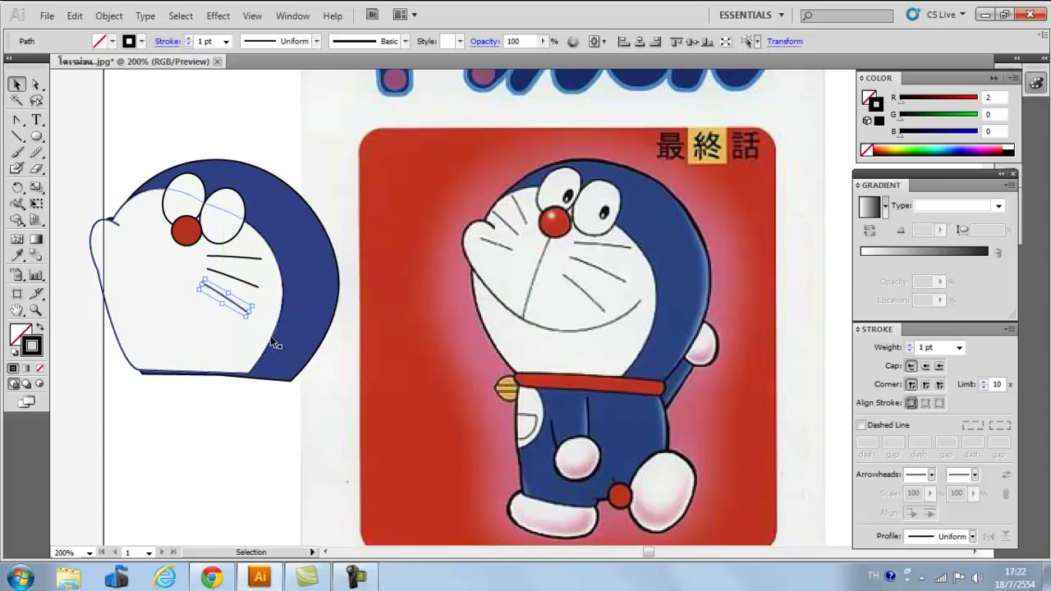
{"action": "left_click", "coordinate": [332, 418]}
Trace and smooth the reference's uppermost left-cheek whisker with the Pencil and Smooth tools, and place it on the traced face.
{"action": "key", "text": "space"}
{"action": "left_click_drag", "start_coordinate": [211, 288], "coordinate": [254, 313]}
{"action": "left_click", "coordinate": [37, 152]}
{"action": "left_click_drag", "start_coordinate": [38, 154], "coordinate": [106, 157]}
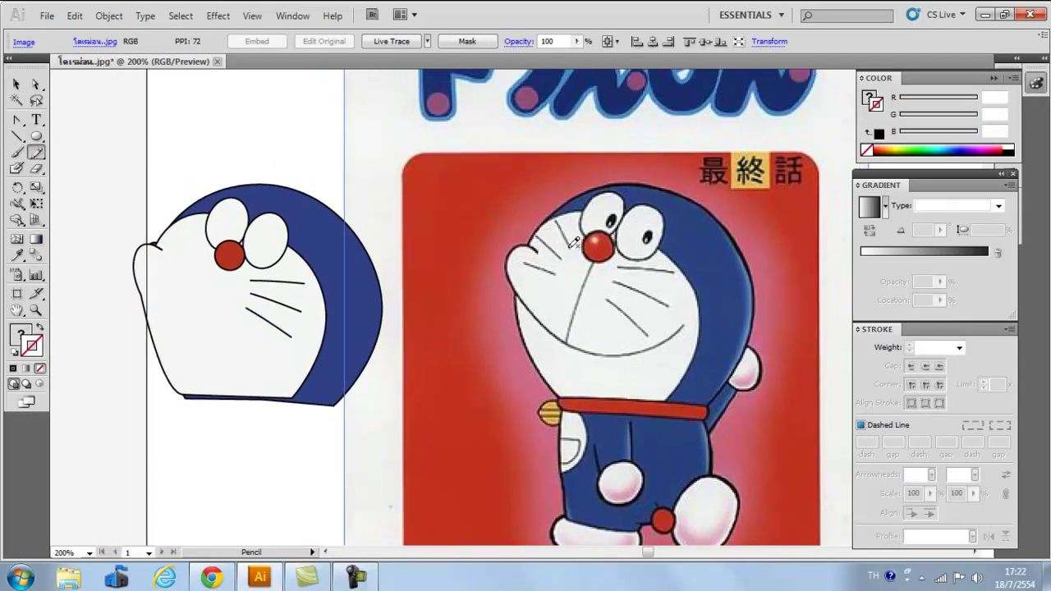
{"action": "left_click_drag", "start_coordinate": [559, 217], "coordinate": [569, 246]}
{"action": "mouse_move", "coordinate": [36, 152]}
{"action": "left_mouse_down"}
{"action": "mouse_move", "coordinate": [92, 182]}
{"action": "mouse_move", "coordinate": [93, 173]}
{"action": "left_mouse_up"}
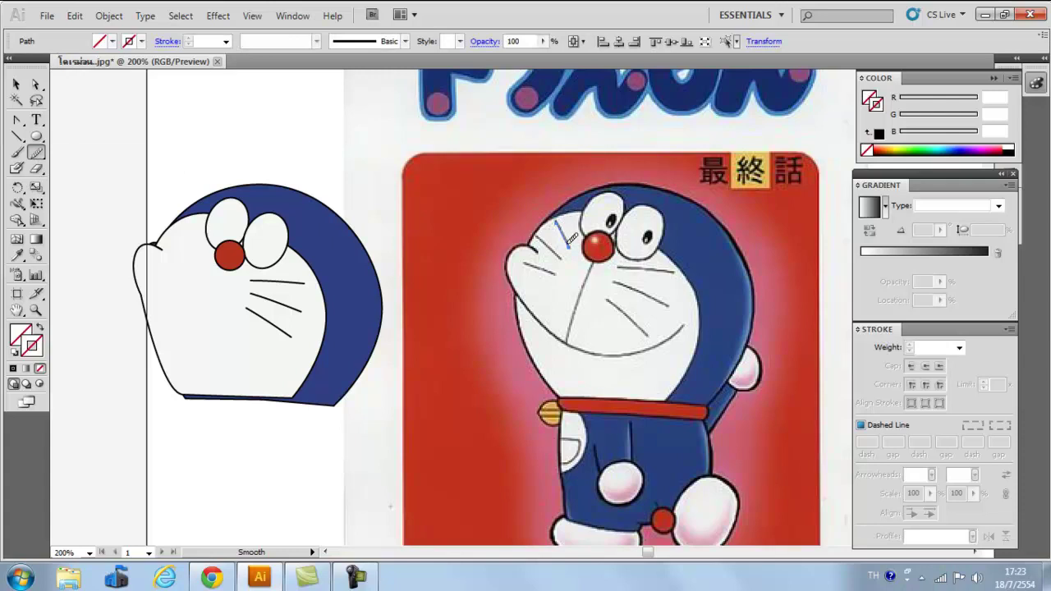
{"action": "left_click", "coordinate": [16, 83]}
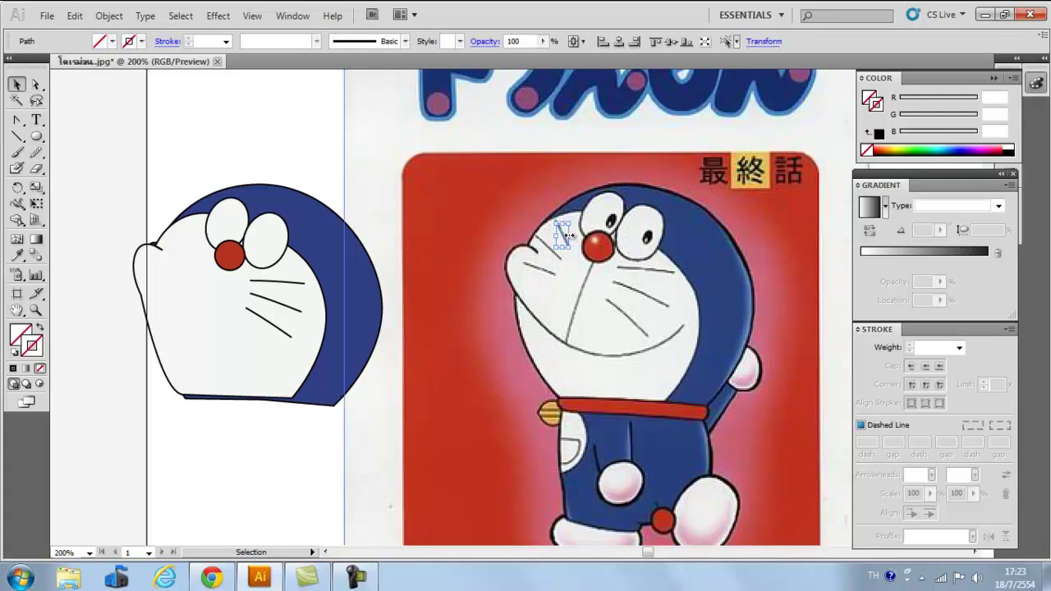
{"action": "mouse_move", "coordinate": [565, 238]}
{"action": "left_mouse_down"}
{"action": "mouse_move", "coordinate": [202, 281]}
{"action": "mouse_move", "coordinate": [184, 263]}
{"action": "mouse_move", "coordinate": [188, 240]}
{"action": "left_mouse_up"}
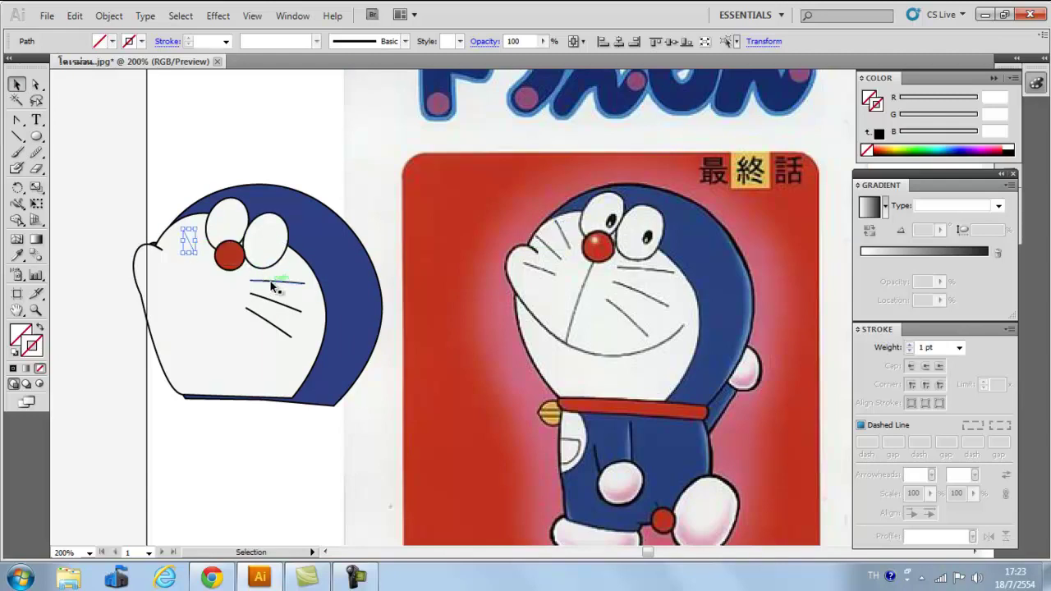
Give the left-cheek whisker a black stroke.
{"action": "double_click", "coordinate": [35, 347]}
{"action": "left_click_drag", "start_coordinate": [522, 380], "coordinate": [524, 385]}
{"action": "left_click", "coordinate": [687, 195]}
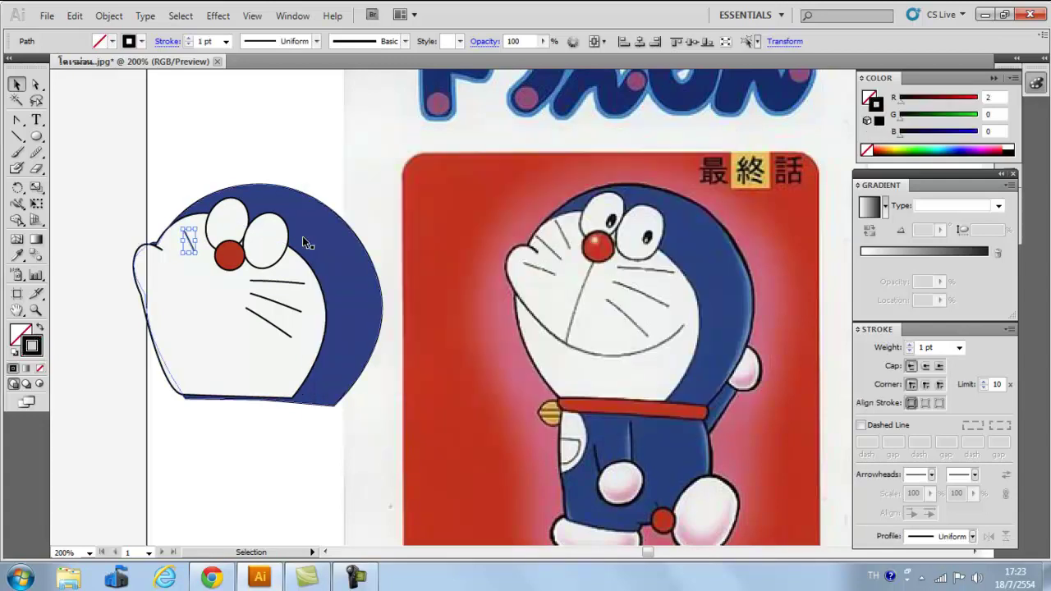
Add two copies of the left-cheek whisker below the first on the traced face, each rotated flatter to match the reference.
{"action": "left_click", "coordinate": [584, 302]}
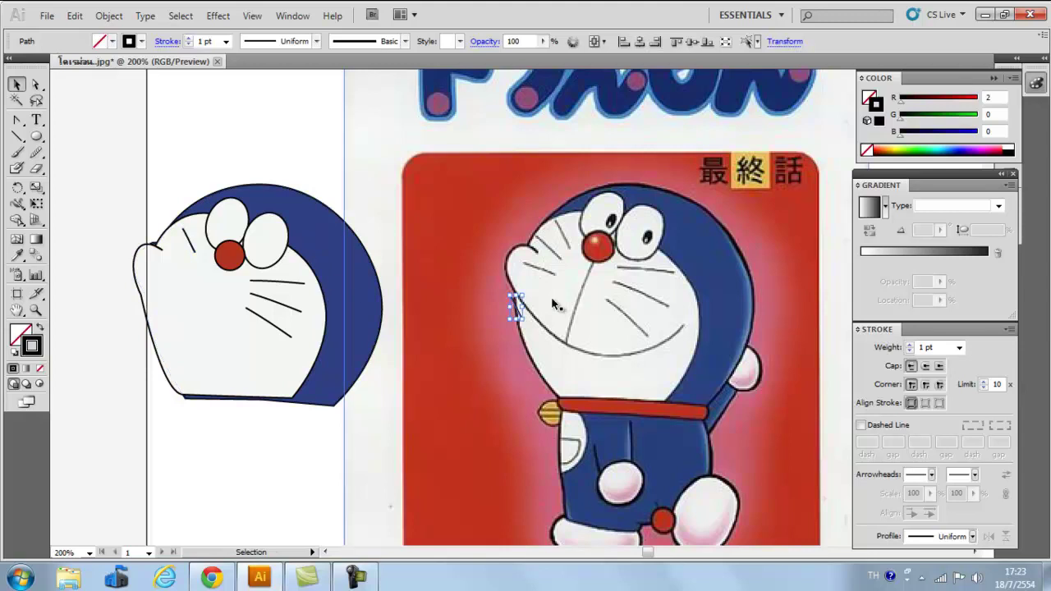
{"action": "mouse_move", "coordinate": [518, 313]}
{"action": "left_mouse_down"}
{"action": "mouse_move", "coordinate": [188, 288]}
{"action": "mouse_move", "coordinate": [188, 251]}
{"action": "mouse_move", "coordinate": [182, 264]}
{"action": "mouse_move", "coordinate": [187, 256]}
{"action": "mouse_move", "coordinate": [177, 257]}
{"action": "mouse_move", "coordinate": [186, 260]}
{"action": "left_mouse_up"}
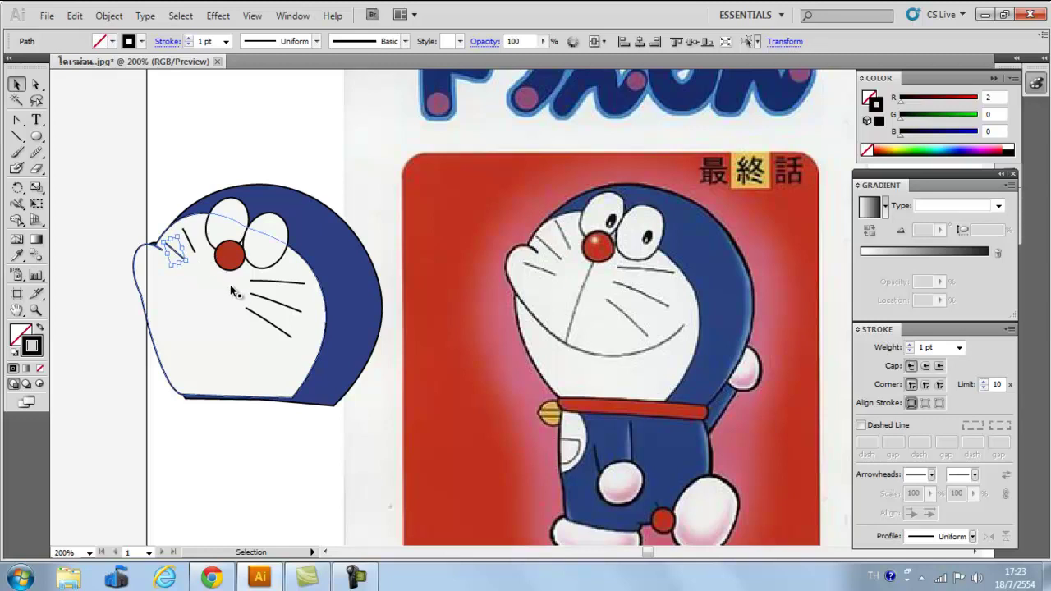
{"action": "key", "text": "ctrl+v"}
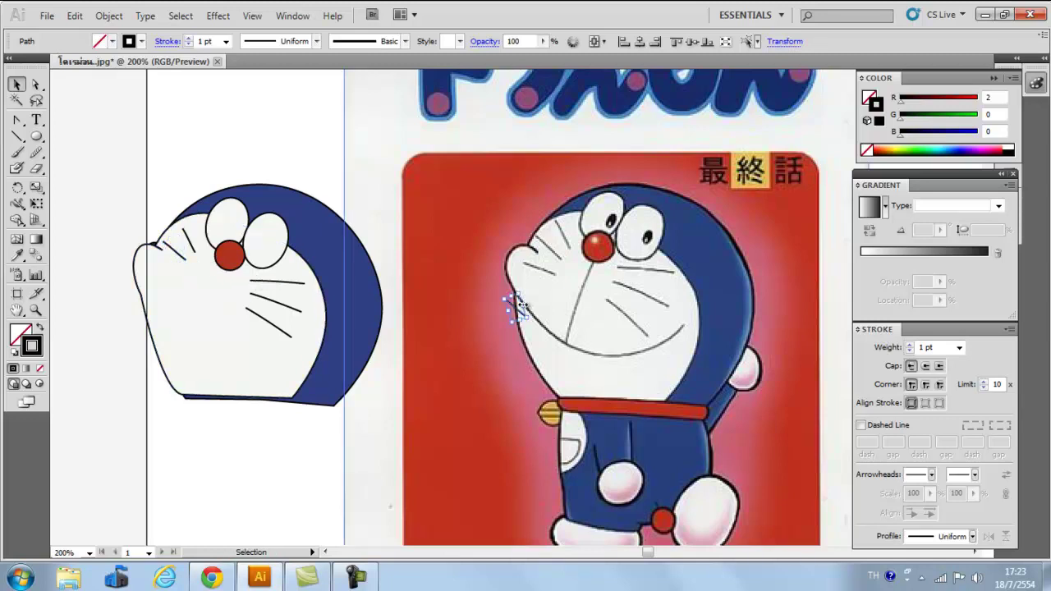
{"action": "mouse_move", "coordinate": [518, 306]}
{"action": "left_mouse_down"}
{"action": "mouse_move", "coordinate": [229, 296]}
{"action": "mouse_move", "coordinate": [163, 273]}
{"action": "mouse_move", "coordinate": [182, 271]}
{"action": "left_mouse_up"}
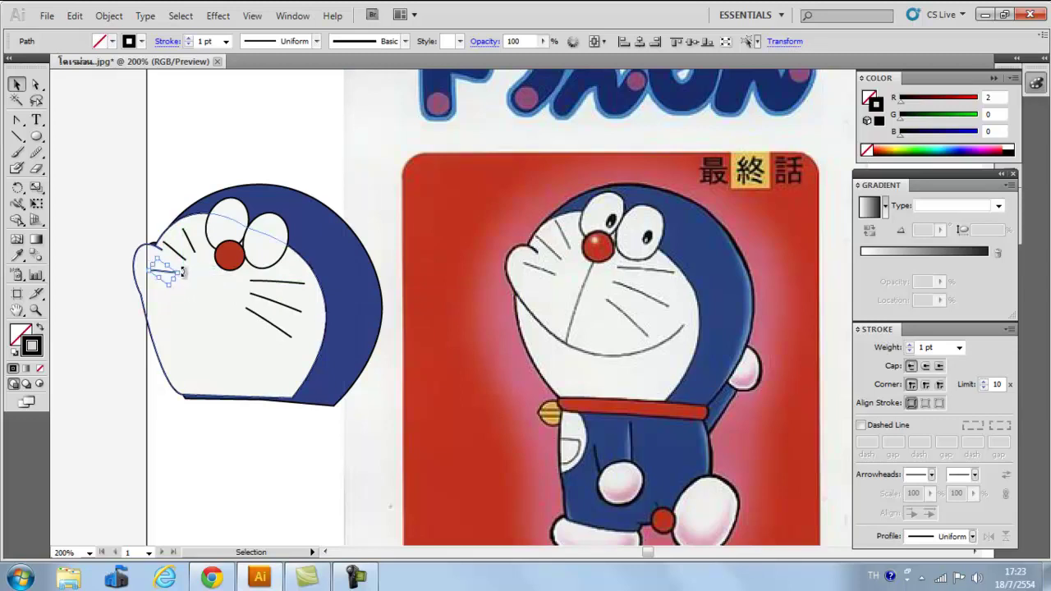
{"action": "left_click", "coordinate": [213, 299]}
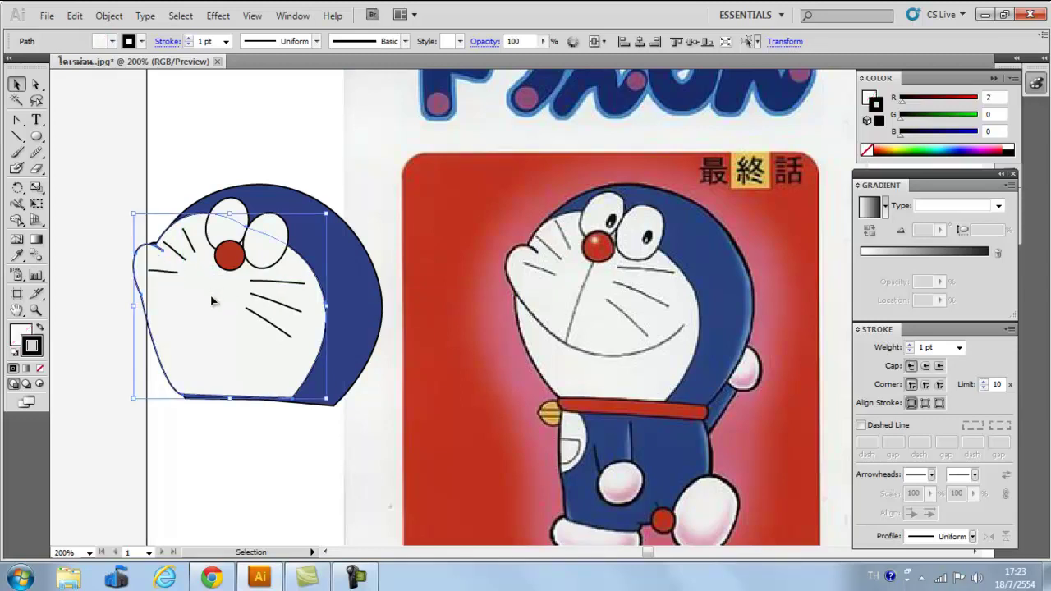
{"action": "left_click", "coordinate": [246, 443]}
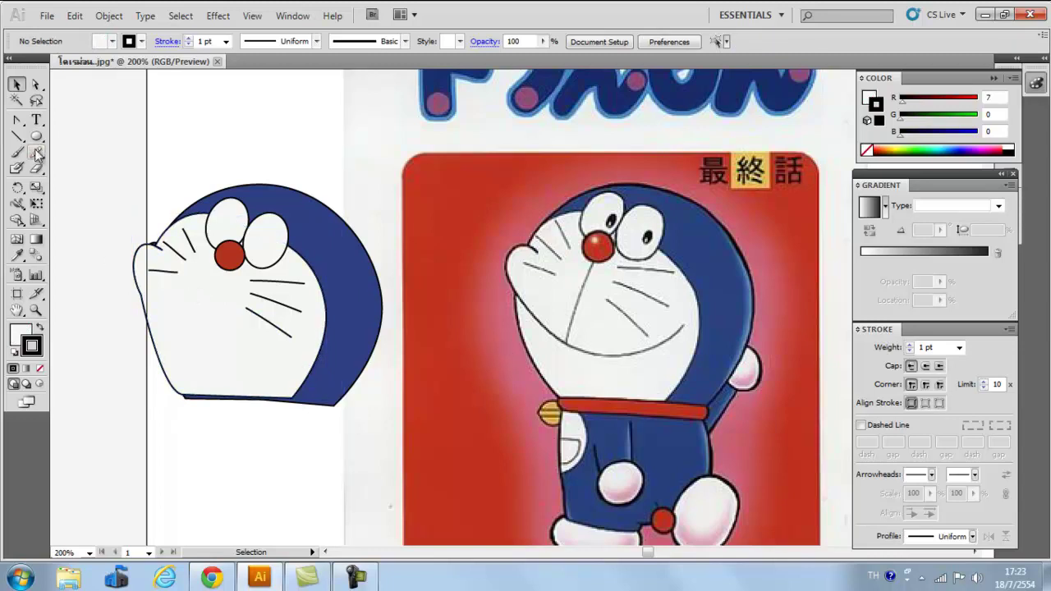
Trace the reference's mouth line from the raised left cheek to the right end of the smile with the Pencil tool and smooth it.
{"action": "mouse_move", "coordinate": [36, 153]}
{"action": "left_mouse_down"}
{"action": "mouse_move", "coordinate": [63, 169]}
{"action": "mouse_move", "coordinate": [65, 157]}
{"action": "left_mouse_up"}
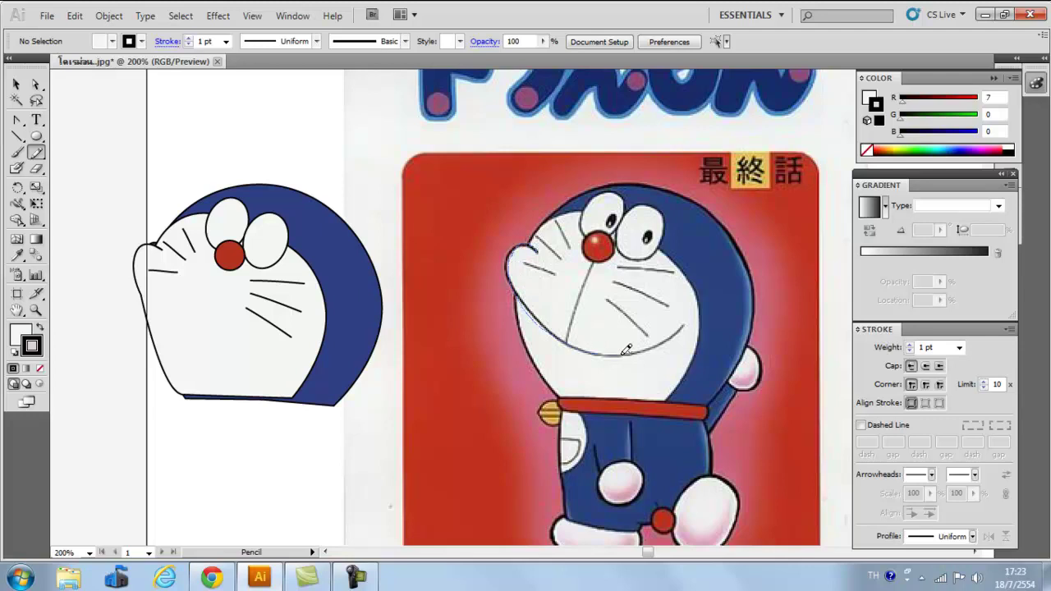
{"action": "left_click_drag", "start_coordinate": [688, 321], "coordinate": [686, 326]}
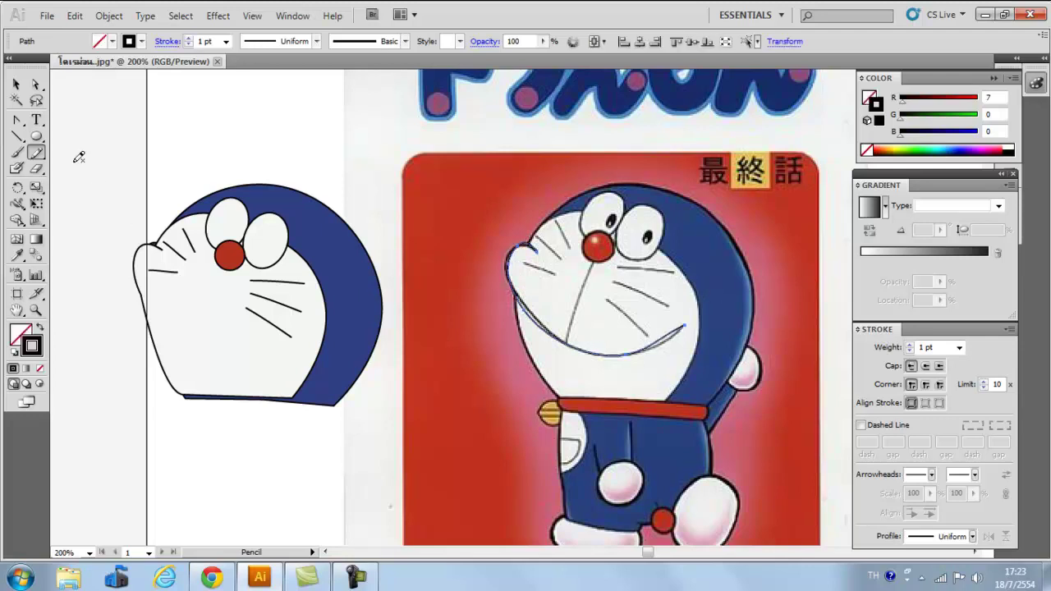
{"action": "left_click_drag", "start_coordinate": [37, 162], "coordinate": [72, 174]}
{"action": "left_click_drag", "start_coordinate": [546, 339], "coordinate": [630, 339]}
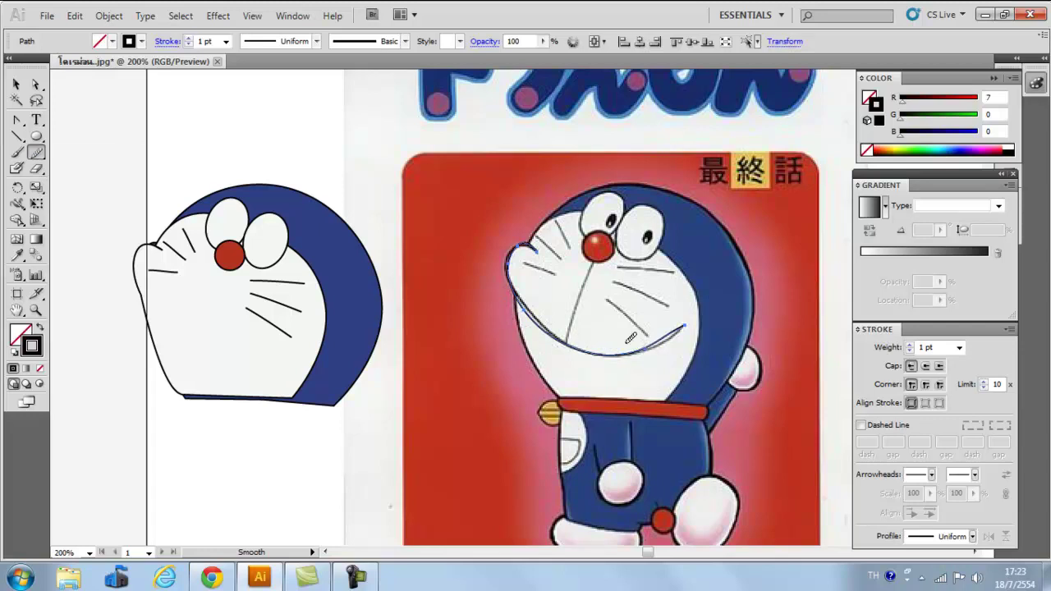
{"action": "left_click_drag", "start_coordinate": [688, 320], "coordinate": [639, 340]}
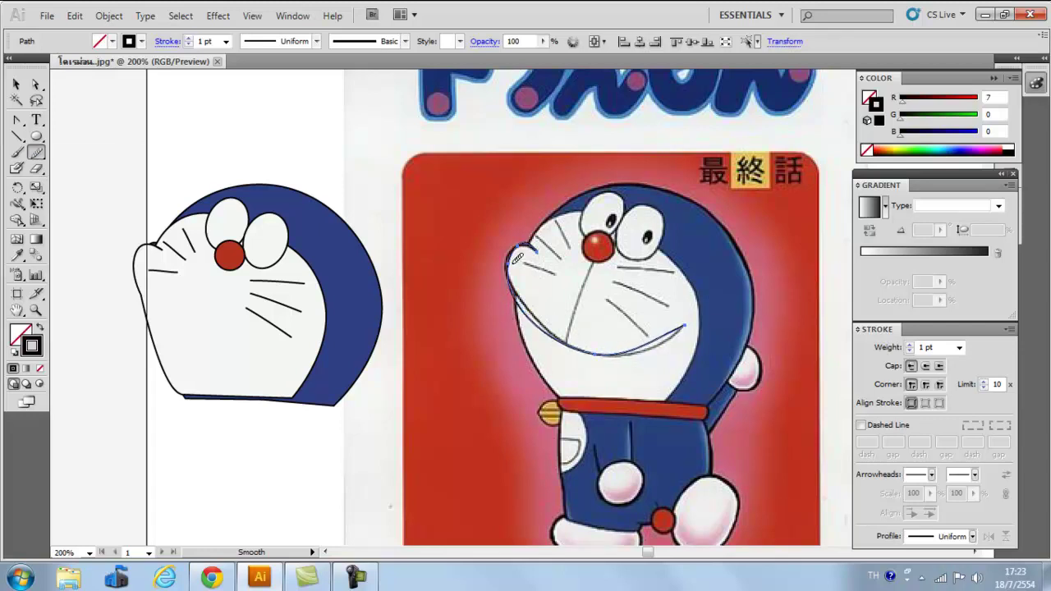
Move the mouth line onto the traced face, aligning it with the left cheek outline.
{"action": "left_click", "coordinate": [17, 85]}
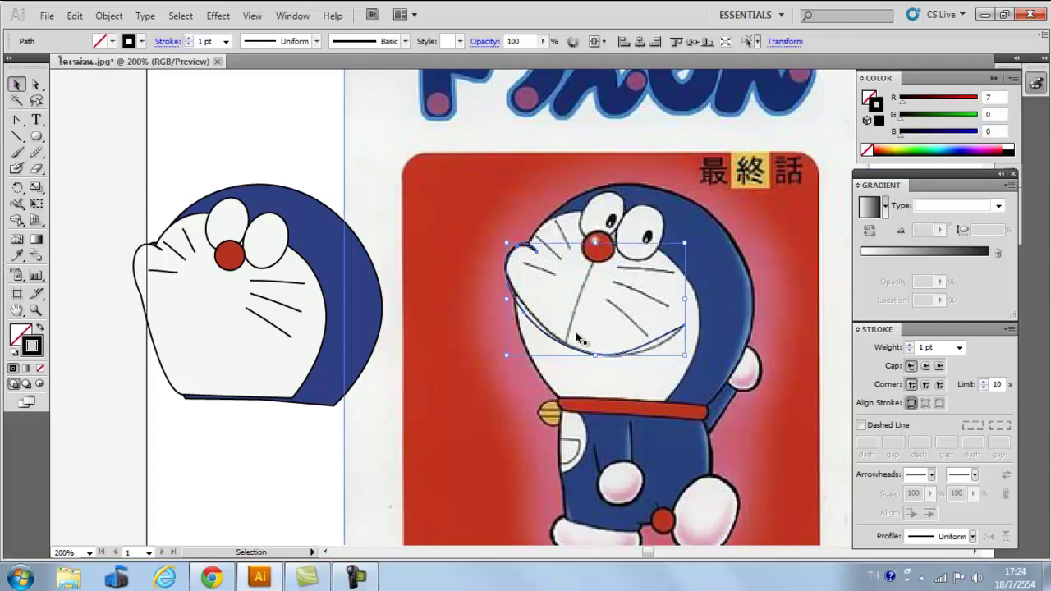
{"action": "left_click_drag", "start_coordinate": [565, 350], "coordinate": [246, 351]}
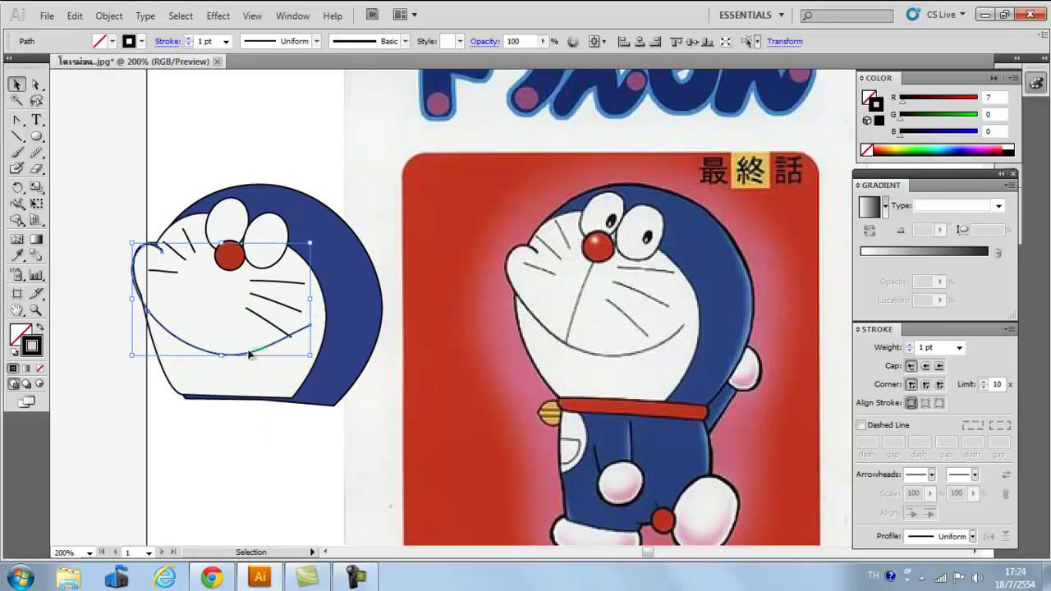
{"action": "left_click", "coordinate": [252, 414]}
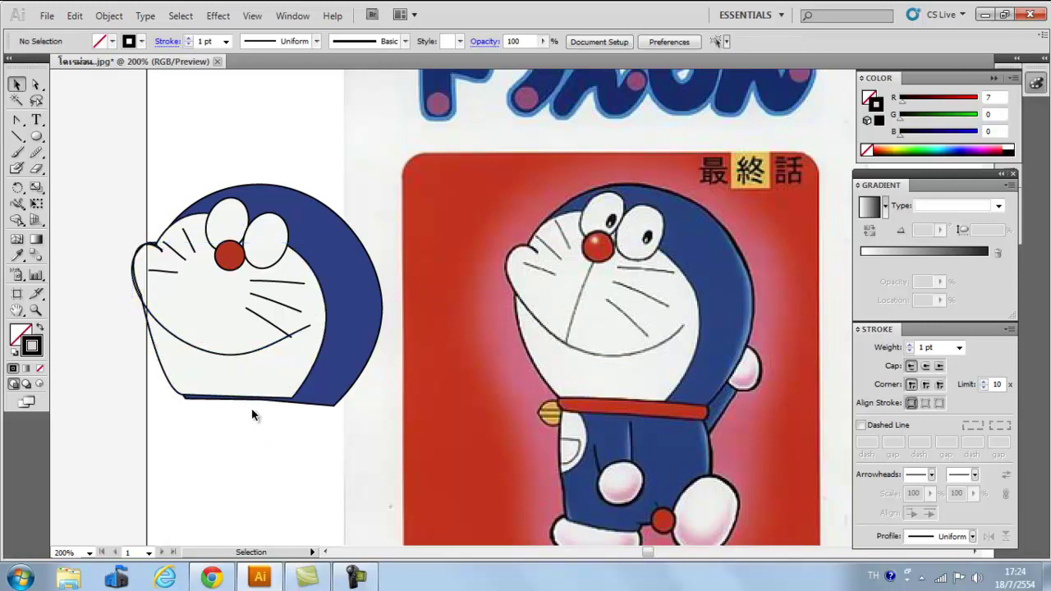
Draw an ellipse over the reference's left pupil, tilt it to match, and give it a black fill with no stroke.
{"action": "left_click", "coordinate": [32, 138]}
{"action": "left_click", "coordinate": [33, 139]}
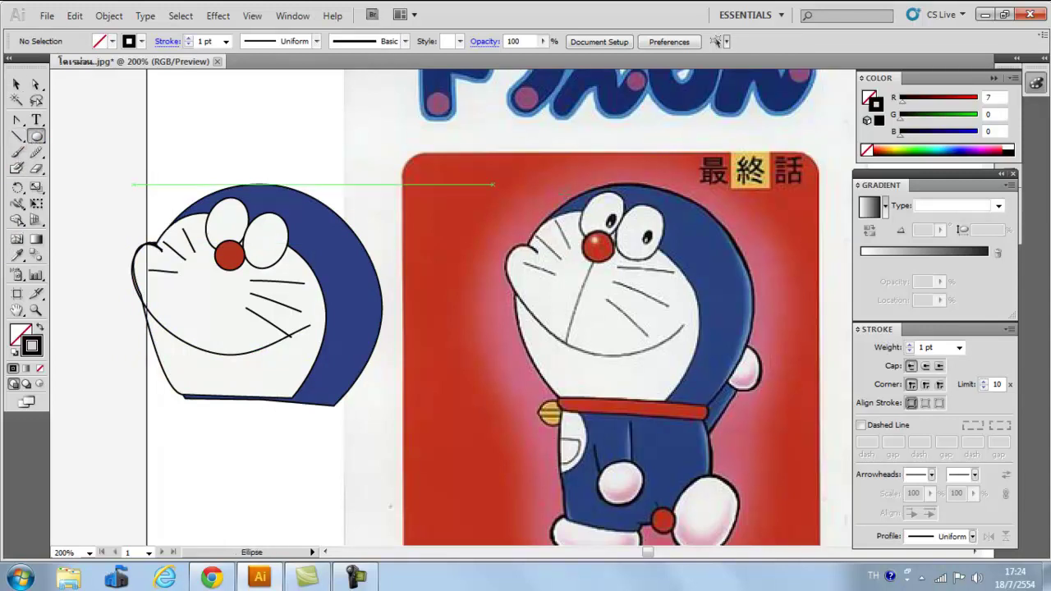
{"action": "left_click_drag", "start_coordinate": [612, 212], "coordinate": [607, 231]}
{"action": "scroll", "coordinate": [644, 223], "scroll_direction": "up", "scroll_amount": 3}
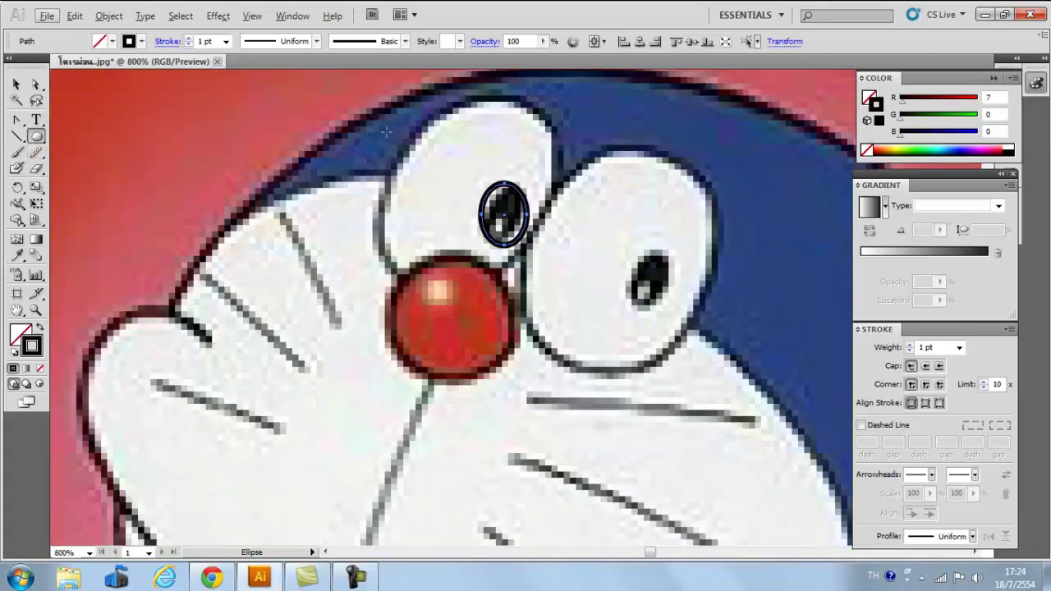
{"action": "key", "text": "v"}
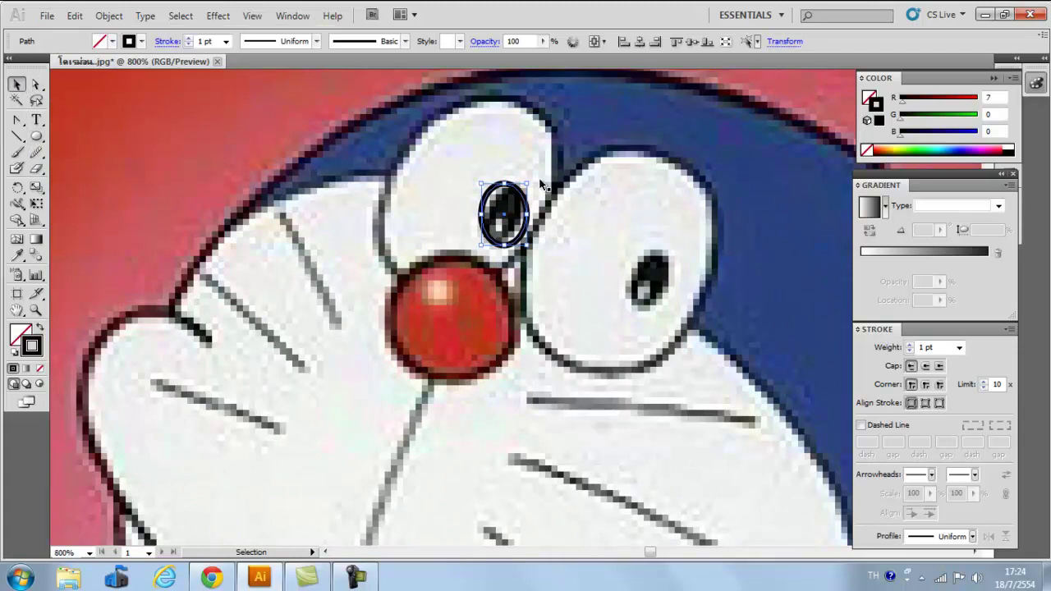
{"action": "left_click_drag", "start_coordinate": [530, 180], "coordinate": [557, 205]}
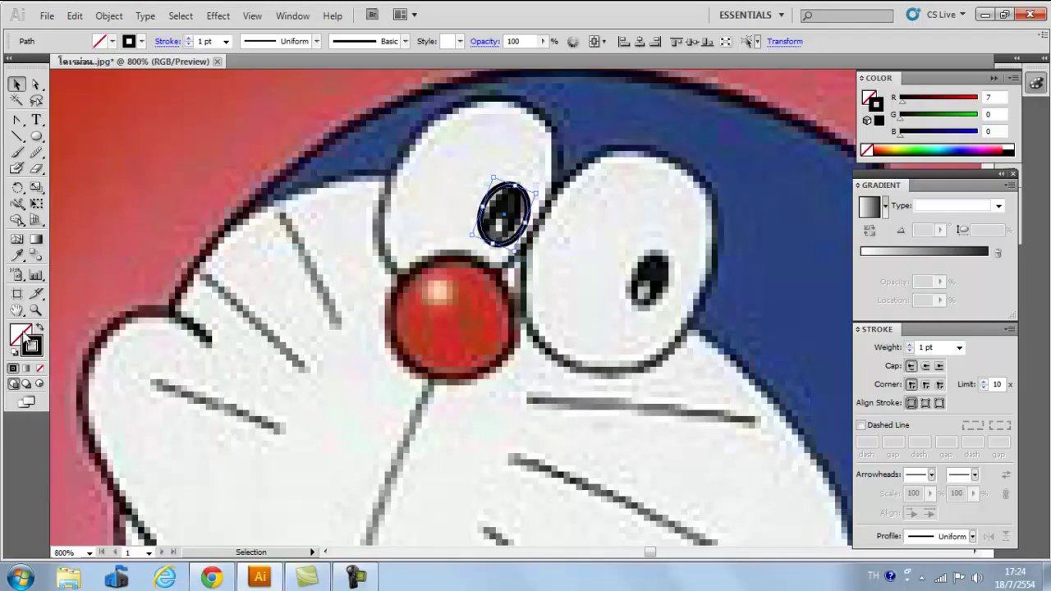
{"action": "left_click", "coordinate": [40, 328]}
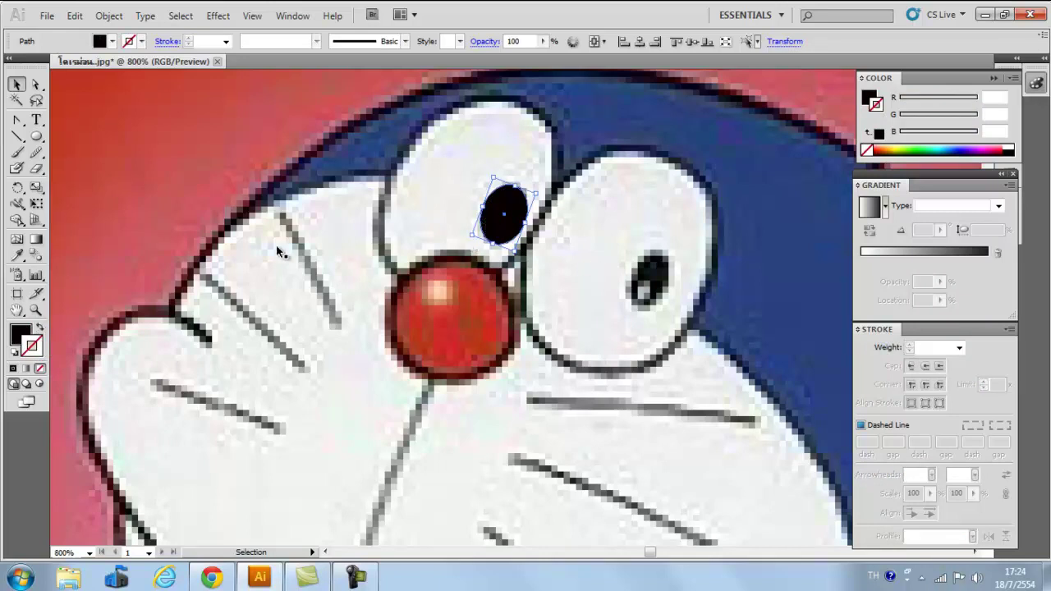
Draw a black ellipse over the reference's right pupil and tilt it to match.
{"action": "left_click", "coordinate": [37, 137]}
{"action": "left_click_drag", "start_coordinate": [673, 256], "coordinate": [631, 316]}
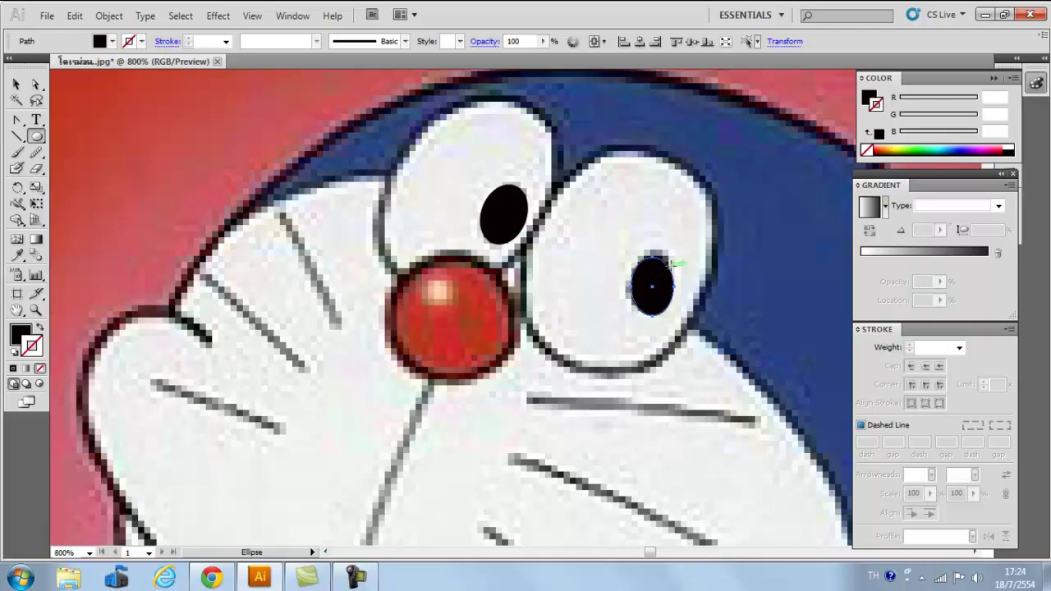
{"action": "left_click", "coordinate": [16, 85]}
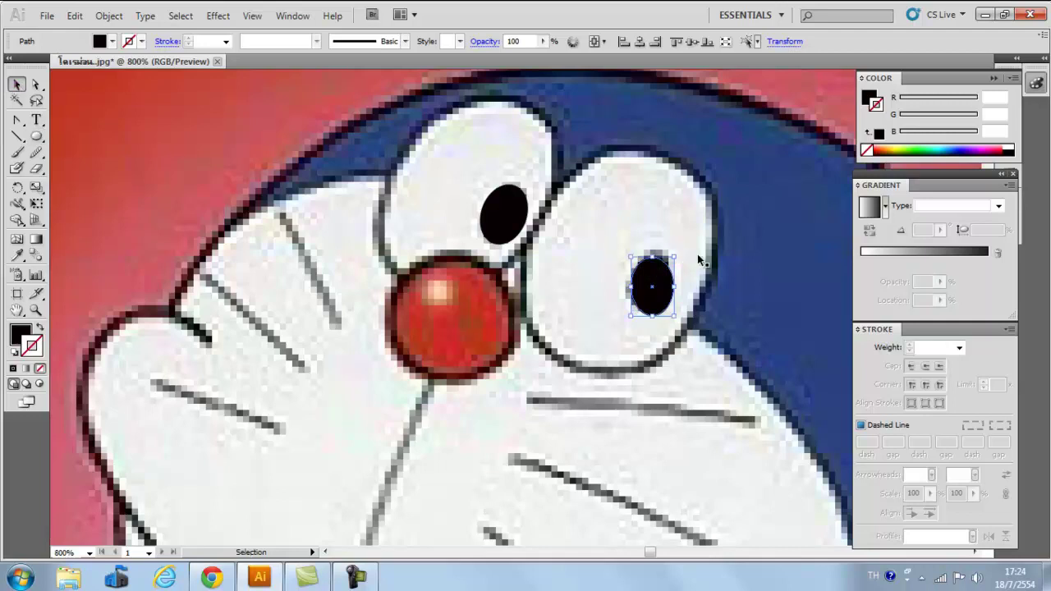
{"action": "left_click_drag", "start_coordinate": [678, 254], "coordinate": [678, 297]}
{"action": "left_click", "coordinate": [670, 281]}
Move both pupils into the eyes of the traced face and shift the right pupil towards its eye's right edge.
{"action": "left_click", "coordinate": [506, 228]}
{"action": "left_click", "coordinate": [676, 299], "text": "shift"}
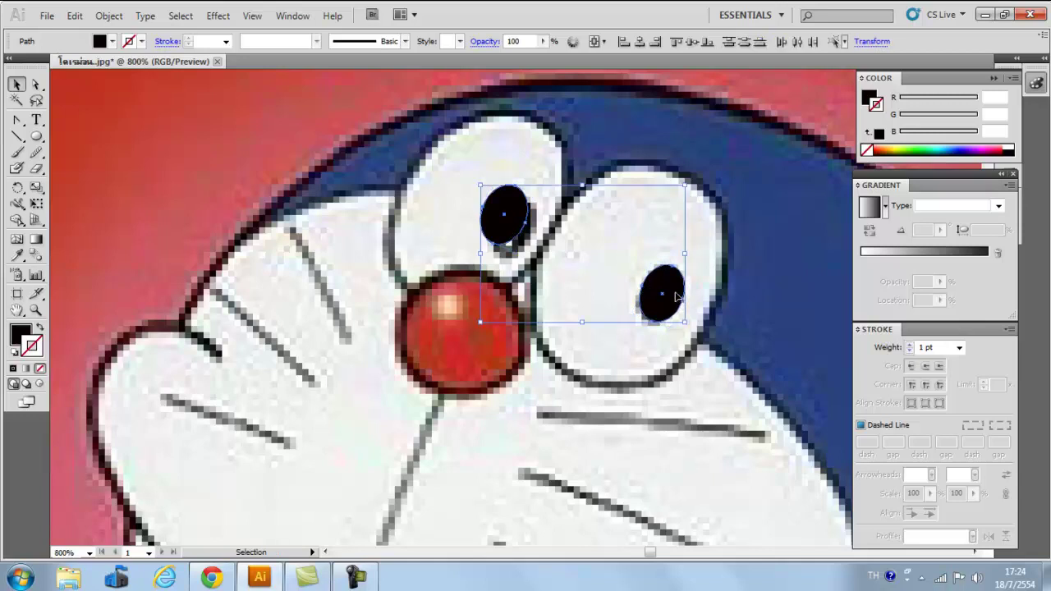
{"action": "scroll", "coordinate": [678, 297], "scroll_direction": "down", "scroll_amount": 4}
{"action": "mouse_move", "coordinate": [678, 297]}
{"action": "left_mouse_down"}
{"action": "mouse_move", "coordinate": [283, 304]}
{"action": "mouse_move", "coordinate": [301, 307]}
{"action": "left_mouse_up"}
{"action": "left_click", "coordinate": [323, 231]}
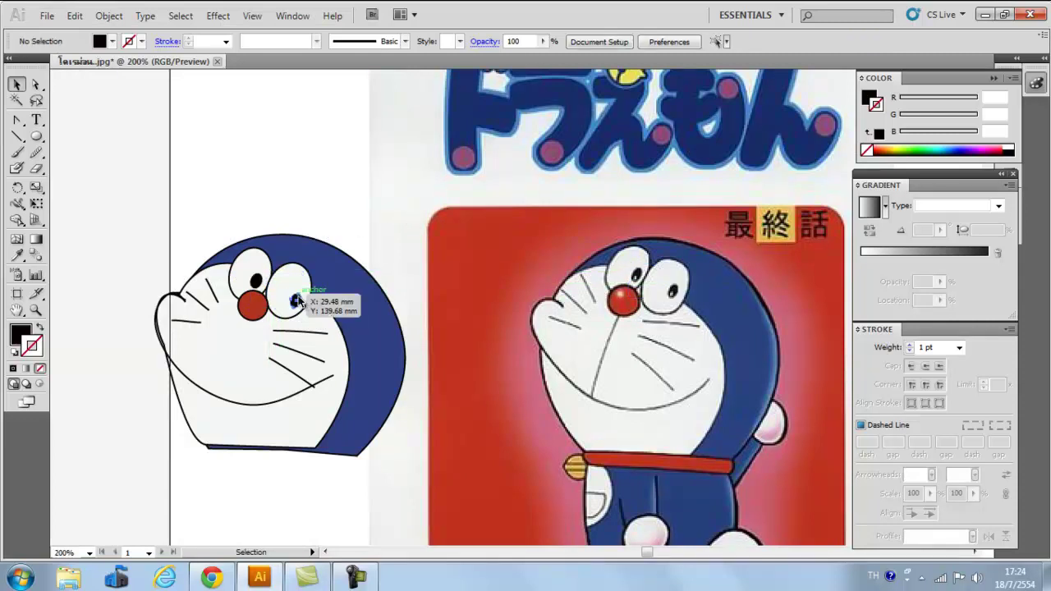
{"action": "left_click", "coordinate": [296, 302]}
{"action": "left_click_drag", "start_coordinate": [298, 303], "coordinate": [304, 297]}
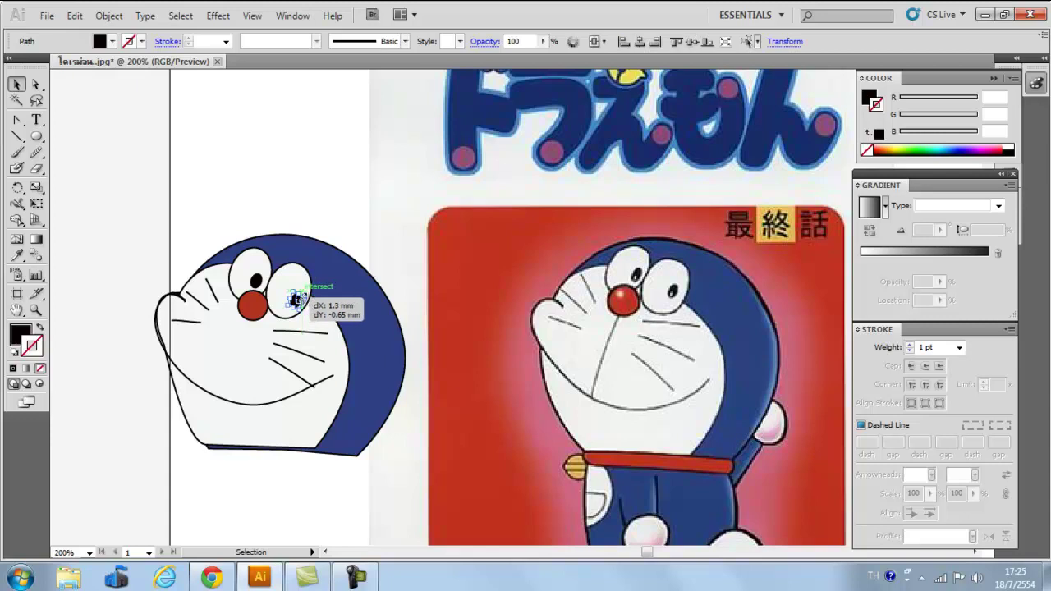
{"action": "left_click", "coordinate": [404, 185]}
Draw a tiny ellipse highlight on the right side of the traced face's left pupil and fill it white.
{"action": "left_click", "coordinate": [36, 136]}
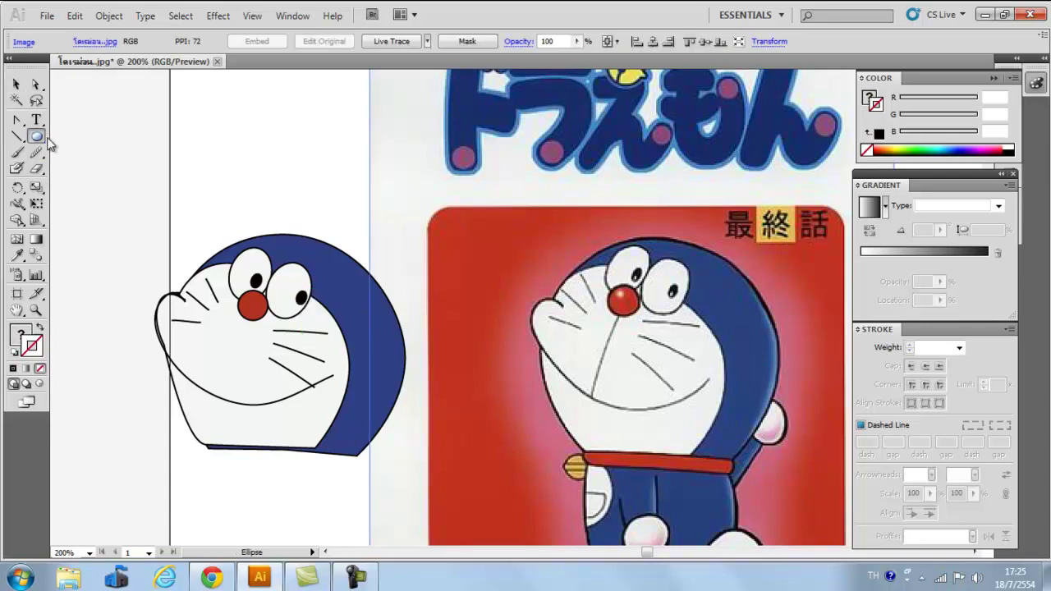
{"action": "scroll", "coordinate": [220, 214], "scroll_direction": "up", "scroll_amount": 1}
{"action": "scroll", "coordinate": [220, 214], "scroll_direction": "up", "scroll_amount": 2}
{"action": "left_click_drag", "start_coordinate": [335, 413], "coordinate": [342, 415]}
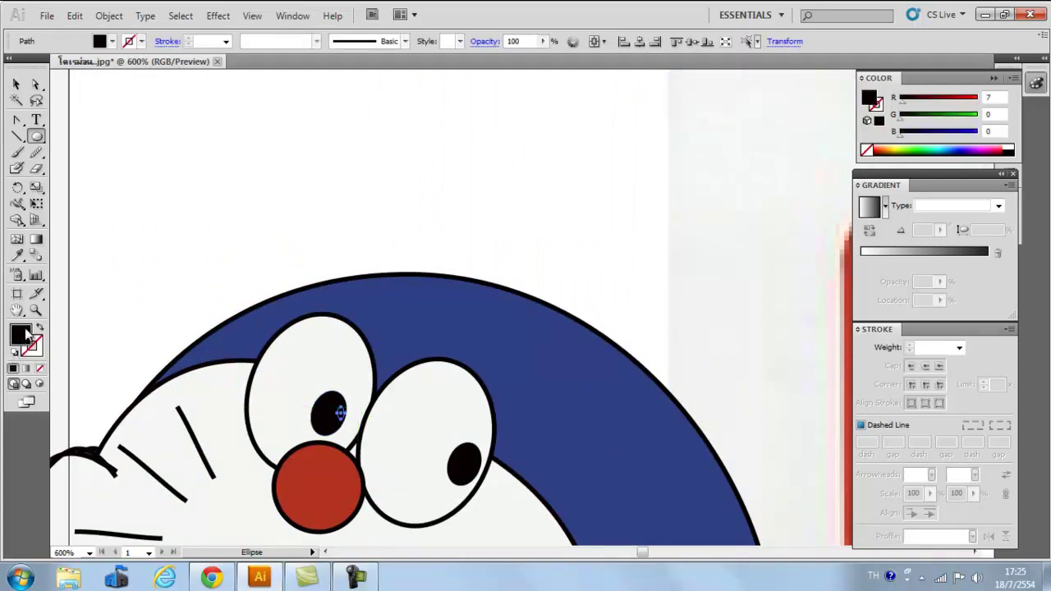
{"action": "double_click", "coordinate": [21, 334]}
{"action": "left_click_drag", "start_coordinate": [389, 260], "coordinate": [326, 173]}
{"action": "left_click", "coordinate": [678, 201]}
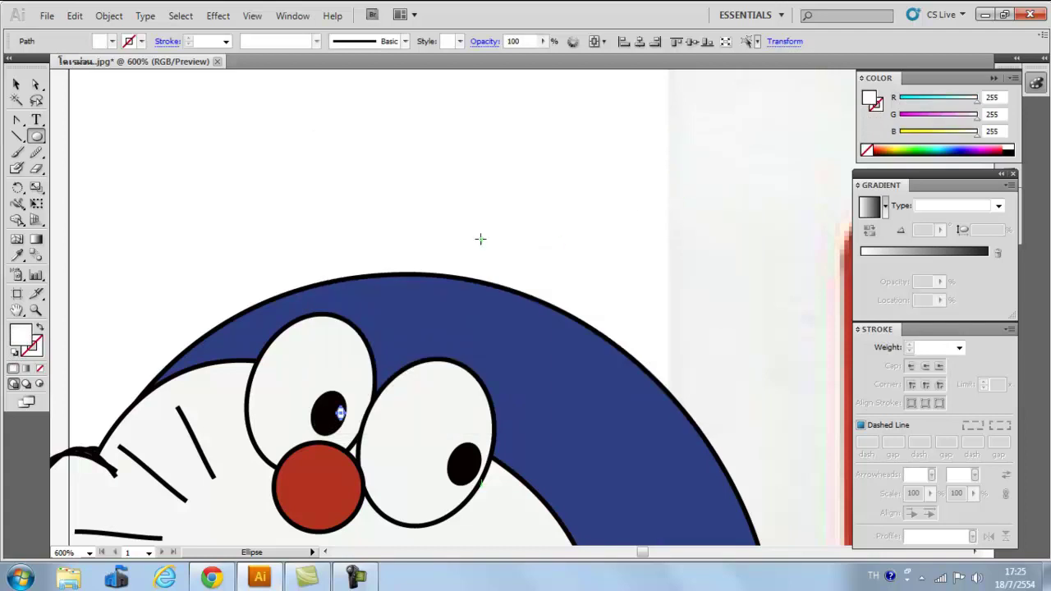
{"action": "left_click", "coordinate": [469, 239]}
{"action": "left_click", "coordinate": [612, 273]}
Copy the white highlight onto the right pupil of the traced face and adjust its position.
{"action": "left_click", "coordinate": [16, 84]}
{"action": "left_click", "coordinate": [548, 246]}
{"action": "left_click_drag", "start_coordinate": [548, 246], "coordinate": [495, 110]}
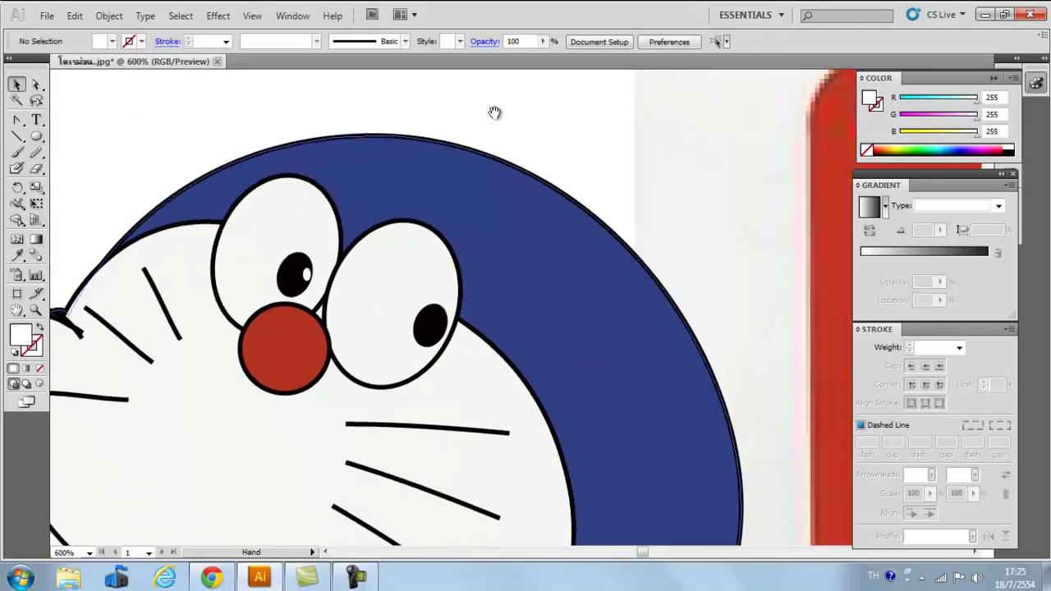
{"action": "left_click", "coordinate": [304, 274]}
{"action": "left_click_drag", "start_coordinate": [305, 274], "coordinate": [443, 330]}
{"action": "left_click", "coordinate": [627, 200]}
{"action": "left_click", "coordinate": [452, 333]}
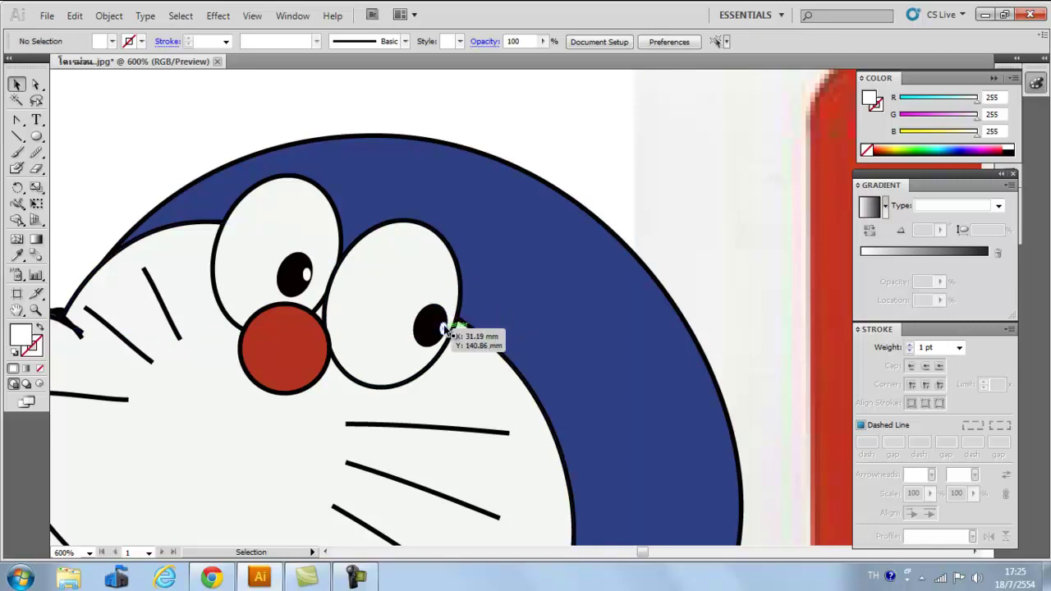
{"action": "left_click", "coordinate": [710, 230]}
Draw a line with the Pen tool from the bottom of the traced nose to the mouth line, nudging its end point right.
{"action": "scroll", "coordinate": [708, 222], "scroll_direction": "down", "scroll_amount": 4}
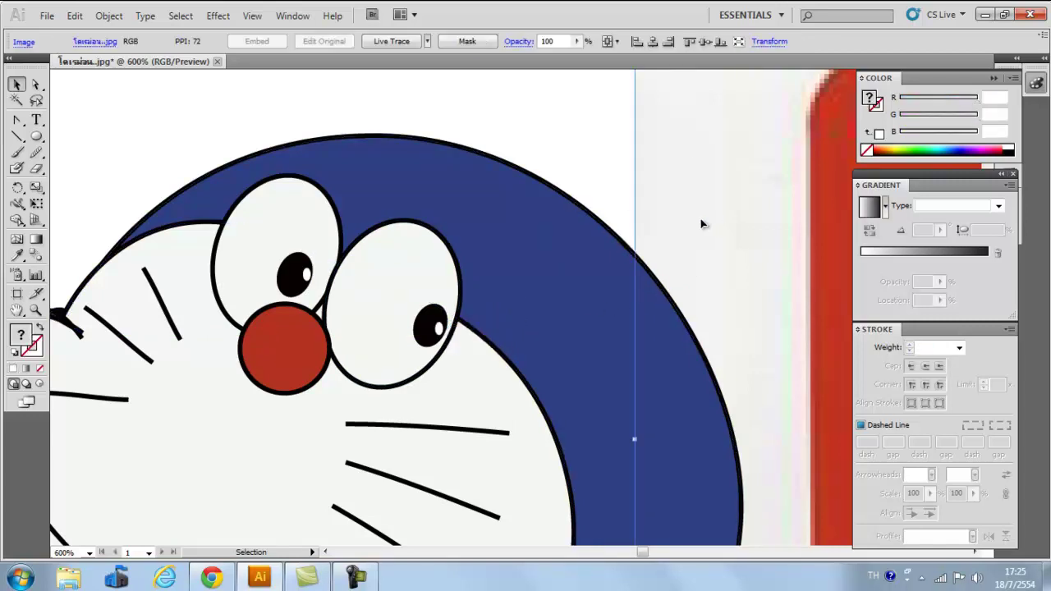
{"action": "left_click_drag", "start_coordinate": [671, 361], "coordinate": [408, 365]}
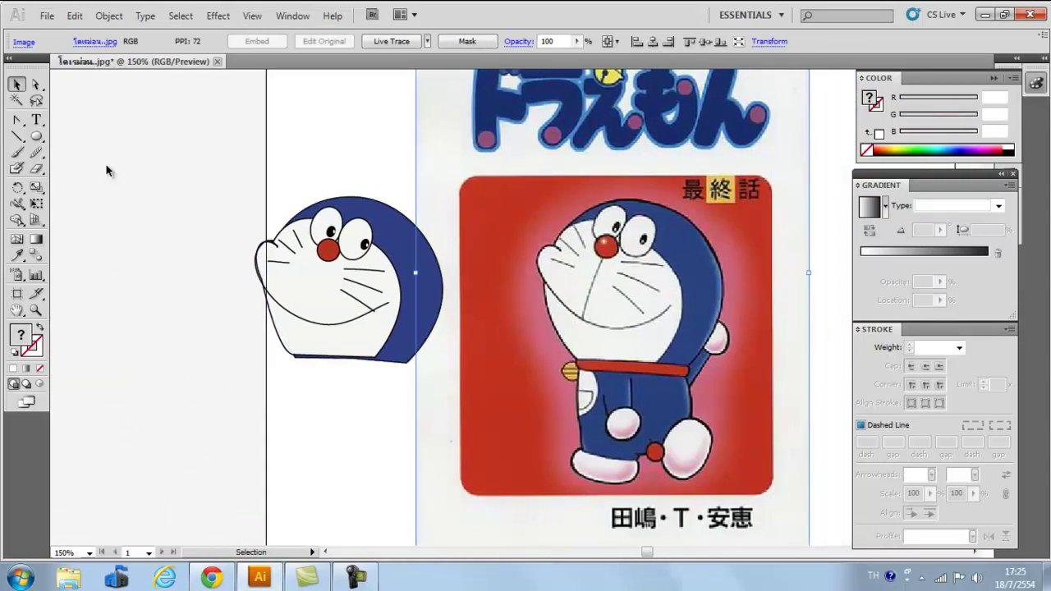
{"action": "left_click", "coordinate": [16, 119]}
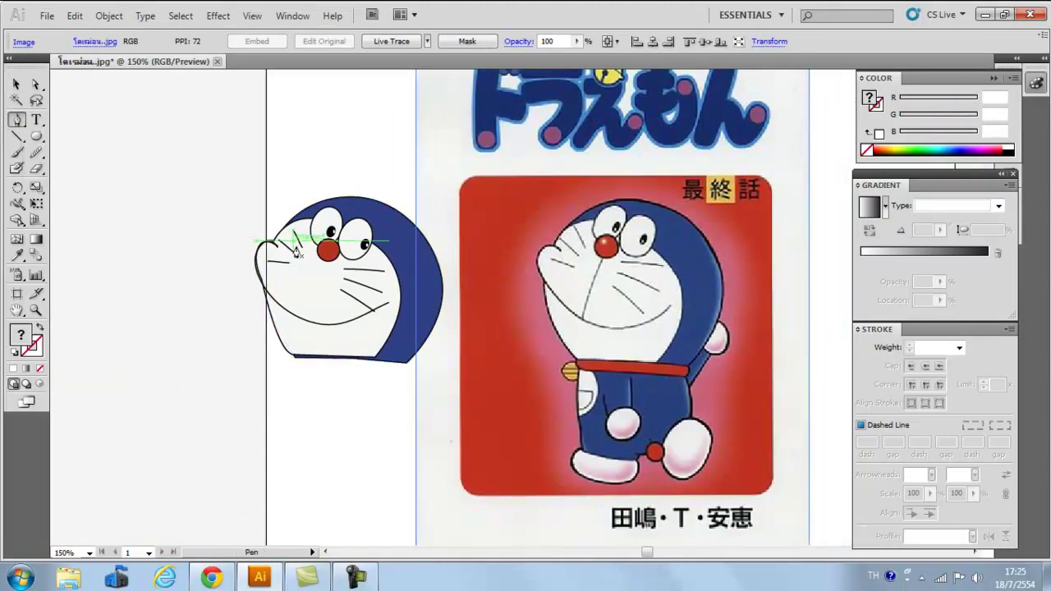
{"action": "left_click", "coordinate": [323, 261]}
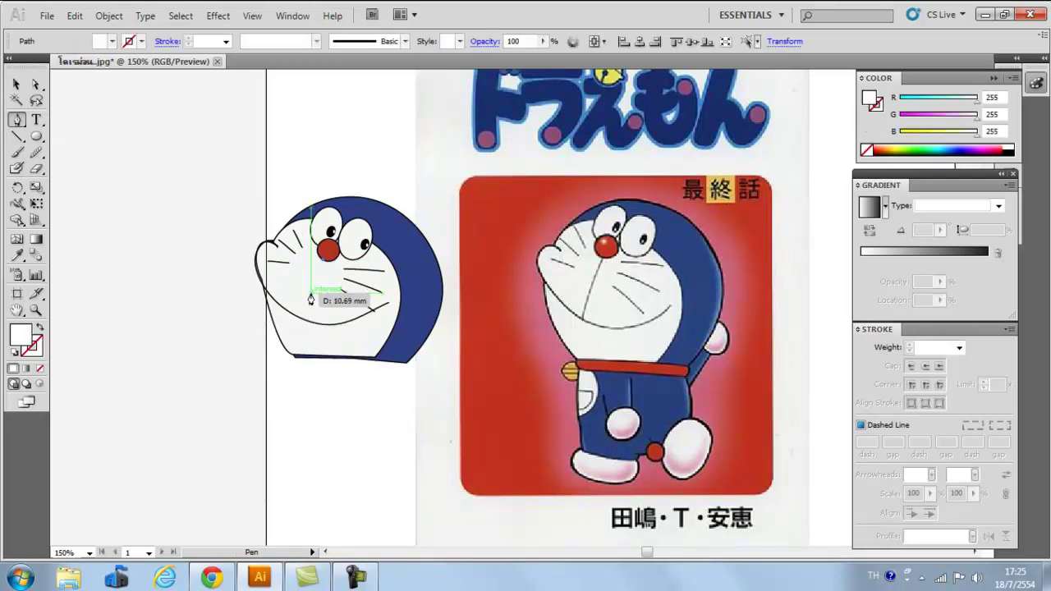
{"action": "left_click", "coordinate": [310, 291]}
{"action": "left_click", "coordinate": [298, 318]}
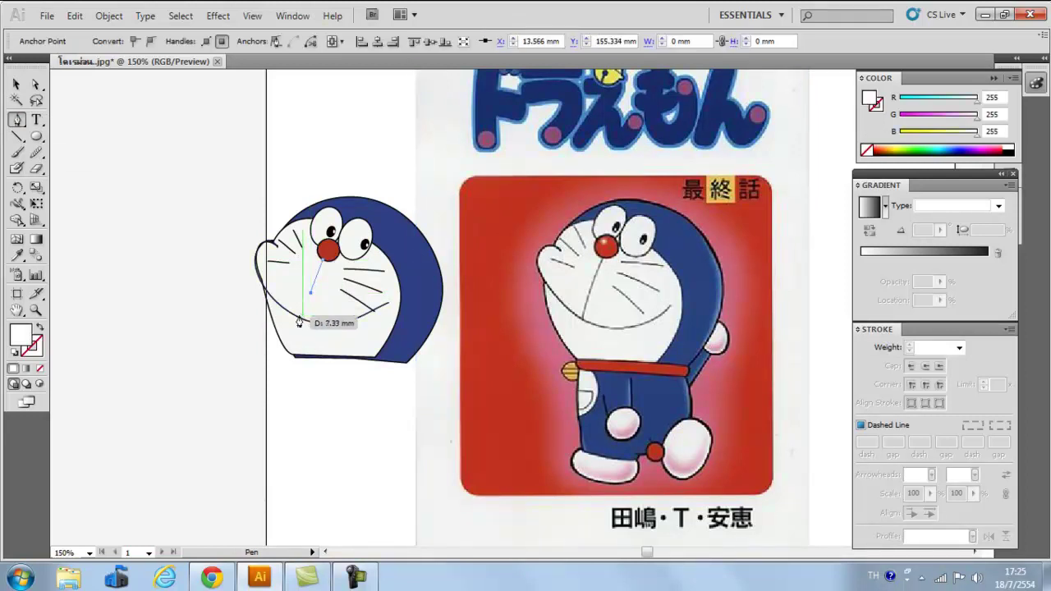
{"action": "key", "text": "Right"}
{"action": "key", "text": "Right"}
{"action": "key", "text": "Right"}
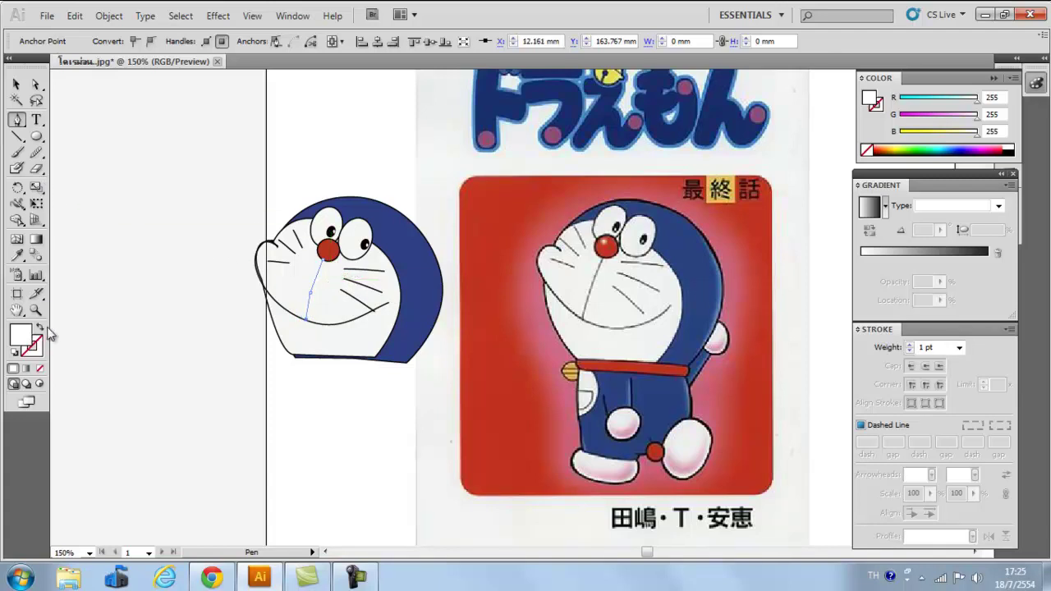
Give the nose-to-mouth line a black stroke.
{"action": "double_click", "coordinate": [41, 351]}
{"action": "left_click_drag", "start_coordinate": [490, 375], "coordinate": [524, 384]}
{"action": "left_click", "coordinate": [687, 197]}
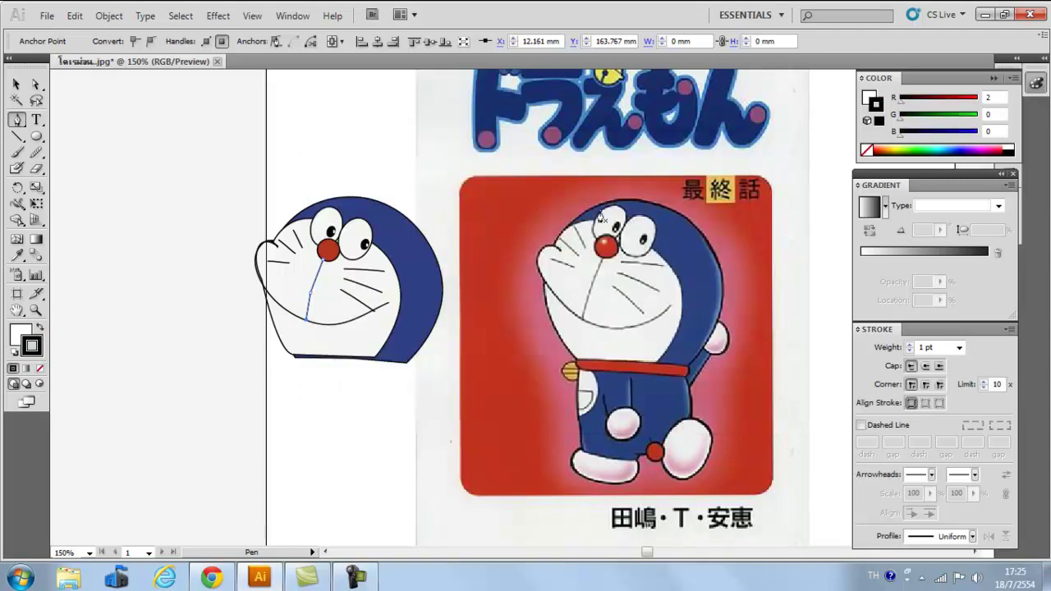
Remove the fill from the nose-to-mouth line and straighten it with the Smooth tool.
{"action": "left_click", "coordinate": [39, 367]}
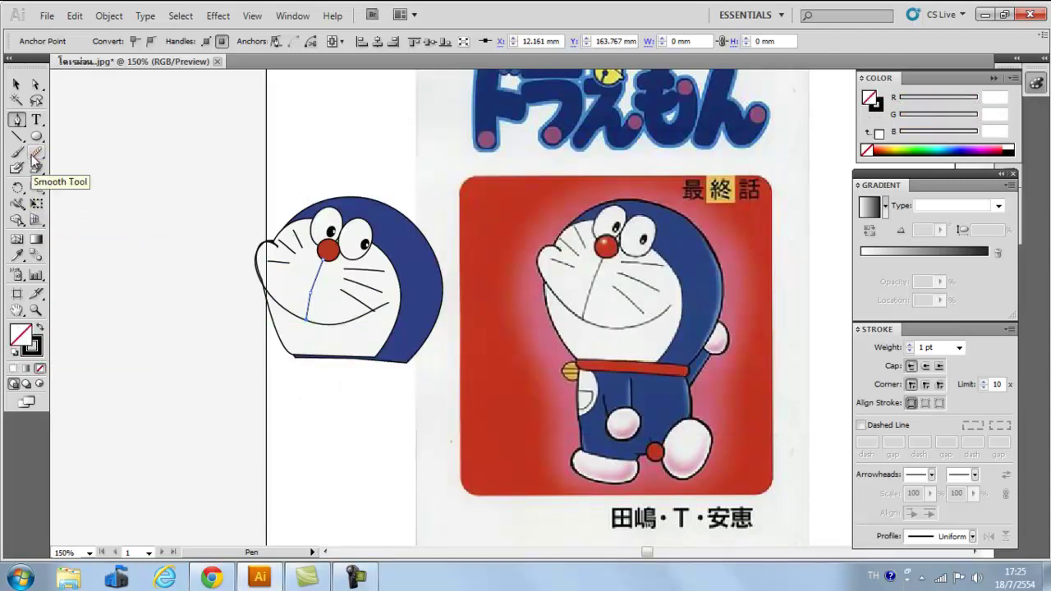
{"action": "left_click", "coordinate": [36, 153]}
{"action": "left_click_drag", "start_coordinate": [304, 309], "coordinate": [321, 274]}
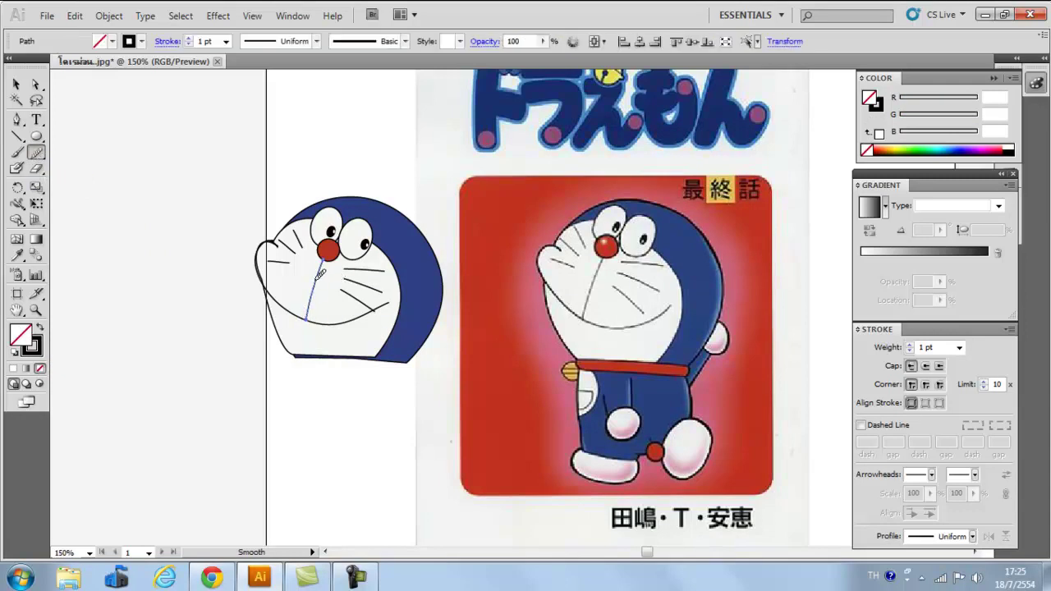
{"action": "left_click", "coordinate": [16, 84]}
{"action": "left_click", "coordinate": [138, 130]}
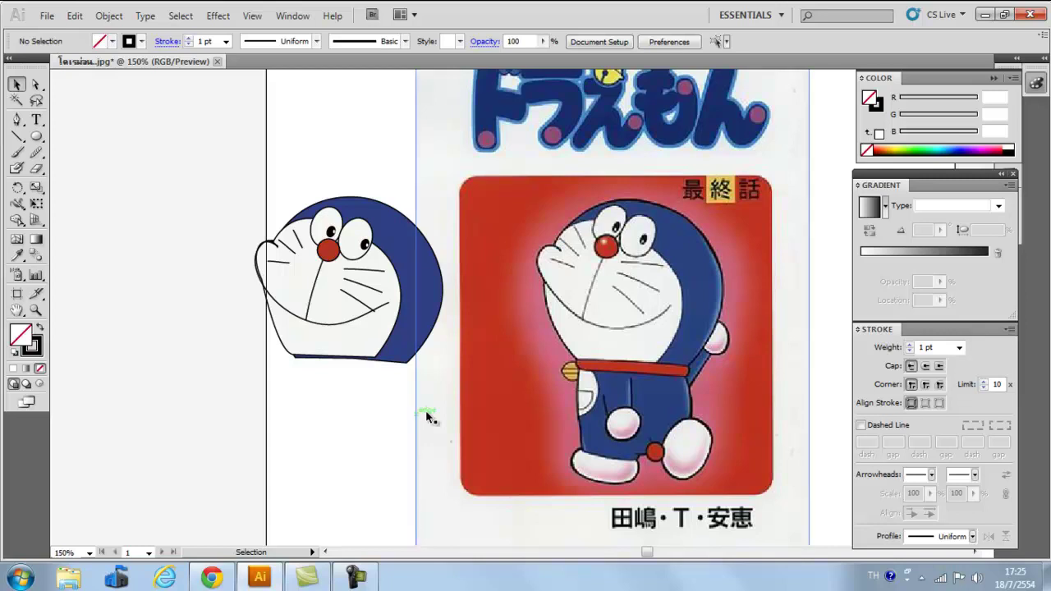
Draw a closed four-point outline around the red collar in the reference image with the Pen tool.
{"action": "left_click_drag", "start_coordinate": [508, 390], "coordinate": [301, 326]}
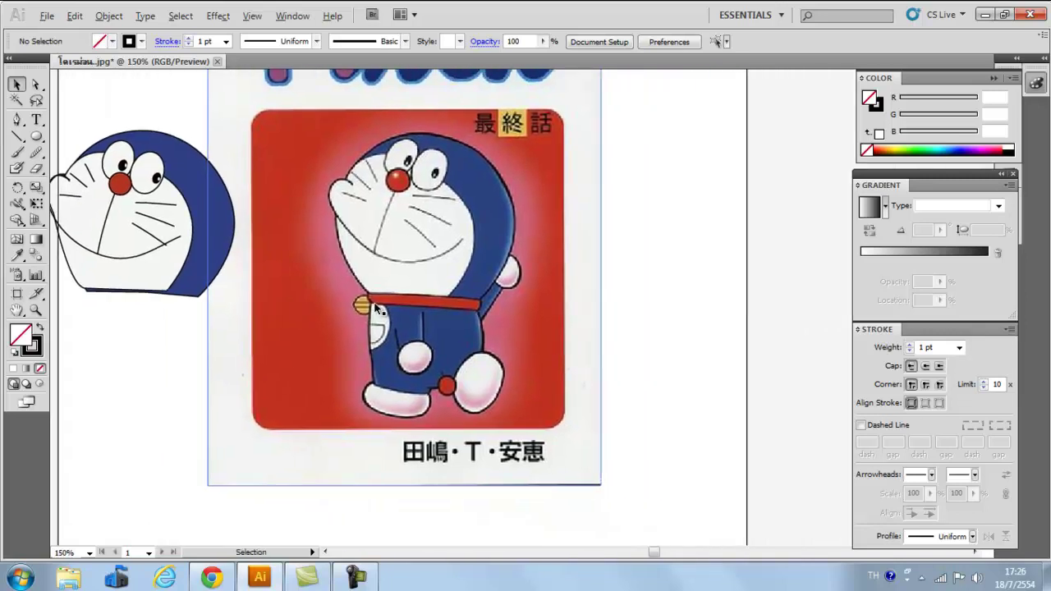
{"action": "scroll", "coordinate": [375, 307], "scroll_direction": "up", "scroll_amount": 2}
{"action": "left_click_drag", "start_coordinate": [448, 330], "coordinate": [410, 288]}
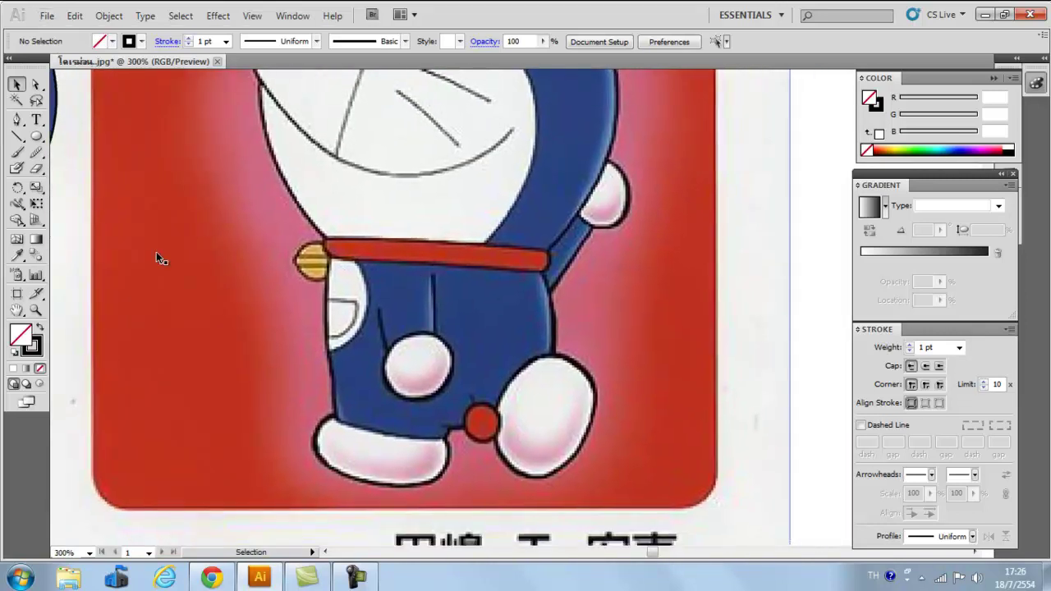
{"action": "left_click", "coordinate": [16, 119]}
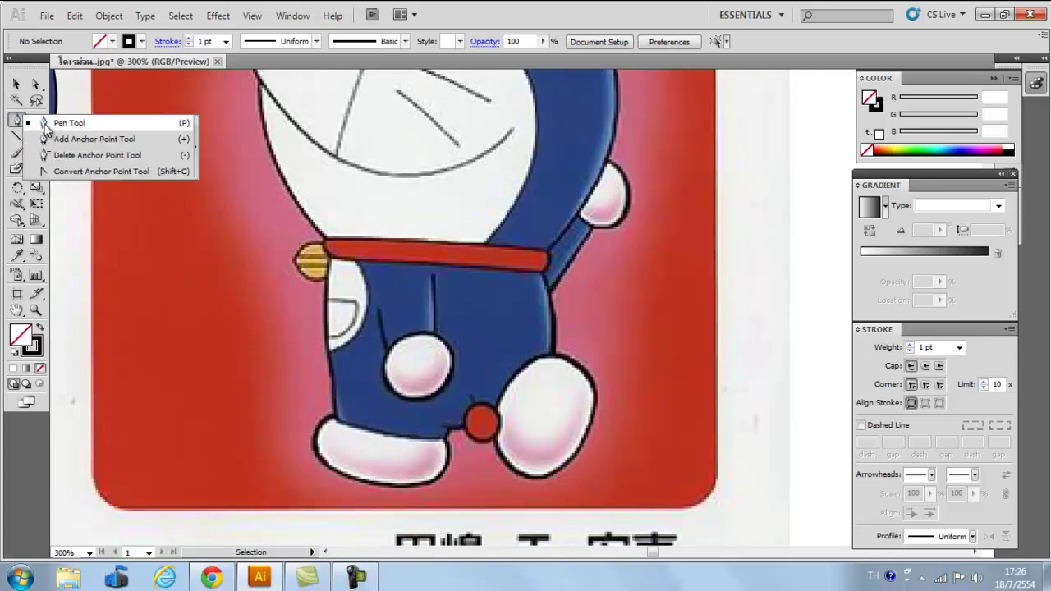
{"action": "left_click", "coordinate": [70, 122]}
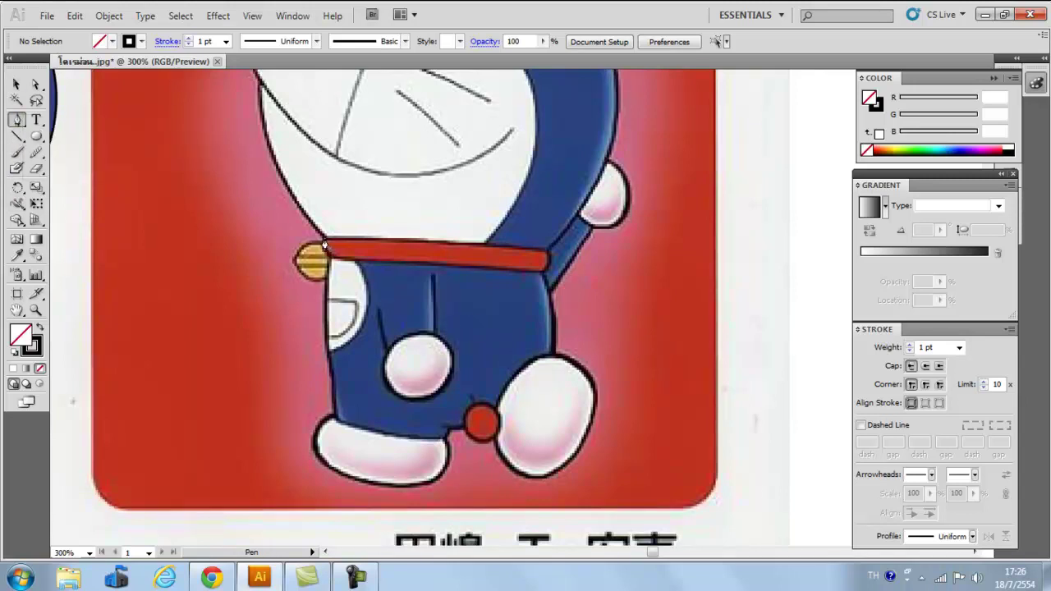
{"action": "left_click", "coordinate": [324, 245]}
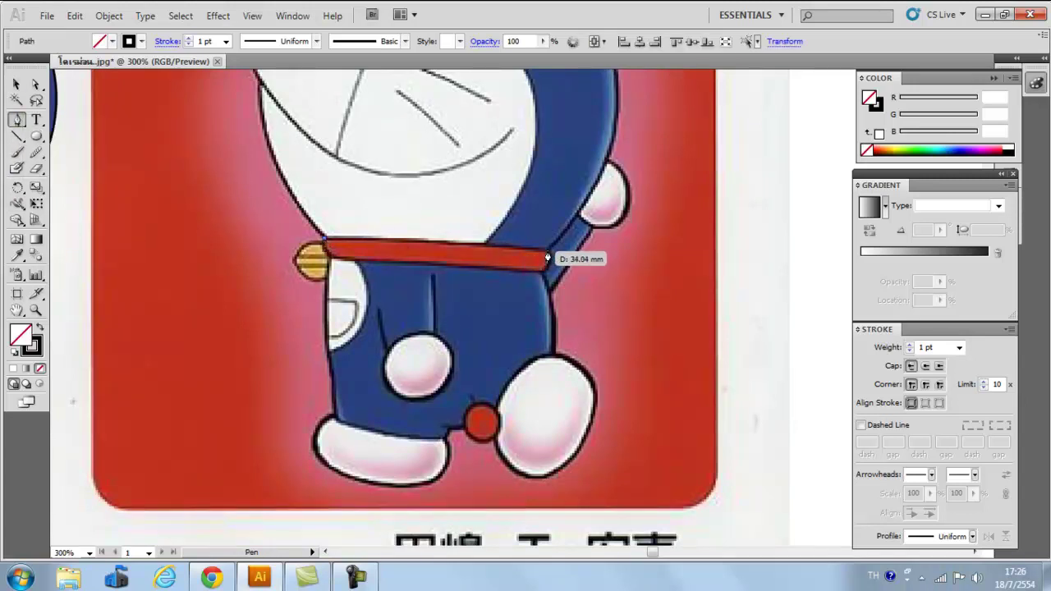
{"action": "left_click", "coordinate": [548, 257]}
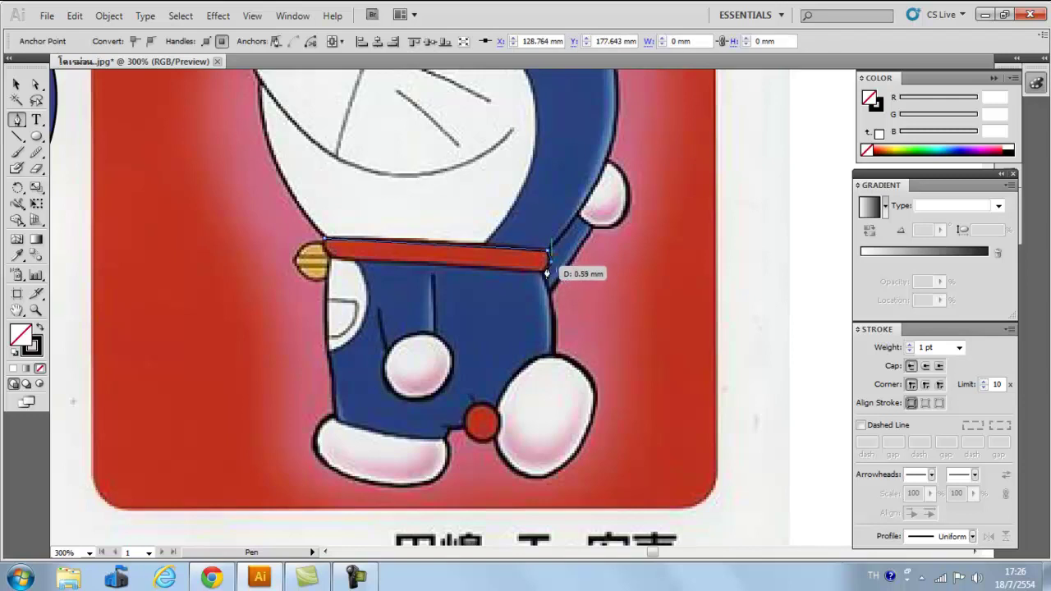
{"action": "left_click", "coordinate": [546, 273]}
{"action": "left_click", "coordinate": [328, 249]}
{"action": "left_click", "coordinate": [325, 240]}
Round both ends of the collar outline with the Convert Anchor Point tool and fill it with the collar red sampled from the reference.
{"action": "left_click_drag", "start_coordinate": [16, 120], "coordinate": [78, 172]}
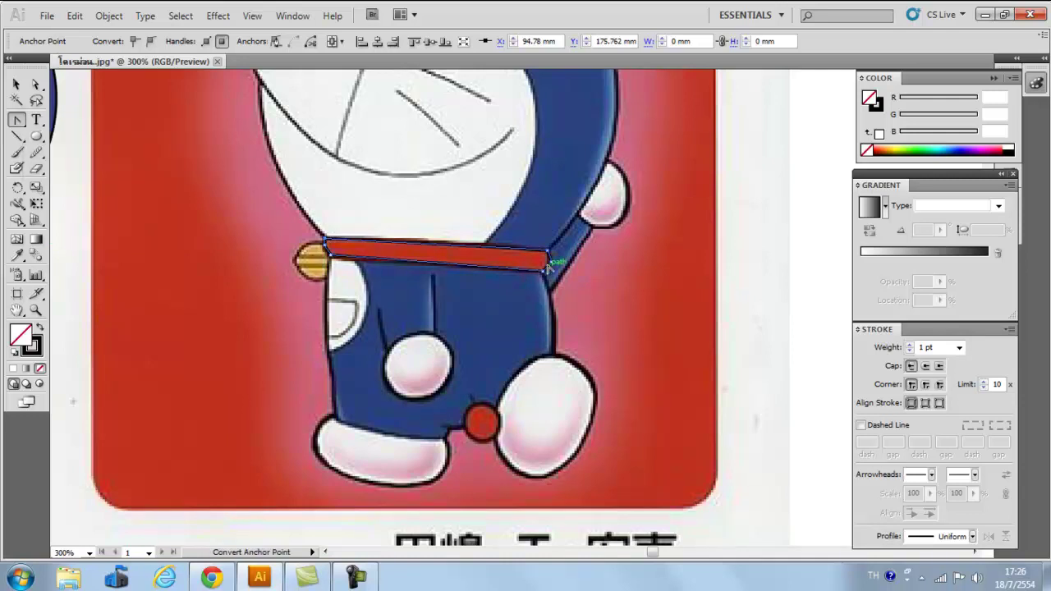
{"action": "left_click_drag", "start_coordinate": [551, 261], "coordinate": [552, 276]}
{"action": "mouse_move", "coordinate": [327, 249]}
{"action": "left_mouse_down"}
{"action": "mouse_move", "coordinate": [323, 259]}
{"action": "mouse_move", "coordinate": [326, 239]}
{"action": "left_mouse_up"}
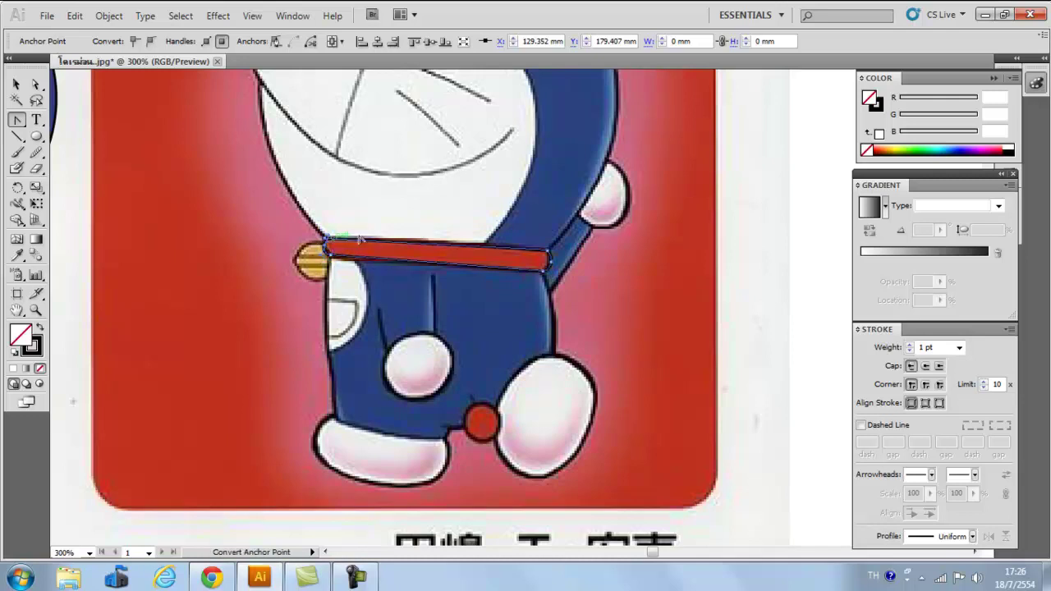
{"action": "left_click", "coordinate": [17, 255]}
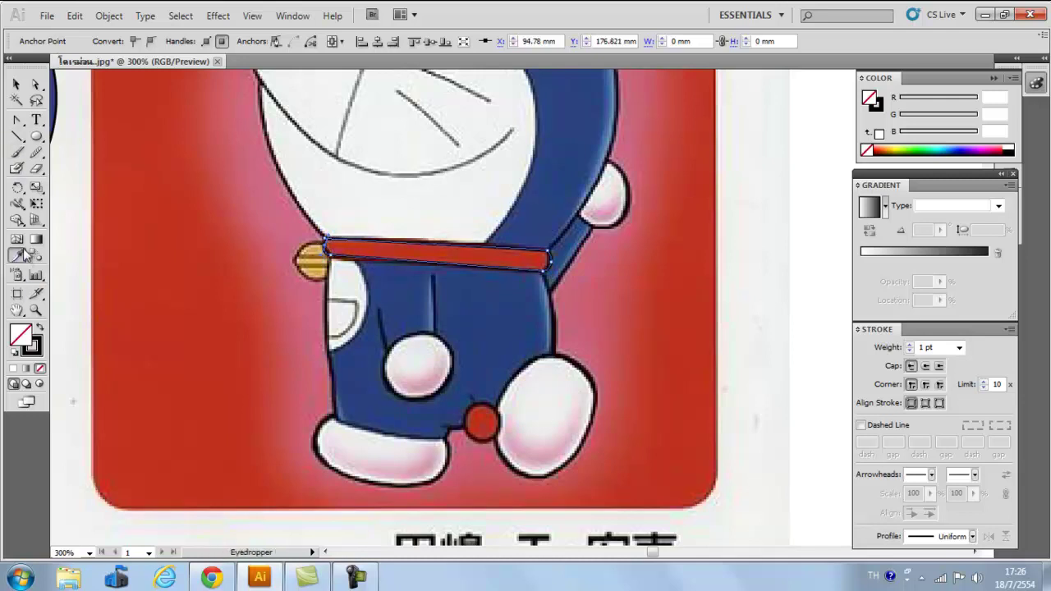
{"action": "left_click", "coordinate": [406, 243]}
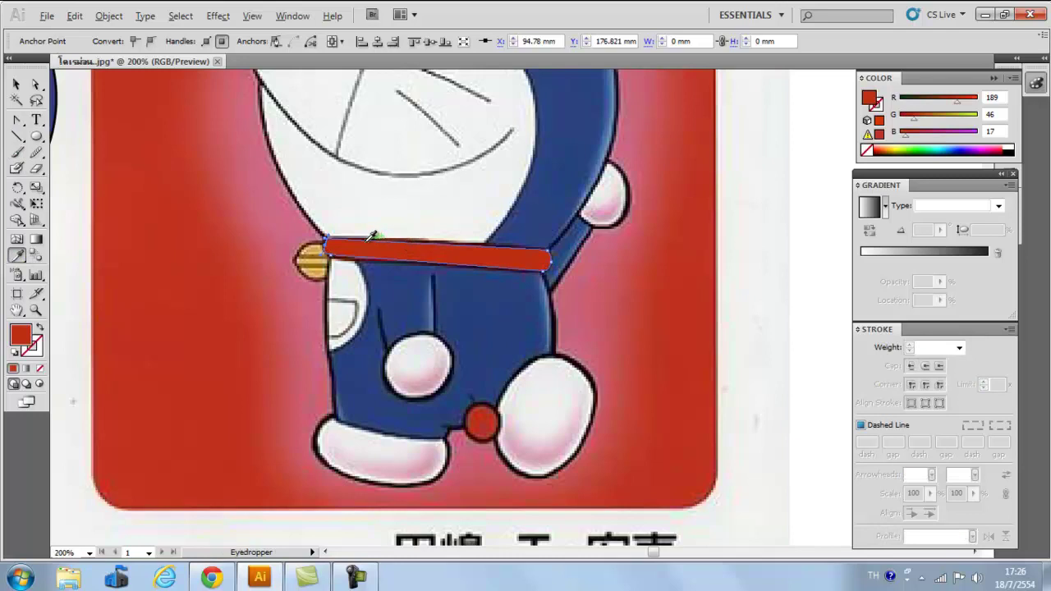
Move the red collar to the base of the traced head and nudge it slightly left into place.
{"action": "key", "text": "ctrl+1"}
{"action": "left_click", "coordinate": [17, 84]}
{"action": "left_click_drag", "start_coordinate": [388, 252], "coordinate": [197, 247]}
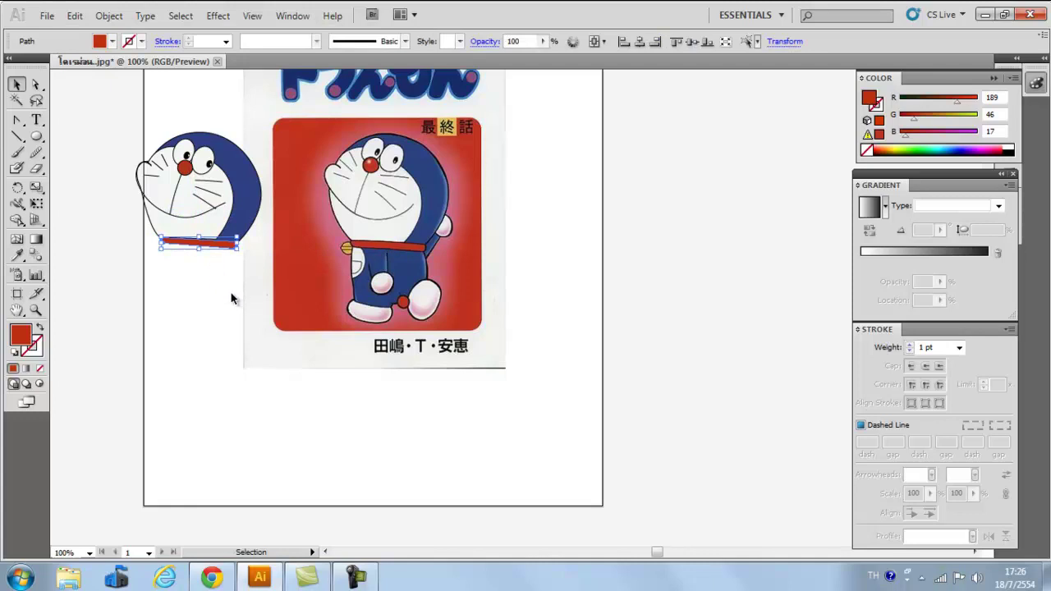
{"action": "key", "text": "Left"}
{"action": "key", "text": "Left"}
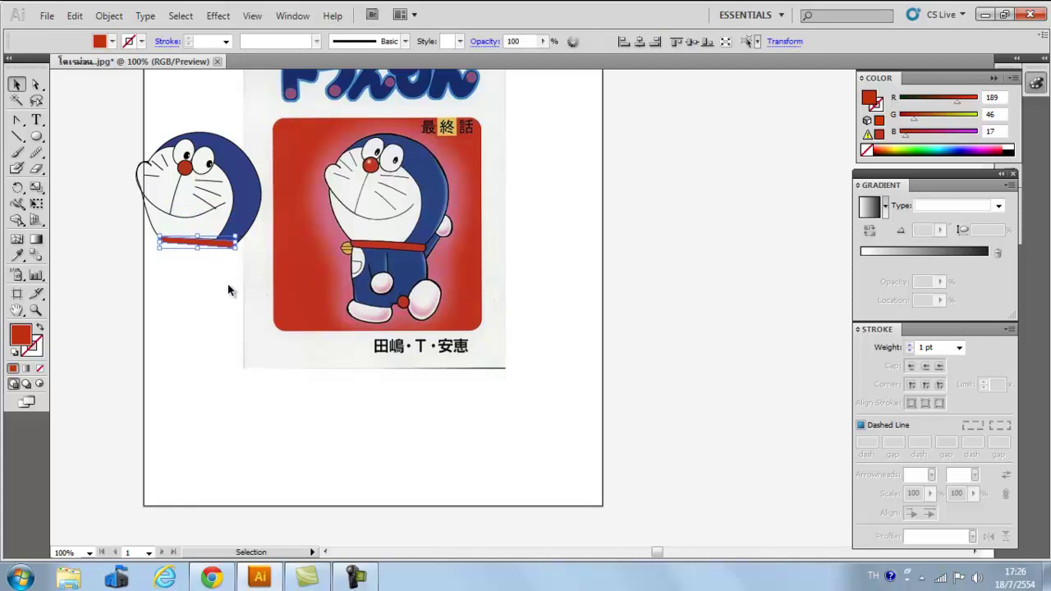
{"action": "left_click", "coordinate": [229, 290]}
{"action": "left_click", "coordinate": [262, 266]}
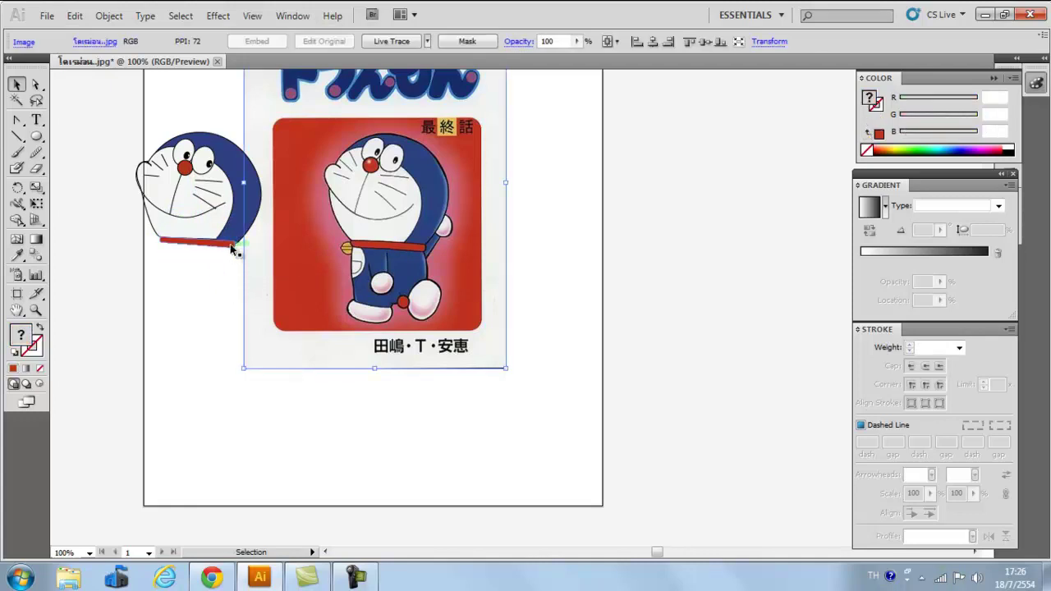
Give the traced collar a black stroke.
{"action": "left_click", "coordinate": [233, 250]}
{"action": "double_click", "coordinate": [37, 346]}
{"action": "left_click", "coordinate": [523, 385]}
{"action": "left_click", "coordinate": [688, 195]}
{"action": "left_click", "coordinate": [645, 255]}
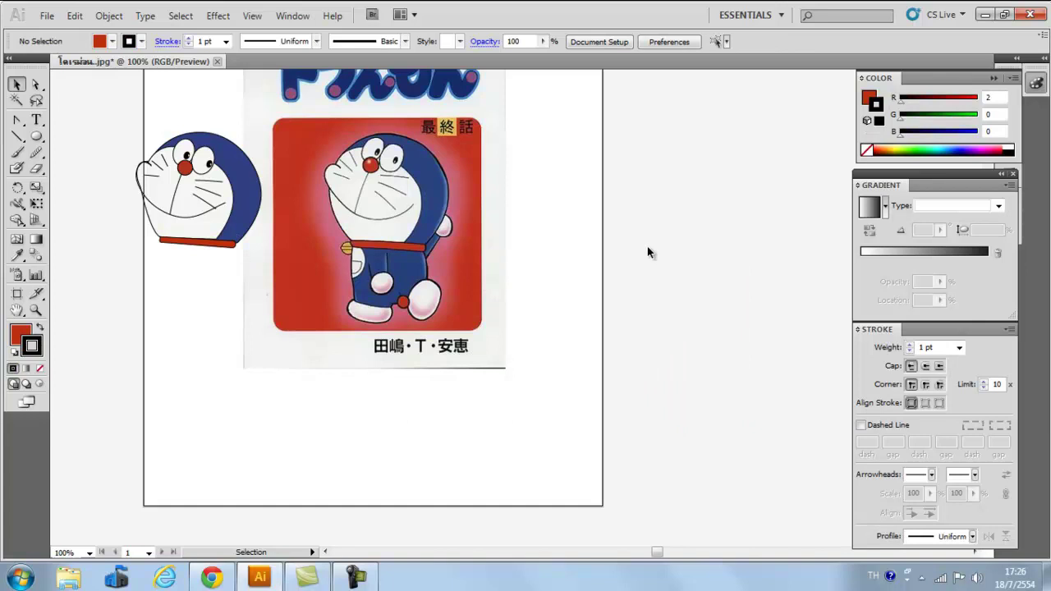
Begin outlining the reference's blue body with the Pen tool, going down its right side from the collar to the raised foot.
{"action": "scroll", "coordinate": [565, 255], "scroll_direction": "up", "scroll_amount": 3}
{"action": "left_click_drag", "start_coordinate": [429, 299], "coordinate": [517, 330]}
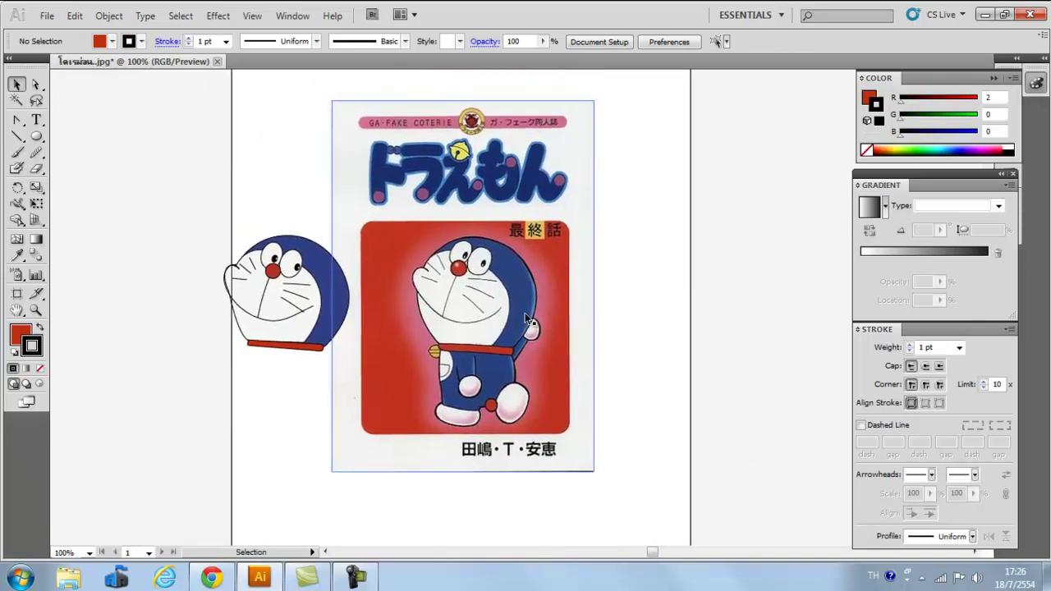
{"action": "scroll", "coordinate": [549, 313], "scroll_direction": "up", "scroll_amount": 4}
{"action": "left_click_drag", "start_coordinate": [413, 400], "coordinate": [557, 174]}
{"action": "left_click", "coordinate": [16, 119]}
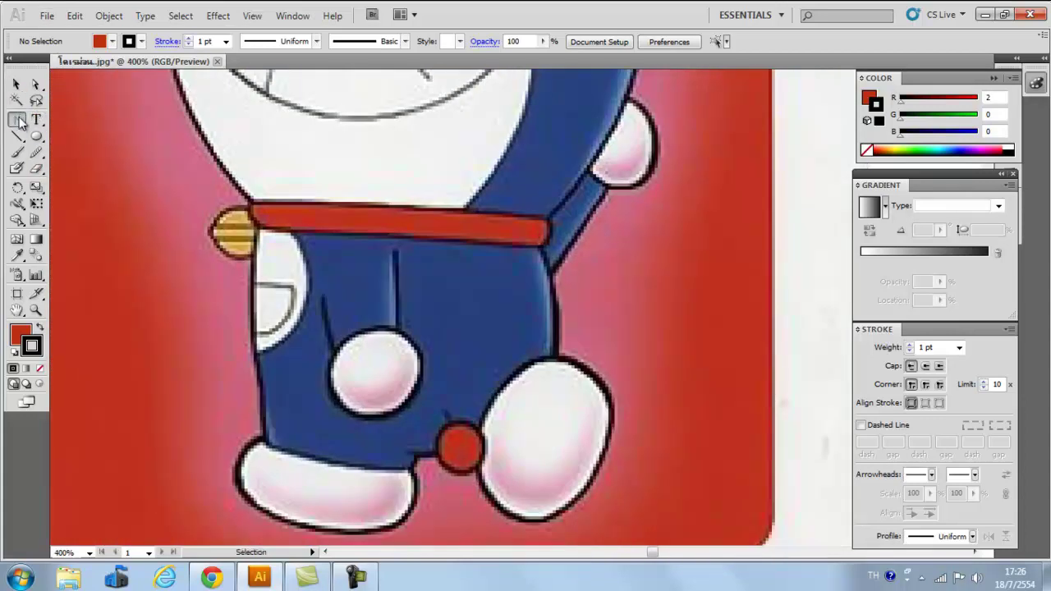
{"action": "left_click", "coordinate": [540, 260]}
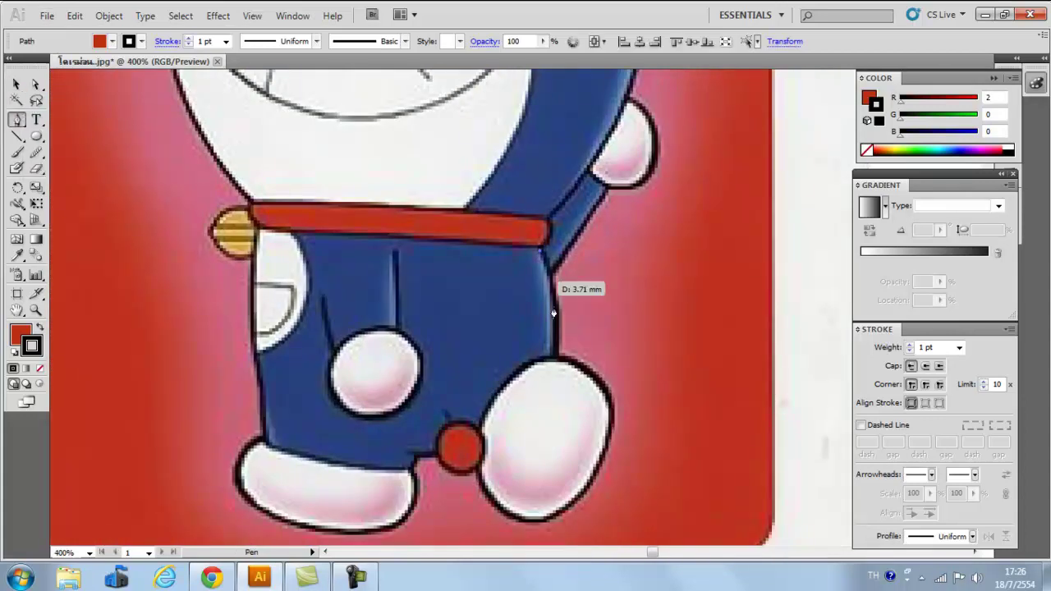
{"action": "left_click", "coordinate": [556, 359]}
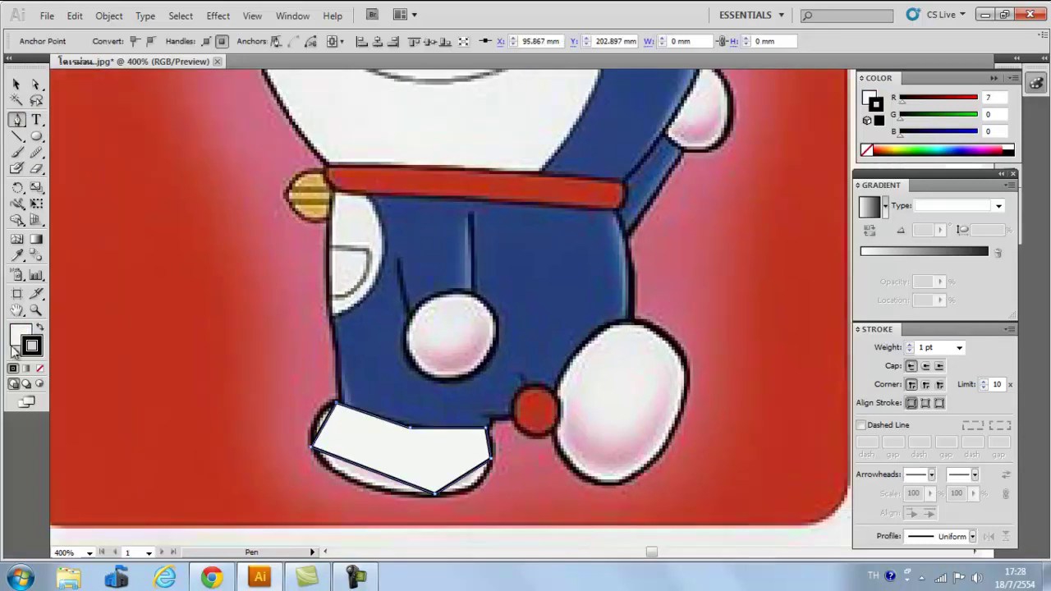
Remove the left foot shape's fill and curve its edges with the Convert Anchor Point tool to follow the reference foot.
{"action": "left_click", "coordinate": [41, 370]}
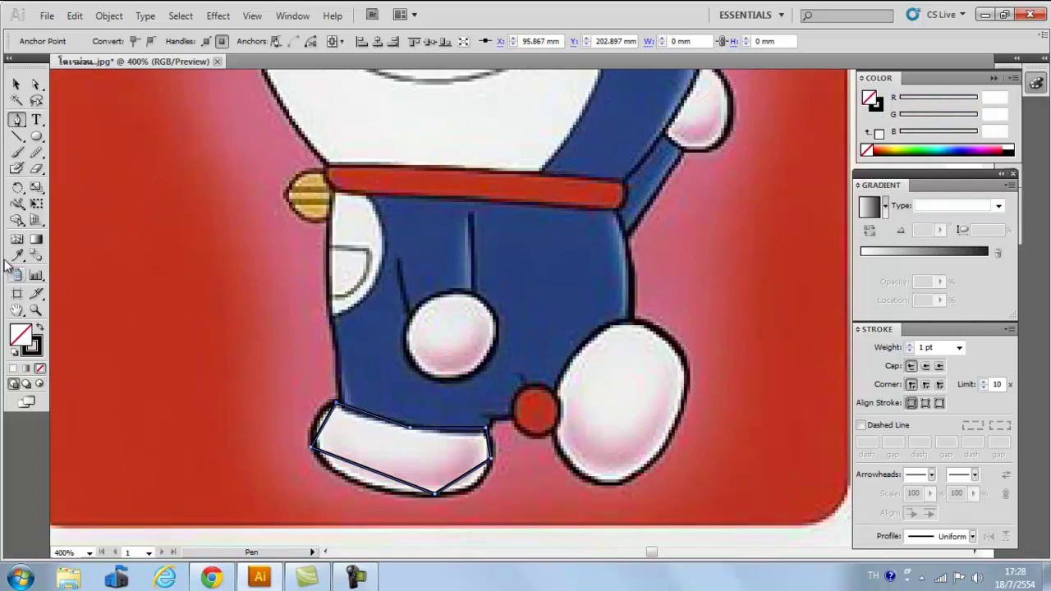
{"action": "left_click_drag", "start_coordinate": [16, 120], "coordinate": [72, 172]}
{"action": "left_click_drag", "start_coordinate": [436, 494], "coordinate": [506, 483]}
{"action": "left_click", "coordinate": [336, 408]}
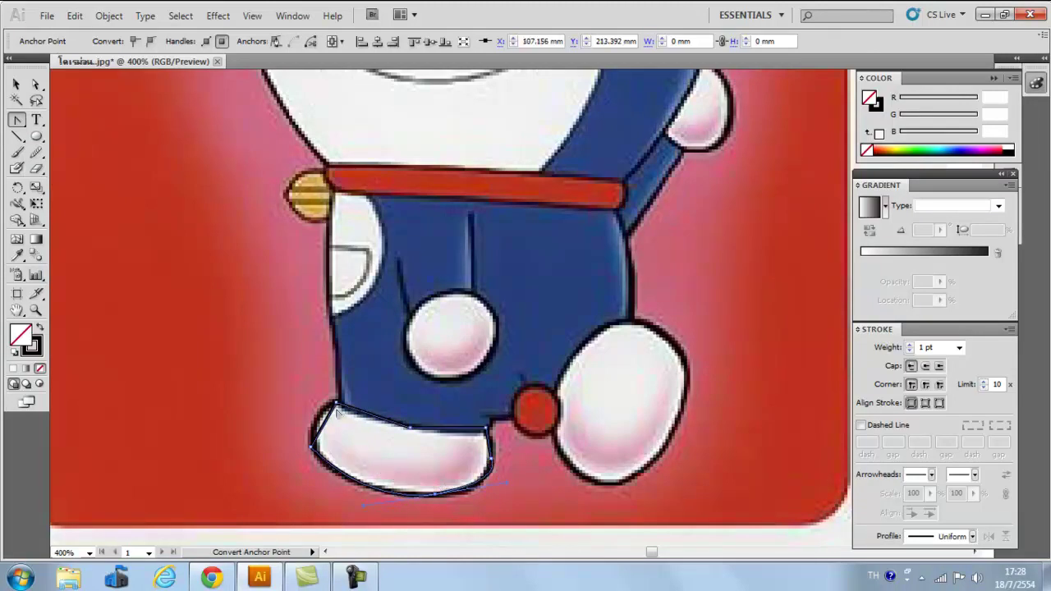
{"action": "left_click_drag", "start_coordinate": [337, 404], "coordinate": [315, 407]}
{"action": "left_click", "coordinate": [410, 430]}
{"action": "left_click_drag", "start_coordinate": [424, 432], "coordinate": [378, 428]}
{"action": "left_click", "coordinate": [491, 459]}
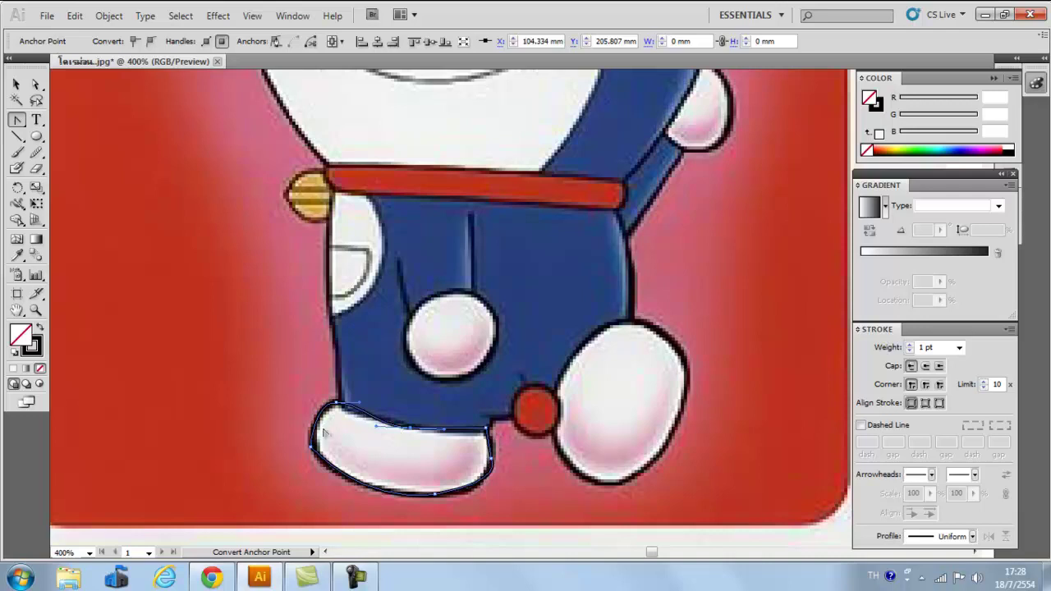
Smooth the lower edge of the left foot outline and fill the shape with pale lilac sampled from the reference foot.
{"action": "left_click_drag", "start_coordinate": [36, 151], "coordinate": [53, 154]}
{"action": "mouse_move", "coordinate": [320, 456]}
{"action": "left_mouse_down"}
{"action": "mouse_move", "coordinate": [349, 481]}
{"action": "mouse_move", "coordinate": [437, 498]}
{"action": "mouse_move", "coordinate": [491, 451]}
{"action": "mouse_move", "coordinate": [445, 491]}
{"action": "left_mouse_up"}
{"action": "left_click", "coordinate": [16, 84]}
{"action": "left_click", "coordinate": [16, 256]}
{"action": "left_click", "coordinate": [409, 441]}
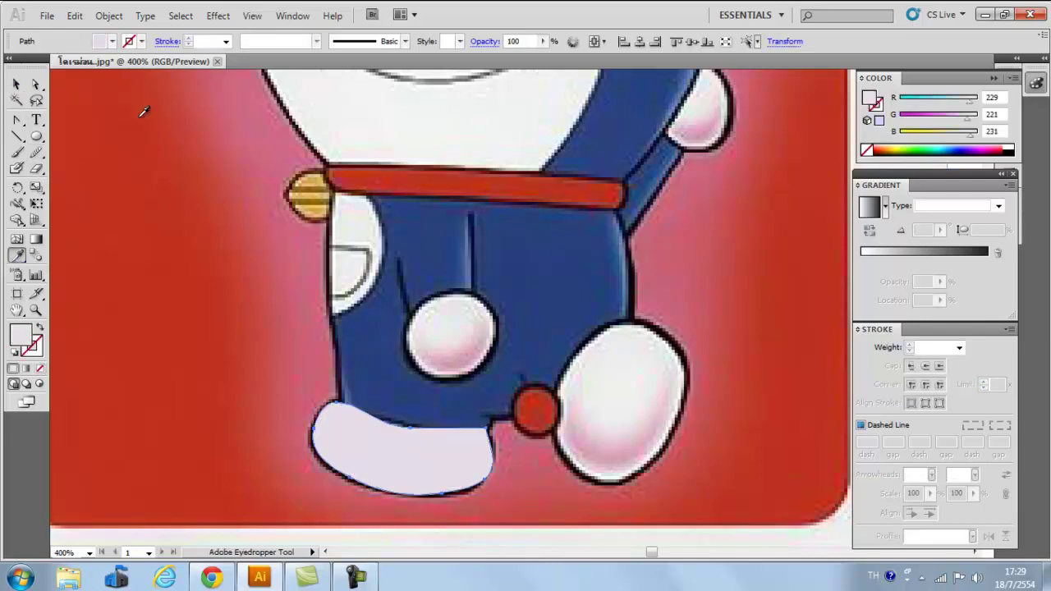
Give the left foot shape a black stroke, hex 000000.
{"action": "left_click", "coordinate": [16, 85]}
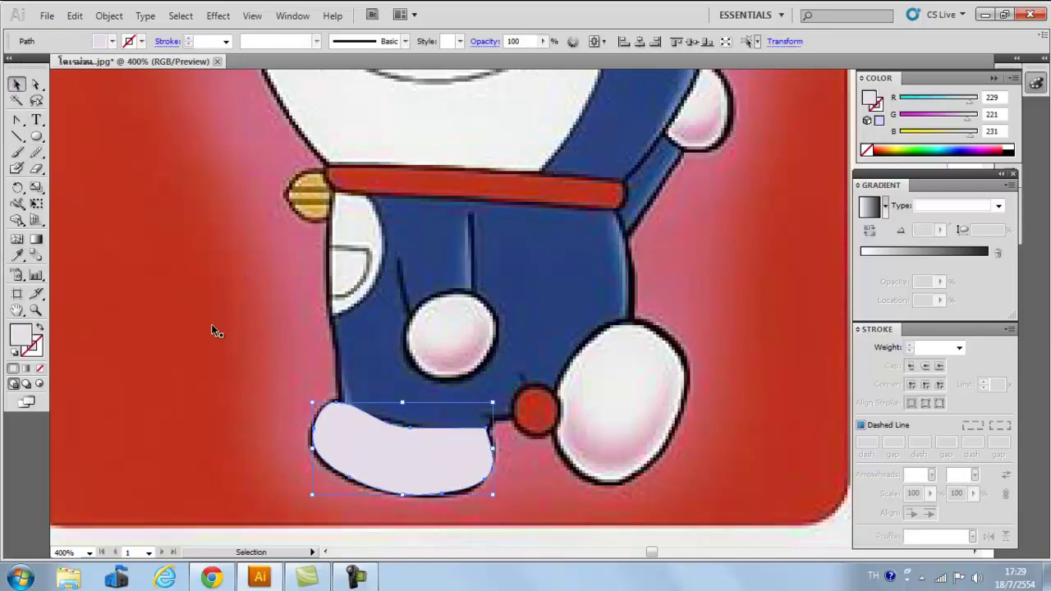
{"action": "double_click", "coordinate": [37, 345]}
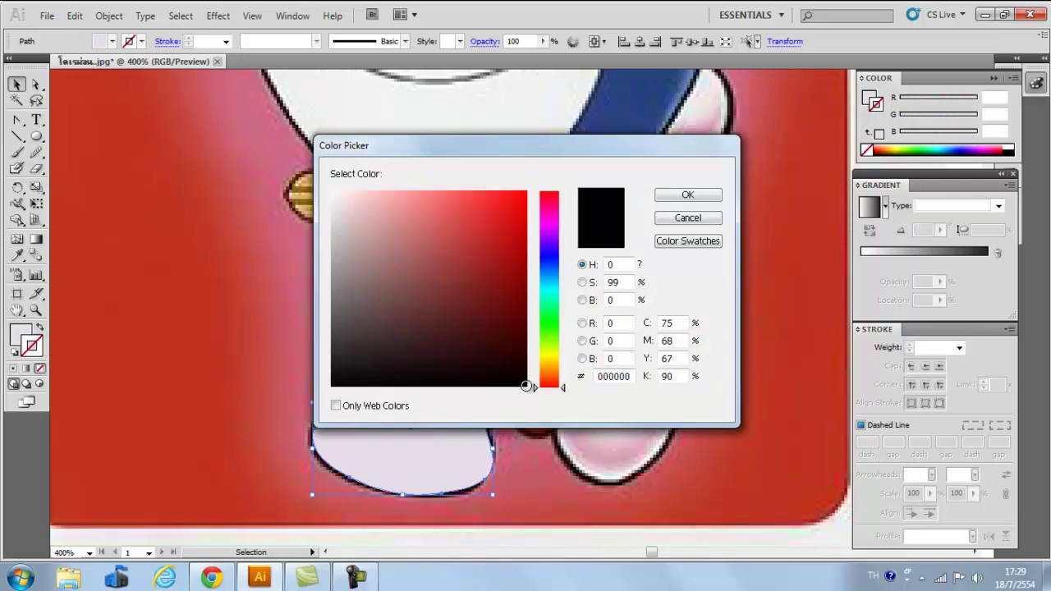
{"action": "left_click", "coordinate": [685, 197]}
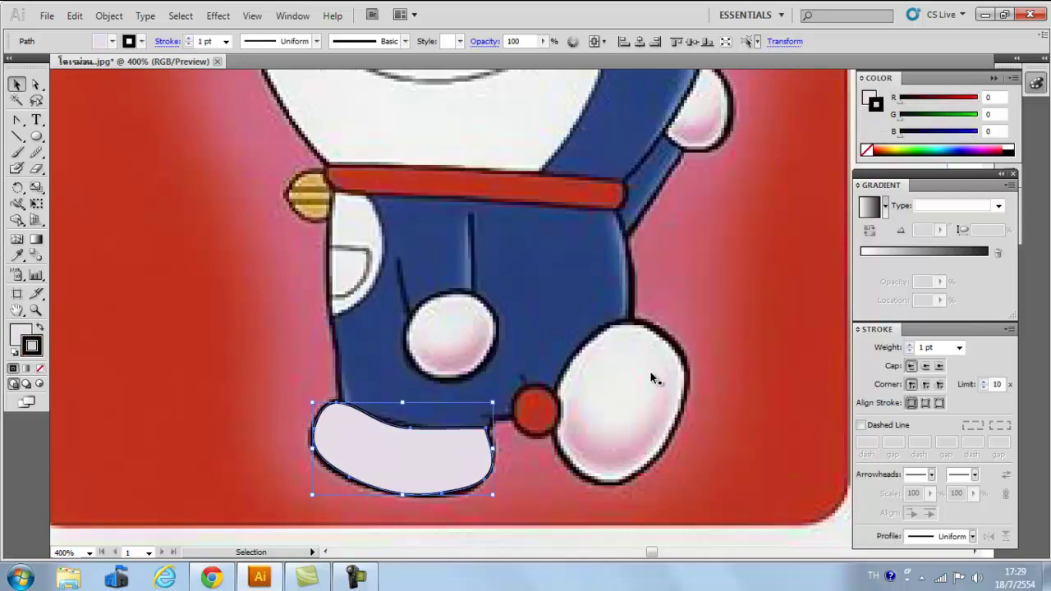
{"action": "left_click", "coordinate": [263, 396]}
Draw a closed outline around the reference's right foot with the Pen tool and curve it with the Convert Anchor Point tool.
{"action": "left_click_drag", "start_coordinate": [22, 120], "coordinate": [59, 125]}
{"action": "left_click", "coordinate": [630, 323]}
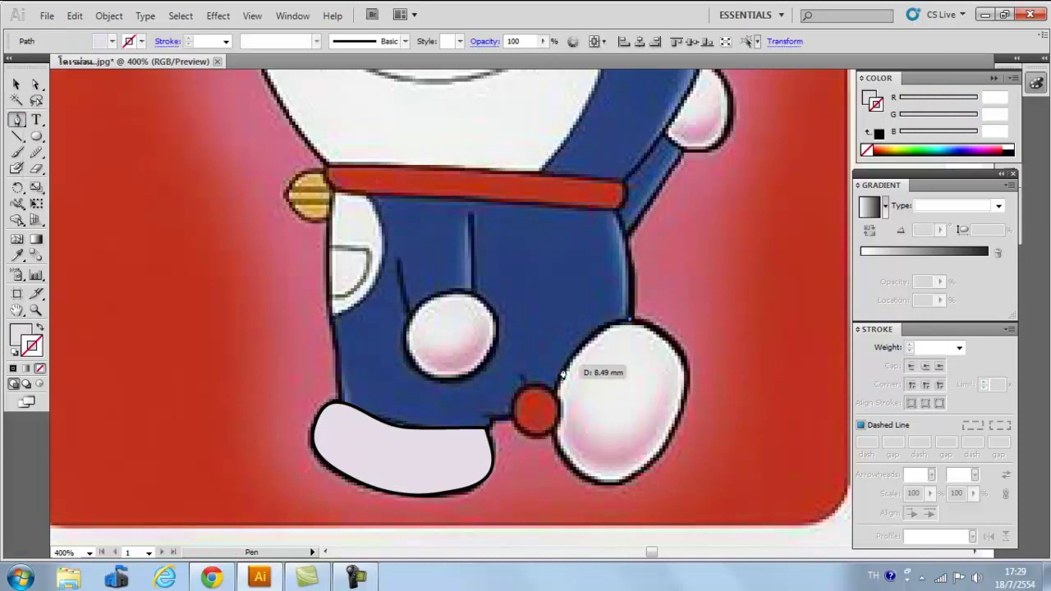
{"action": "left_click_drag", "start_coordinate": [557, 391], "coordinate": [554, 445]}
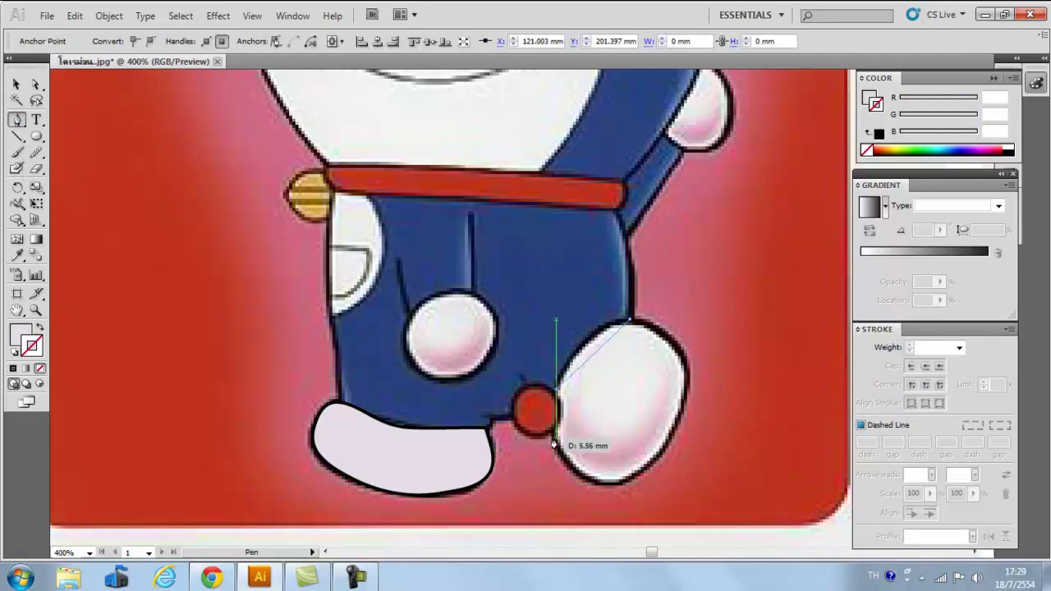
{"action": "left_click", "coordinate": [610, 482]}
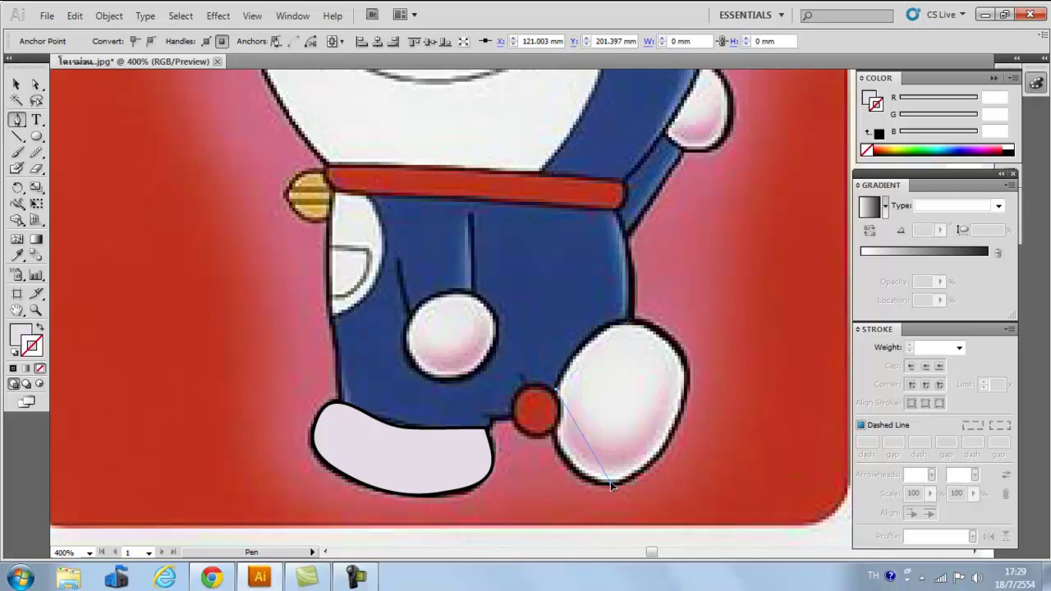
{"action": "left_click", "coordinate": [686, 362]}
{"action": "left_click", "coordinate": [630, 322]}
{"action": "left_click_drag", "start_coordinate": [22, 123], "coordinate": [52, 174]}
{"action": "left_click_drag", "start_coordinate": [612, 483], "coordinate": [683, 474]}
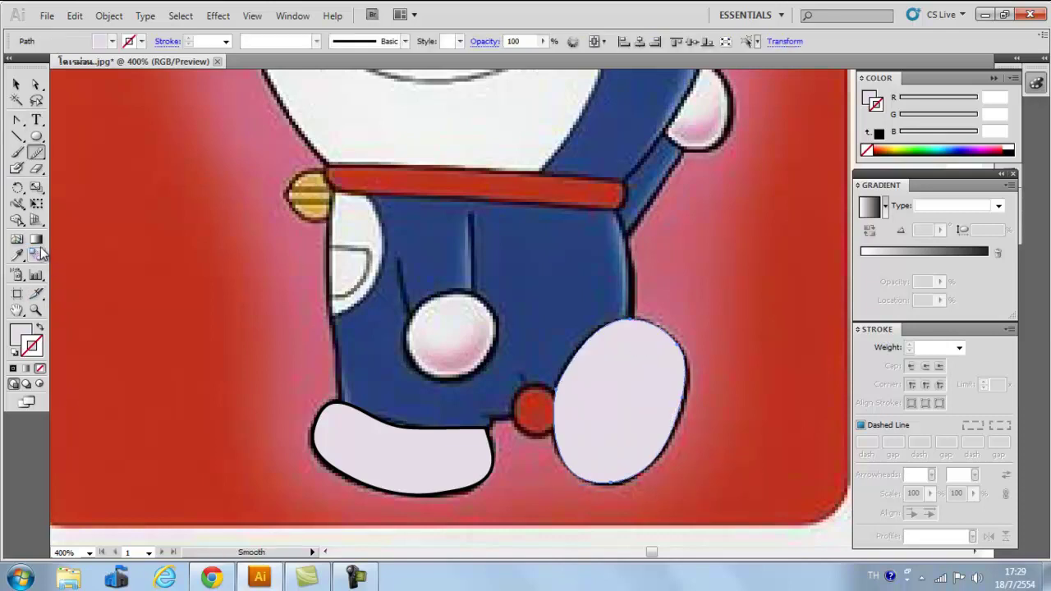
Give the right foot shape a near-black stroke, hex 020000.
{"action": "double_click", "coordinate": [33, 350]}
{"action": "left_click", "coordinate": [523, 381]}
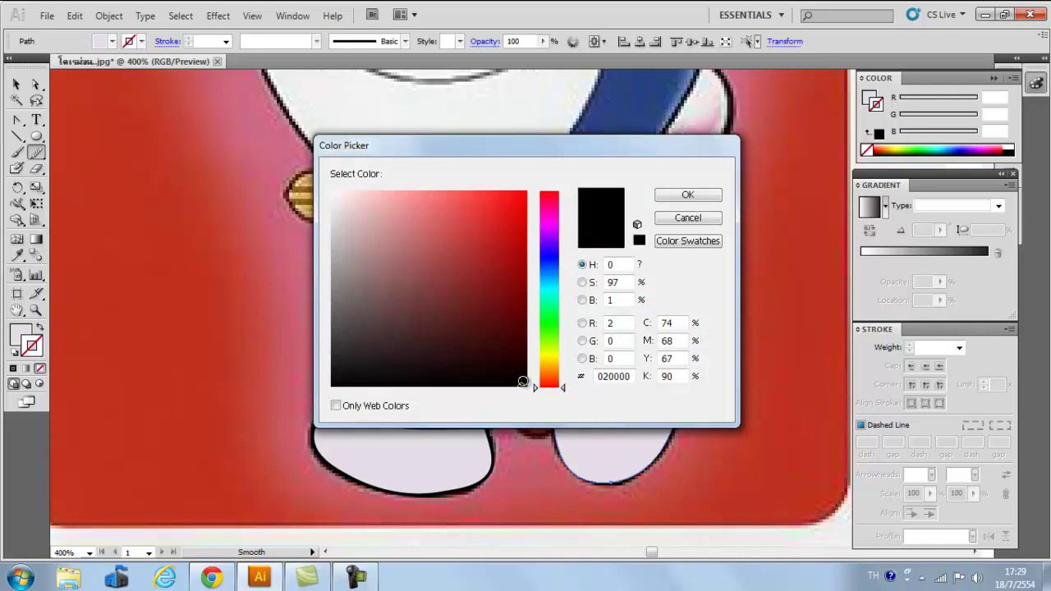
{"action": "left_click", "coordinate": [682, 194]}
Select both foot shapes and move them together onto the bottom of the traced blue body.
{"action": "left_click", "coordinate": [15, 84]}
{"action": "left_click", "coordinate": [498, 471], "text": "shift"}
{"action": "key", "text": "space"}
{"action": "left_click_drag", "start_coordinate": [581, 422], "coordinate": [232, 453]}
{"action": "key", "text": "space"}
{"action": "left_click_drag", "start_coordinate": [273, 471], "coordinate": [442, 381]}
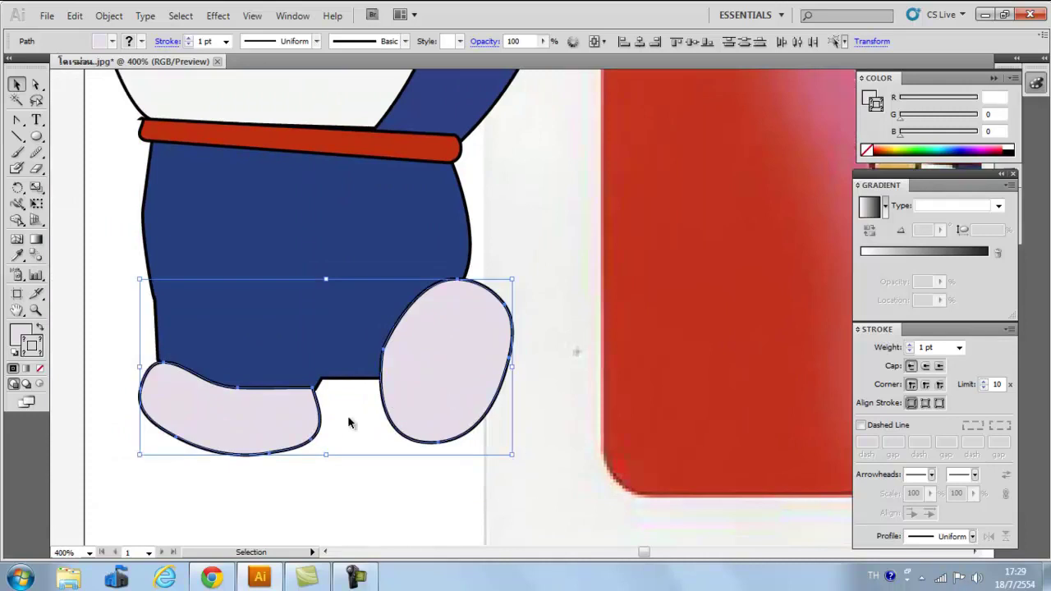
Fill the traced left foot shape with white, hex FFFFFF.
{"action": "left_click", "coordinate": [229, 504]}
{"action": "left_click", "coordinate": [234, 441]}
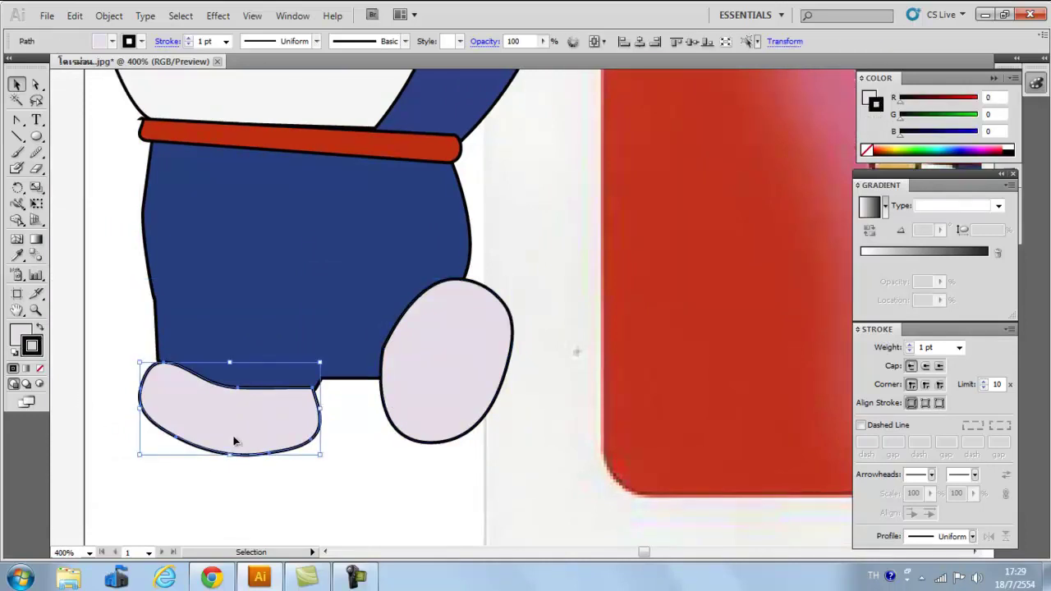
{"action": "double_click", "coordinate": [15, 340]}
{"action": "left_click_drag", "start_coordinate": [332, 195], "coordinate": [325, 197]}
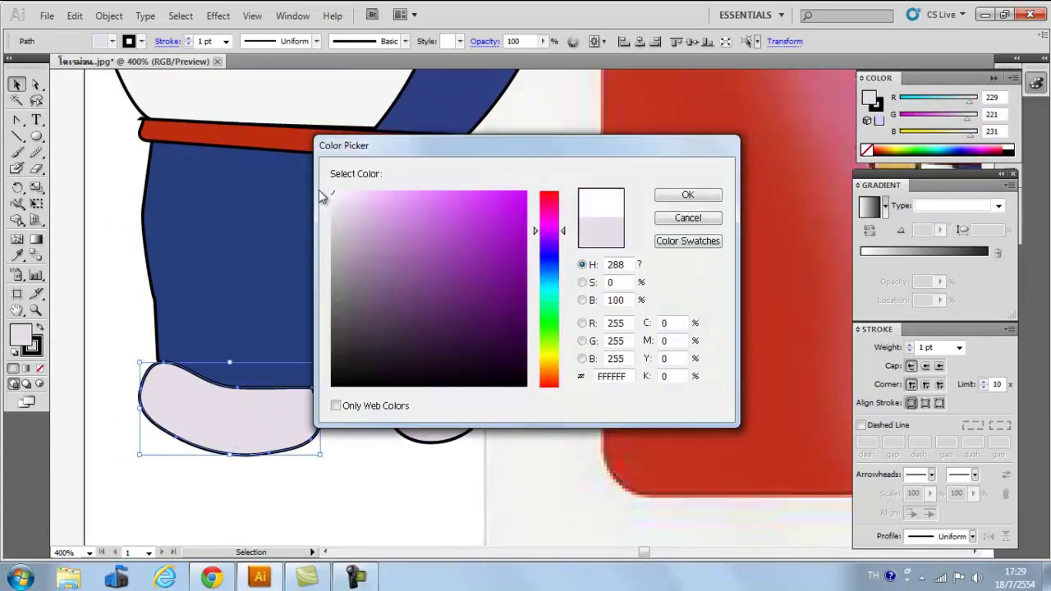
{"action": "left_click", "coordinate": [687, 195]}
Fill the traced right foot shape with white to match the other foot.
{"action": "left_click", "coordinate": [447, 349]}
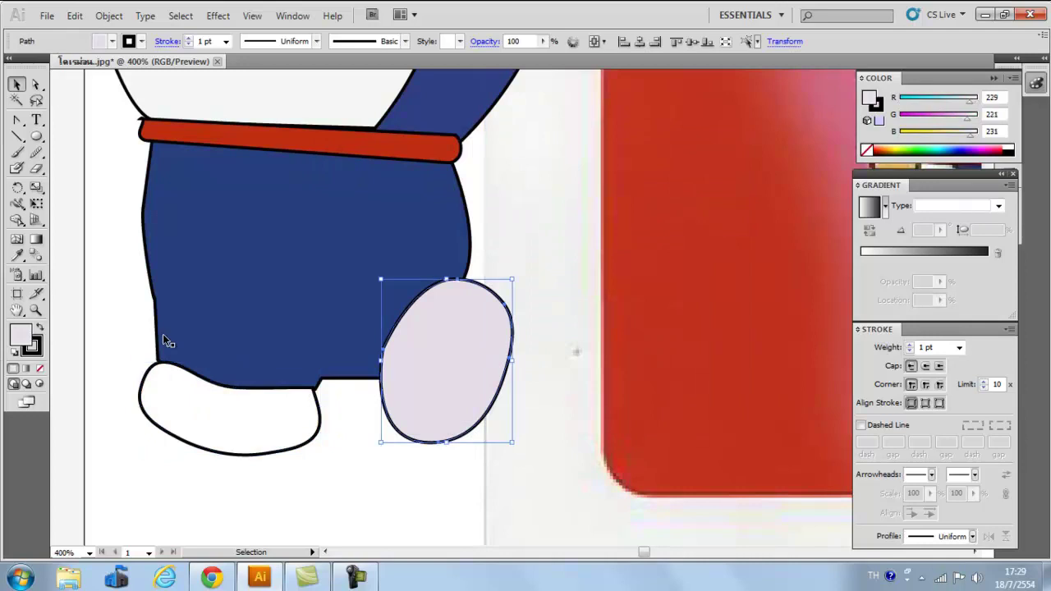
{"action": "double_click", "coordinate": [20, 335]}
{"action": "left_click_drag", "start_coordinate": [340, 210], "coordinate": [327, 187]}
{"action": "left_click", "coordinate": [688, 195]}
{"action": "left_click", "coordinate": [502, 351]}
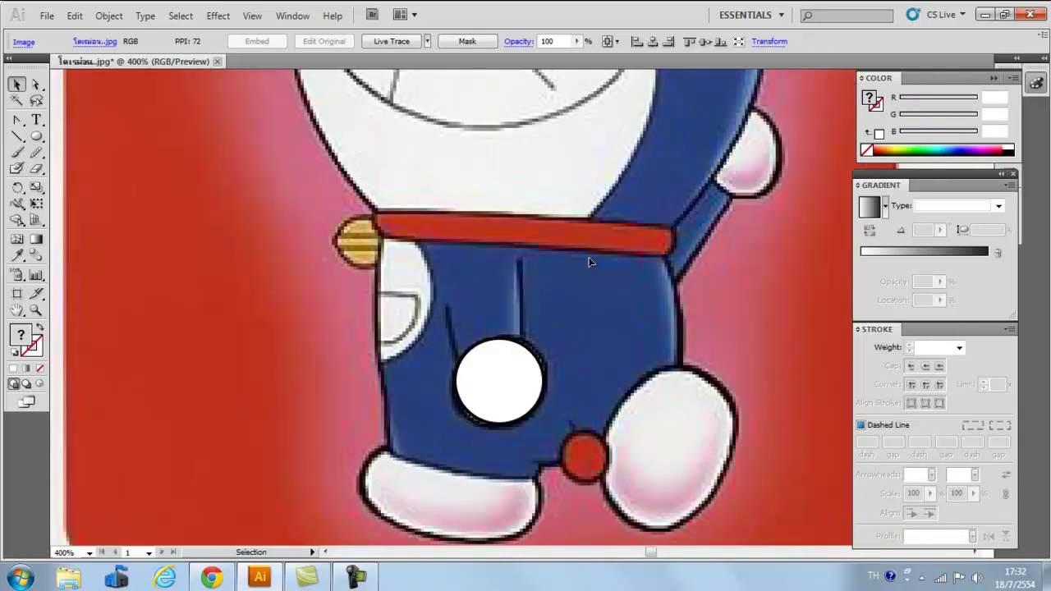
Move the white hand circle from the reference's front hand onto the middle of the traced blue body.
{"action": "left_click_drag", "start_coordinate": [515, 403], "coordinate": [149, 318]}
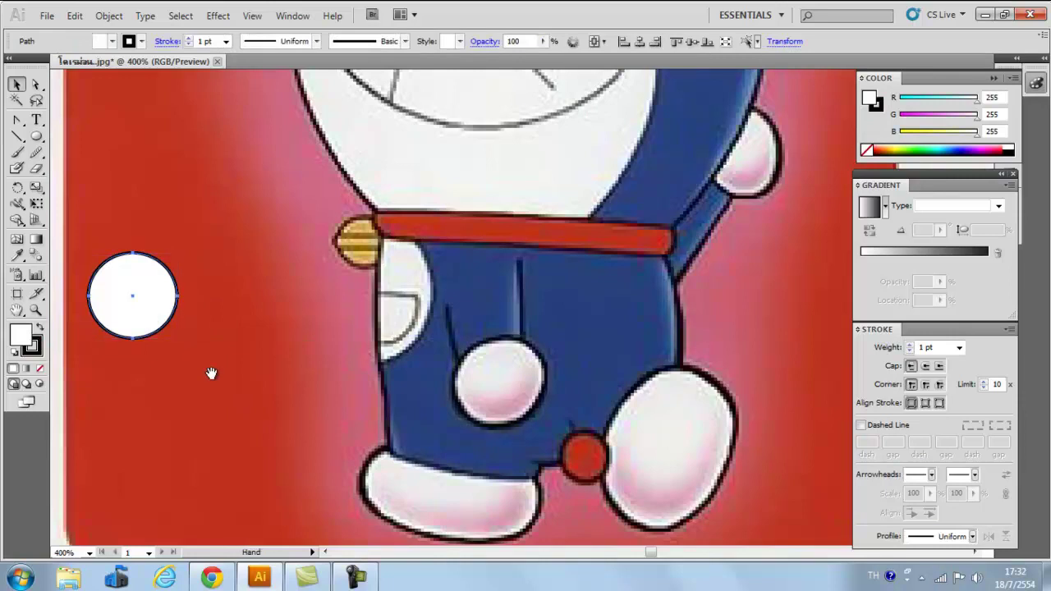
{"action": "left_click_drag", "start_coordinate": [211, 374], "coordinate": [881, 365]}
{"action": "mouse_move", "coordinate": [813, 292]}
{"action": "left_mouse_down"}
{"action": "mouse_move", "coordinate": [425, 327]}
{"action": "mouse_move", "coordinate": [426, 347]}
{"action": "left_mouse_up"}
{"action": "left_click", "coordinate": [37, 154]}
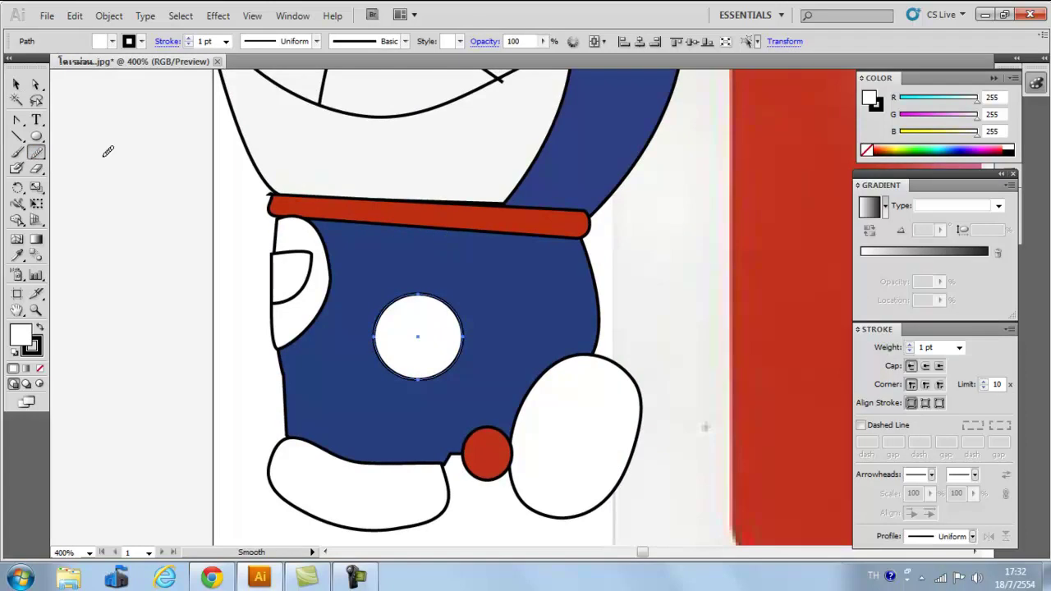
{"action": "left_click_drag", "start_coordinate": [51, 156], "coordinate": [66, 155]}
{"action": "left_click_drag", "start_coordinate": [446, 307], "coordinate": [444, 310]}
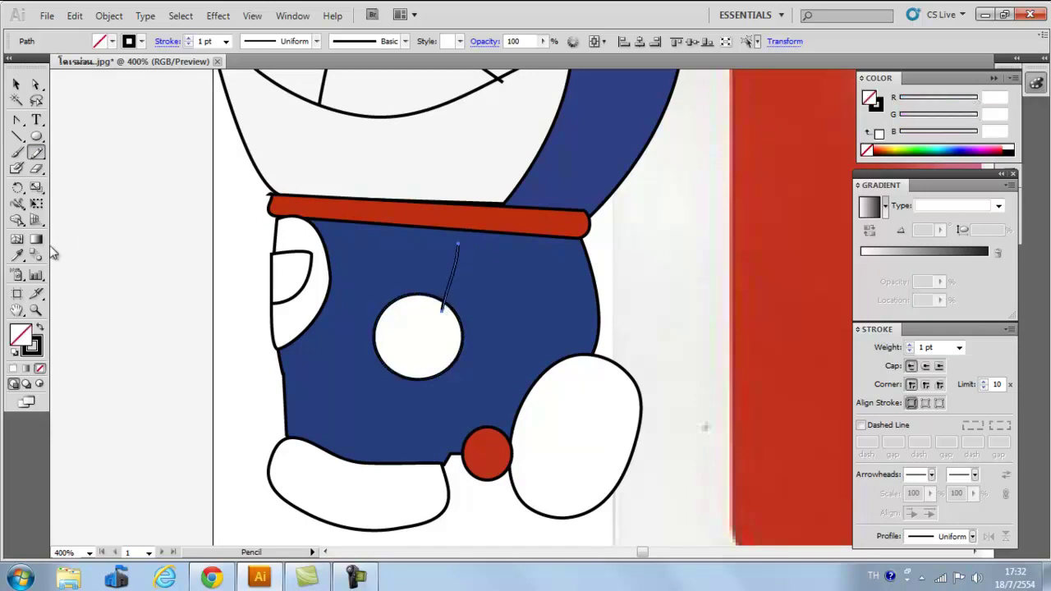
{"action": "left_click_drag", "start_coordinate": [41, 154], "coordinate": [74, 172]}
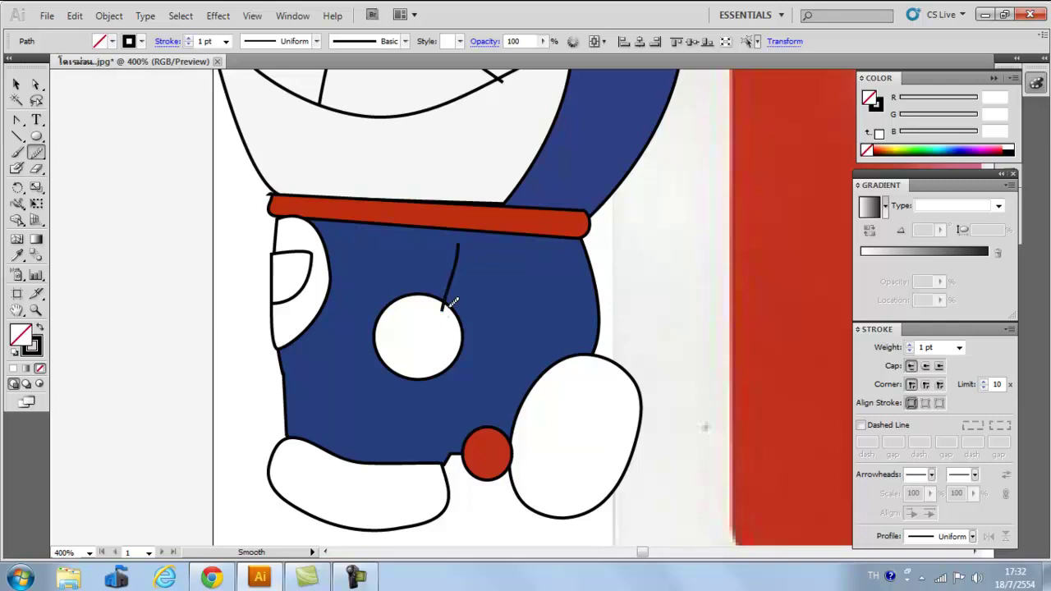
{"action": "left_click", "coordinate": [17, 84]}
{"action": "key", "text": "Delete"}
Draw two straight arm lines with the Line Segment tool, converging from below the collar to the white hand circle.
{"action": "left_click_drag", "start_coordinate": [16, 137], "coordinate": [78, 146]}
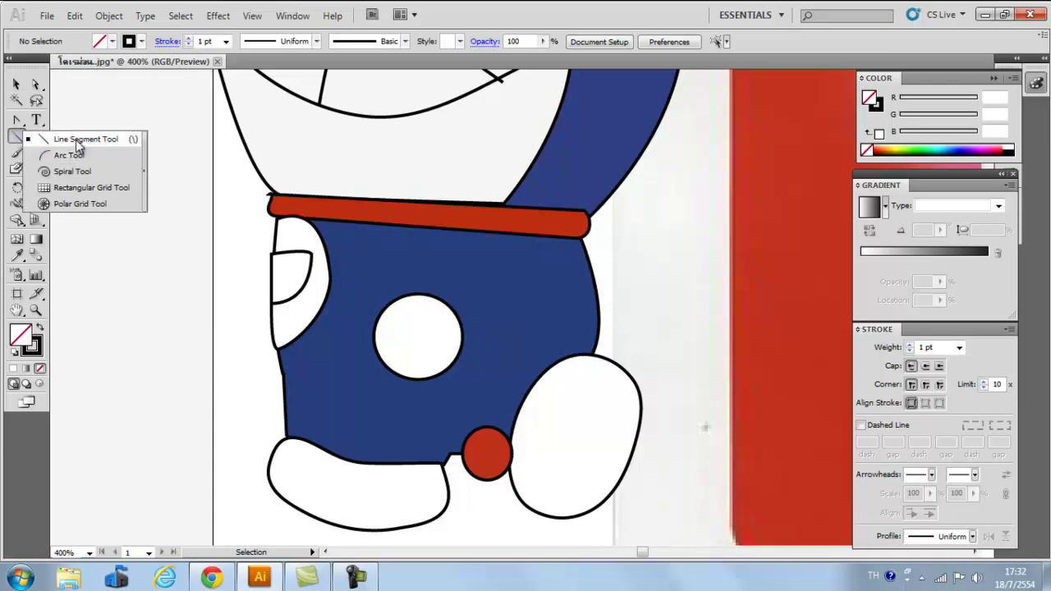
{"action": "left_click_drag", "start_coordinate": [120, 143], "coordinate": [120, 144]}
{"action": "left_click_drag", "start_coordinate": [369, 243], "coordinate": [383, 316]}
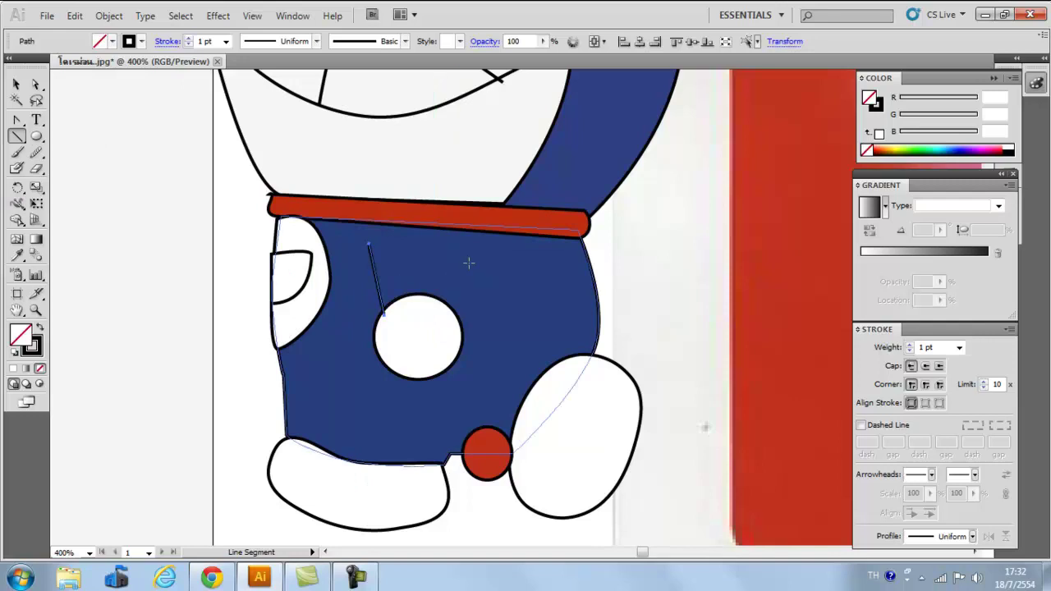
{"action": "left_click_drag", "start_coordinate": [460, 248], "coordinate": [444, 319]}
Nudge the white hand circle between the two arm lines and bring it to the front.
{"action": "left_click", "coordinate": [17, 84]}
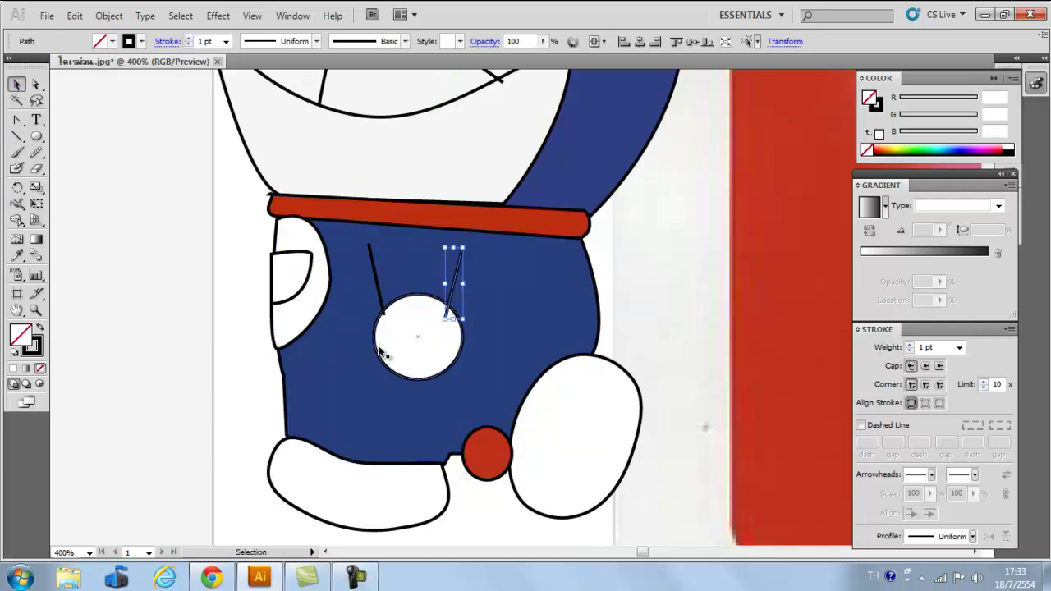
{"action": "left_click", "coordinate": [381, 351]}
{"action": "left_click_drag", "start_coordinate": [399, 345], "coordinate": [384, 361]}
{"action": "right_click", "coordinate": [389, 355]}
{"action": "mouse_move", "coordinate": [454, 333]}
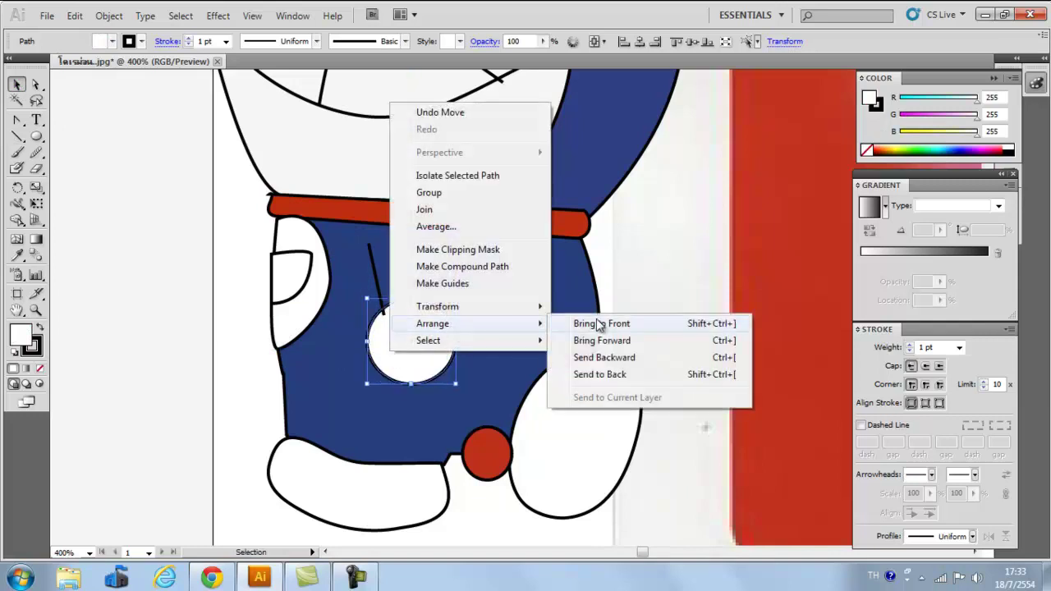
{"action": "left_click", "coordinate": [600, 323]}
{"action": "left_click", "coordinate": [711, 248]}
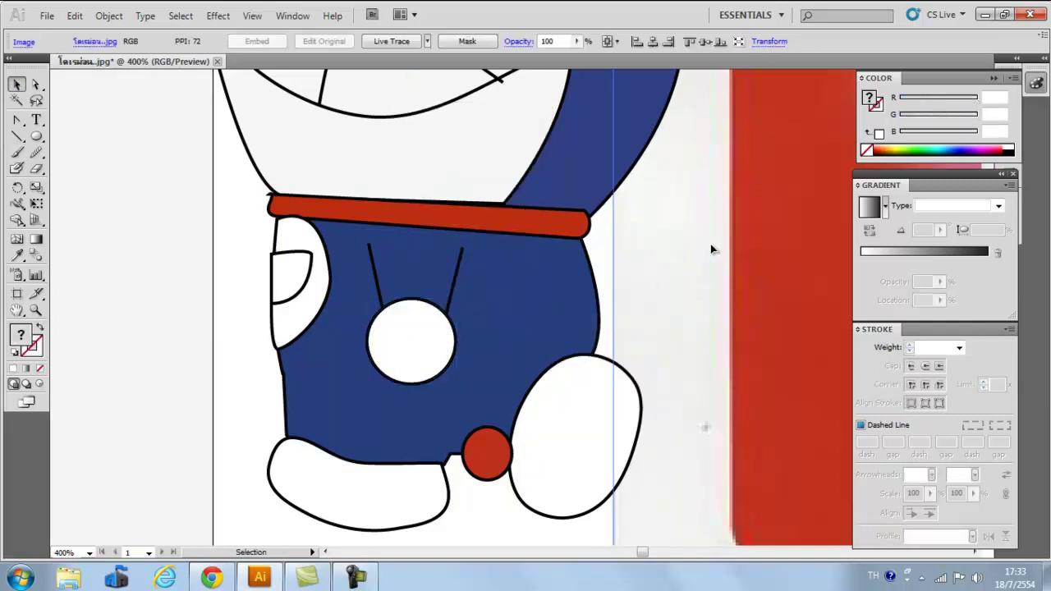
Give the ellipse near the reference's rear hand the traced foot's white fill and black stroke, and move it beside the traced head's lower edge.
{"action": "left_click_drag", "start_coordinate": [779, 285], "coordinate": [476, 380]}
{"action": "scroll", "coordinate": [689, 367], "scroll_direction": "down", "scroll_amount": 2}
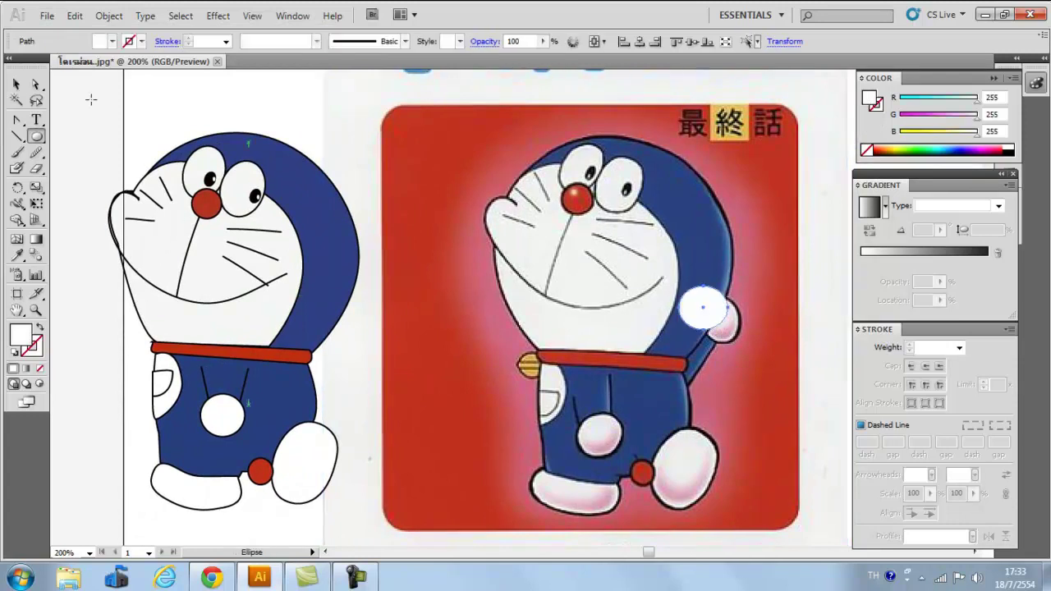
{"action": "left_click", "coordinate": [20, 260]}
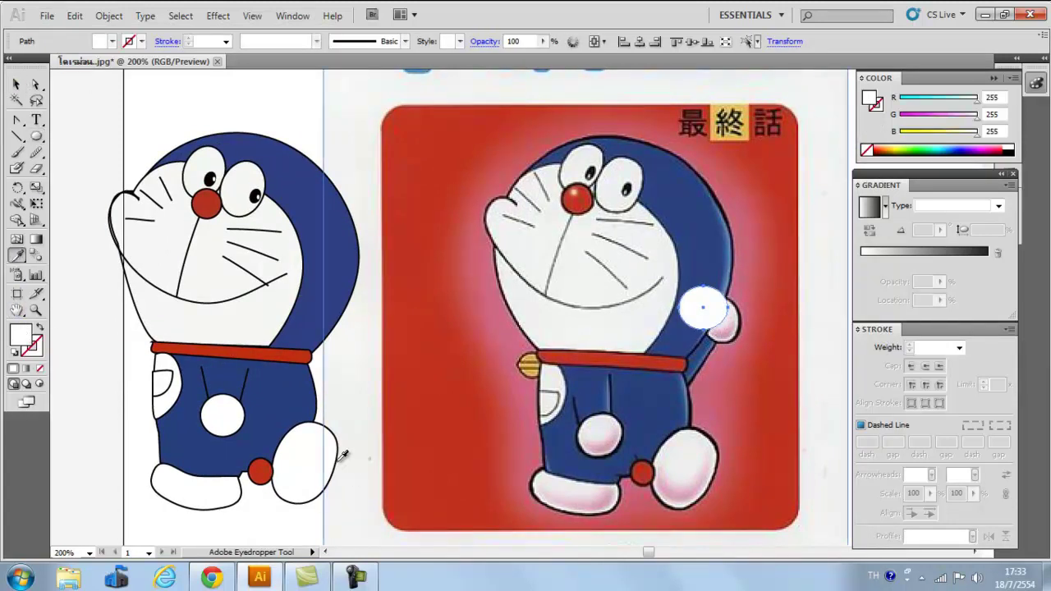
{"action": "left_click", "coordinate": [337, 457]}
{"action": "left_click", "coordinate": [17, 85]}
{"action": "left_click_drag", "start_coordinate": [709, 306], "coordinate": [353, 320]}
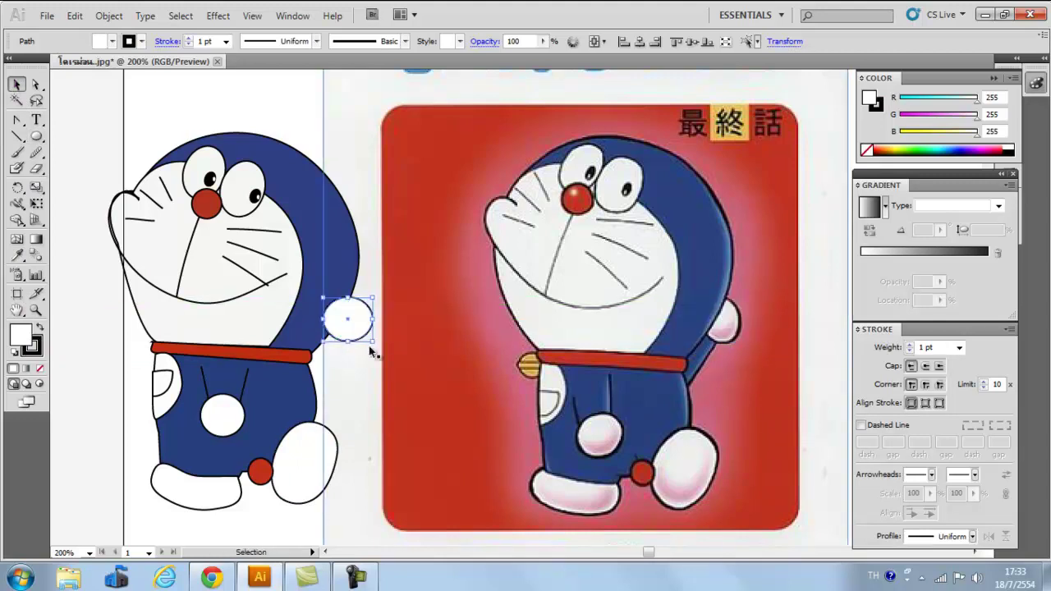
Draw a closed triangular arm shape over the reference's rear arm with the Pen tool.
{"action": "left_click_drag", "start_coordinate": [16, 119], "coordinate": [70, 117]}
{"action": "left_click", "coordinate": [720, 347]}
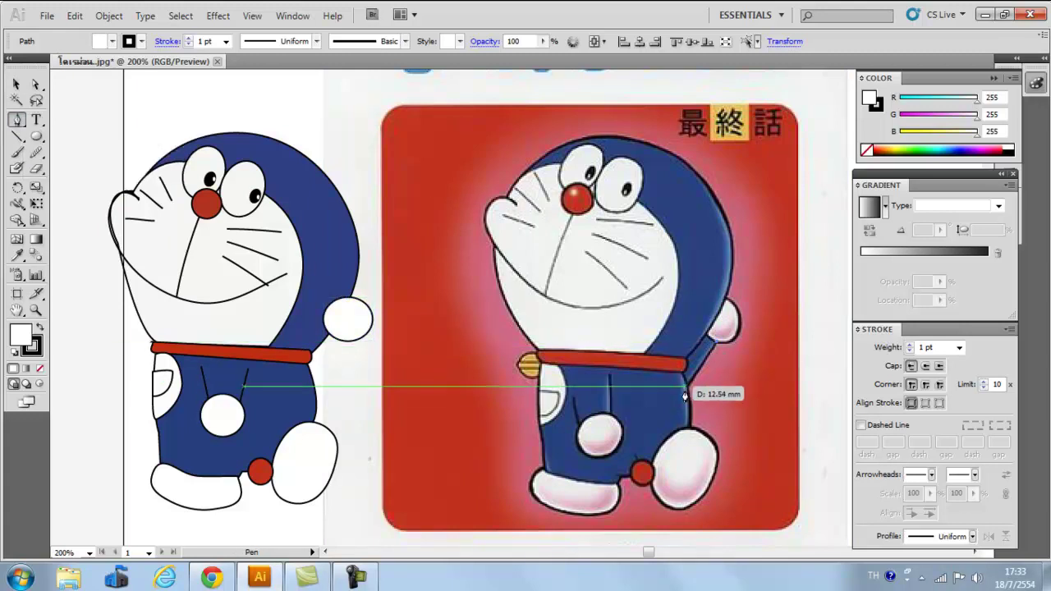
{"action": "left_click", "coordinate": [686, 392]}
{"action": "left_click", "coordinate": [697, 344]}
{"action": "left_click_drag", "start_coordinate": [696, 345], "coordinate": [709, 344]}
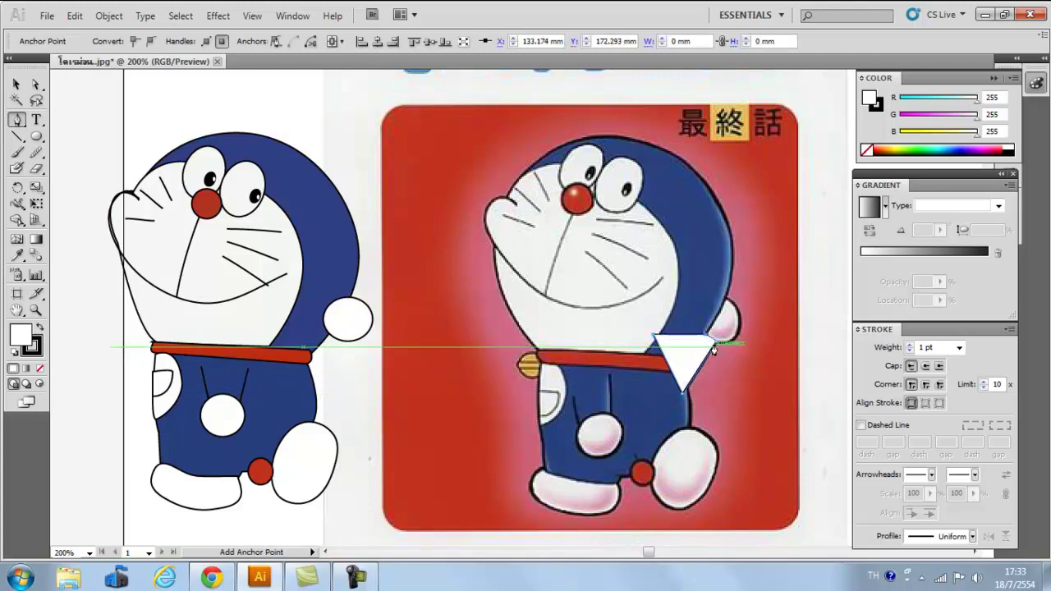
{"action": "left_click", "coordinate": [716, 342]}
Apply the traced body's blue fill and black stroke to the arm shape and move it between the traced body and rear hand.
{"action": "left_click", "coordinate": [17, 255]}
{"action": "left_click", "coordinate": [243, 218]}
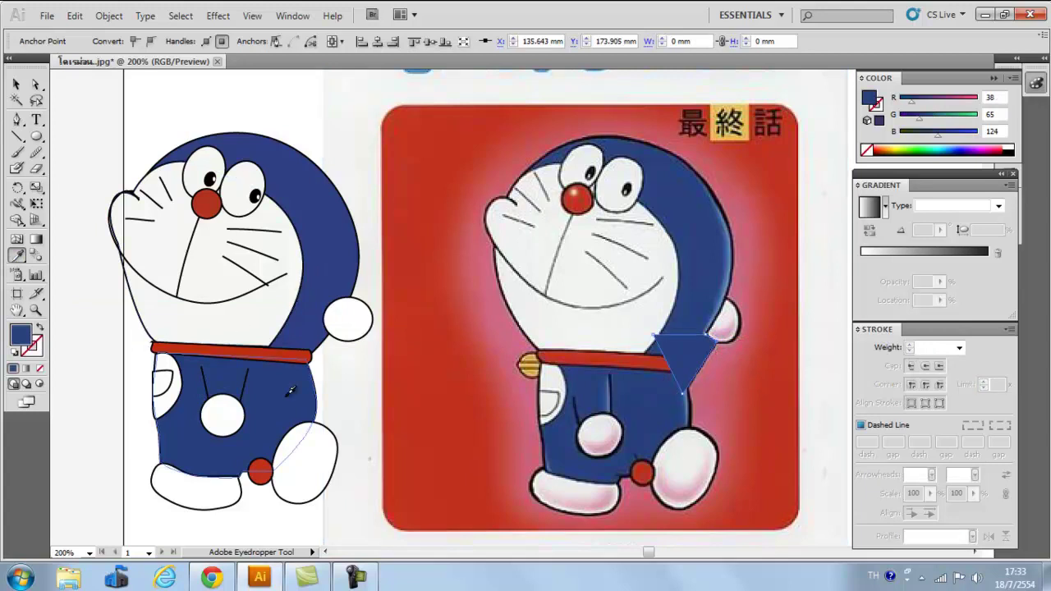
{"action": "left_click", "coordinate": [293, 386]}
{"action": "left_click", "coordinate": [16, 84]}
{"action": "left_click_drag", "start_coordinate": [711, 353], "coordinate": [336, 352]}
Move the reference image farther from the tracing and place the rear hand ellipse back at the end of the traced arm.
{"action": "left_click", "coordinate": [343, 336]}
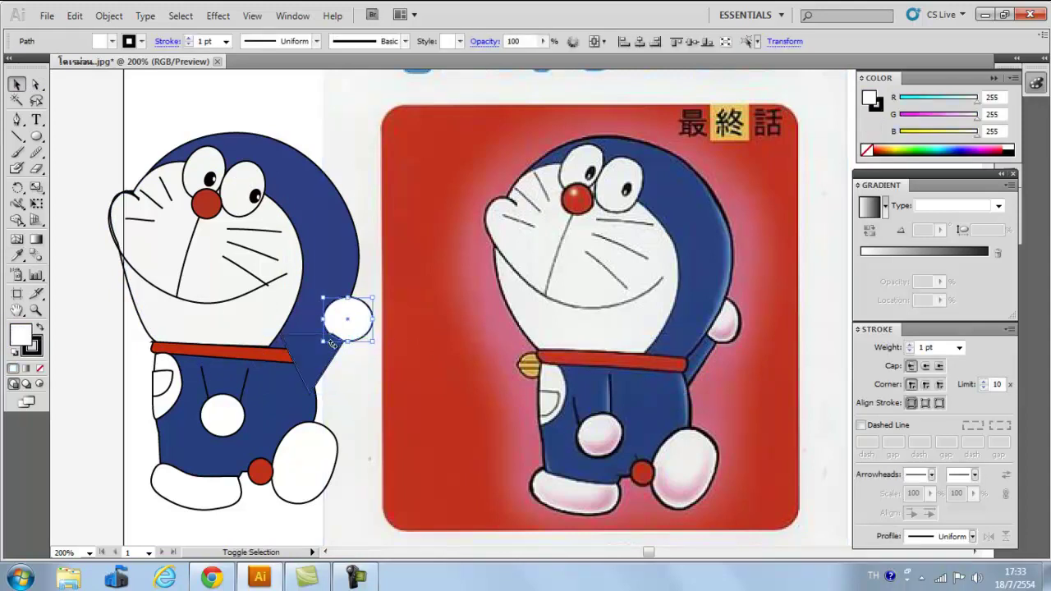
{"action": "left_click", "coordinate": [349, 382]}
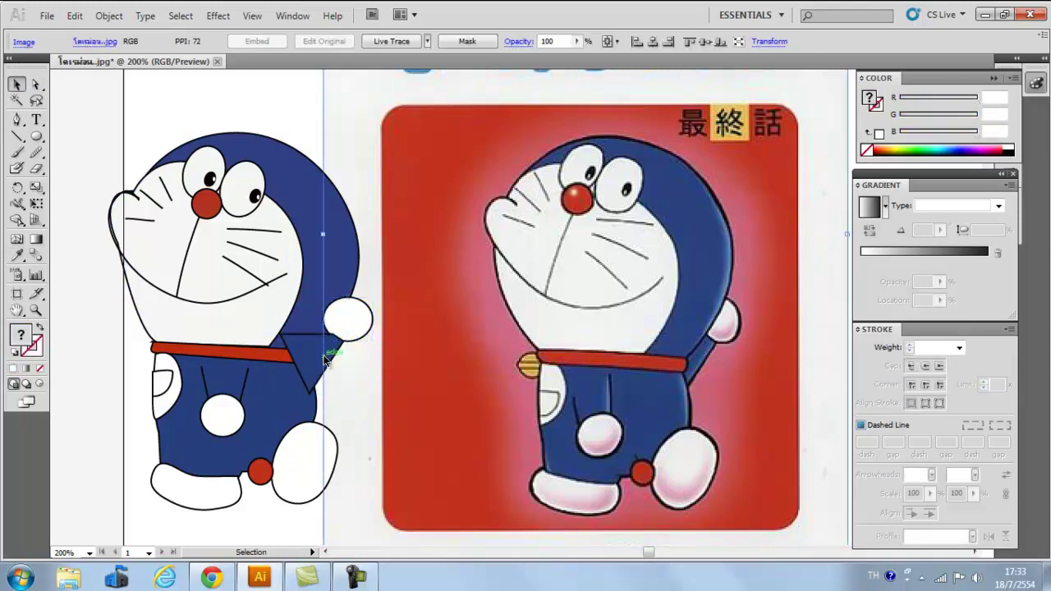
{"action": "left_click", "coordinate": [357, 326], "text": "shift"}
{"action": "left_click_drag", "start_coordinate": [318, 383], "coordinate": [411, 393]}
{"action": "left_click", "coordinate": [392, 352]}
{"action": "left_click_drag", "start_coordinate": [425, 320], "coordinate": [346, 321]}
Send the rear hand ellipse to the back, followed by the blue arm shape, so both sit behind the head and body.
{"action": "left_click", "coordinate": [394, 359]}
{"action": "left_click", "coordinate": [354, 325]}
{"action": "left_click", "coordinate": [310, 355], "text": "shift"}
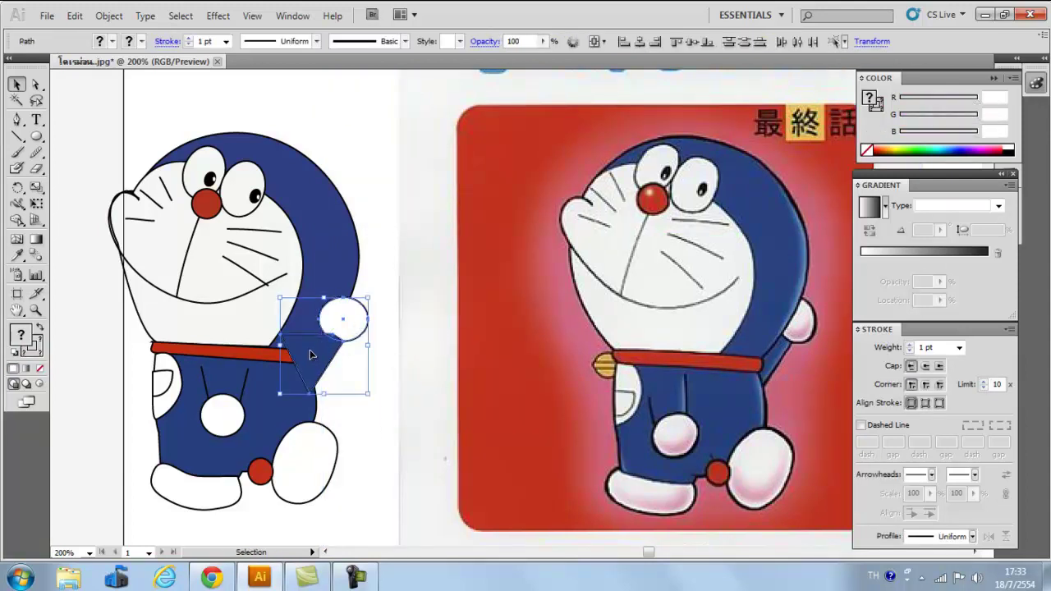
{"action": "left_click", "coordinate": [377, 328]}
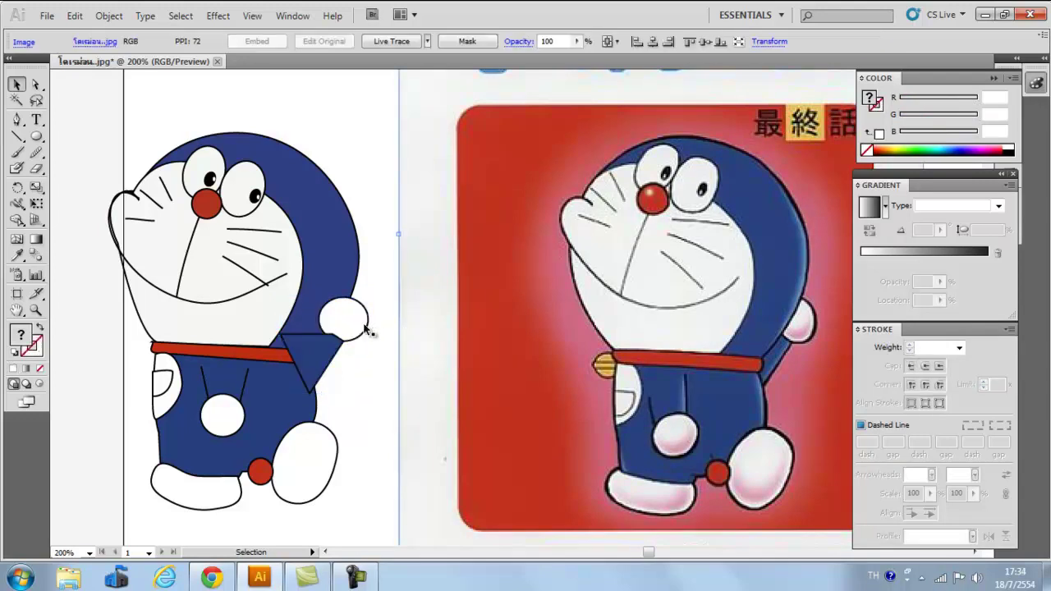
{"action": "left_click", "coordinate": [359, 327]}
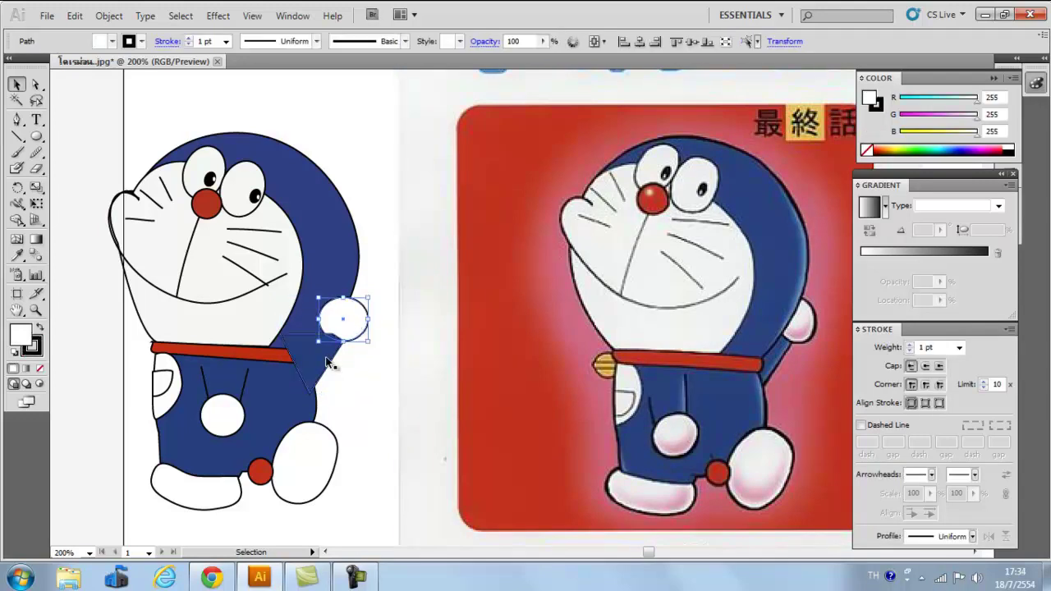
{"action": "right_click", "coordinate": [356, 326]}
{"action": "mouse_move", "coordinate": [441, 304]}
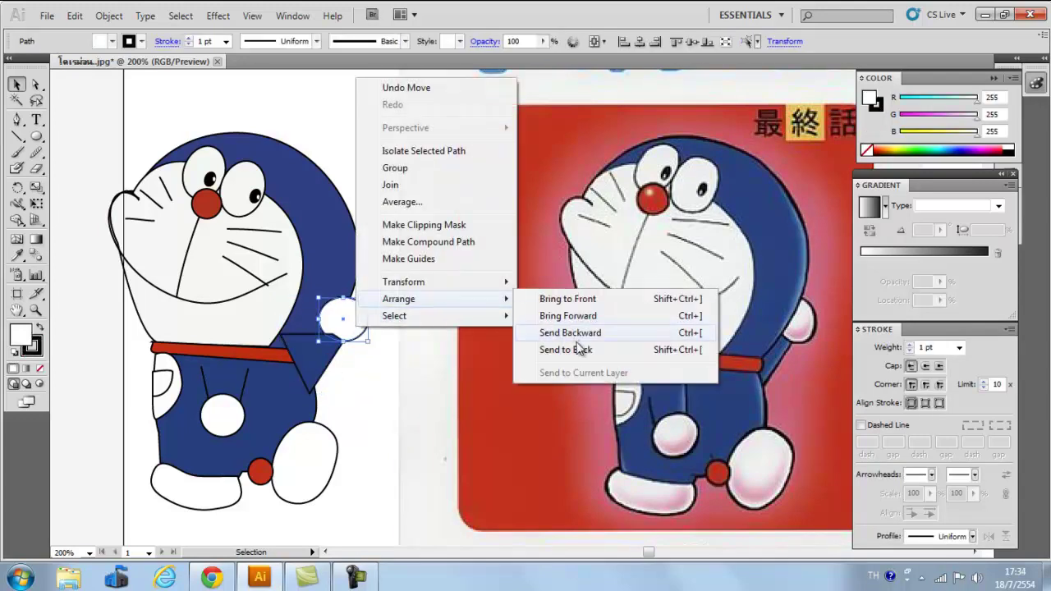
{"action": "left_click", "coordinate": [579, 349]}
{"action": "right_click", "coordinate": [326, 360]}
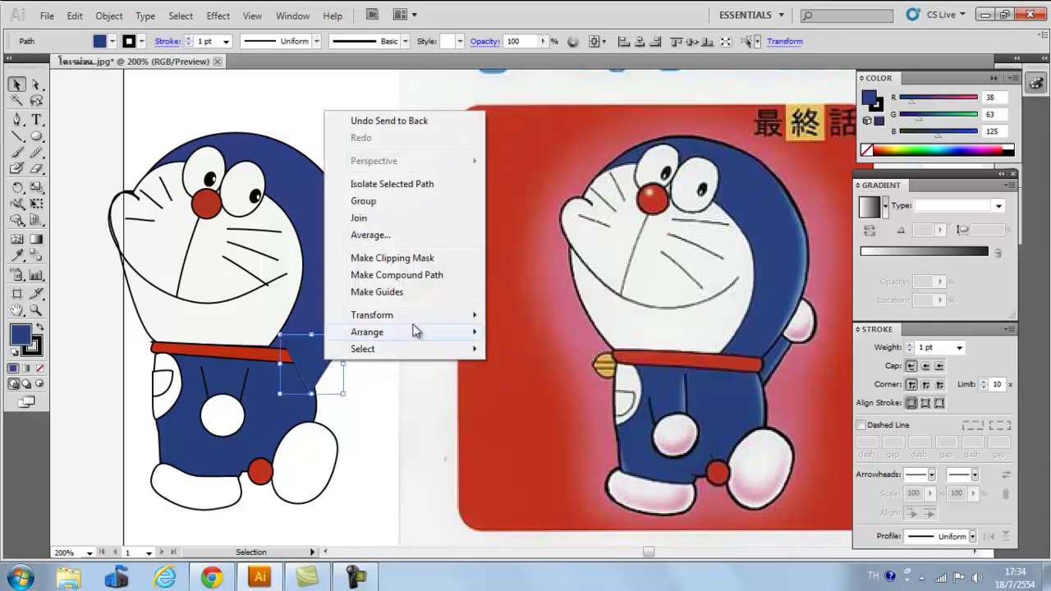
{"action": "mouse_move", "coordinate": [414, 331]}
{"action": "left_click", "coordinate": [533, 380]}
{"action": "left_click", "coordinate": [463, 395]}
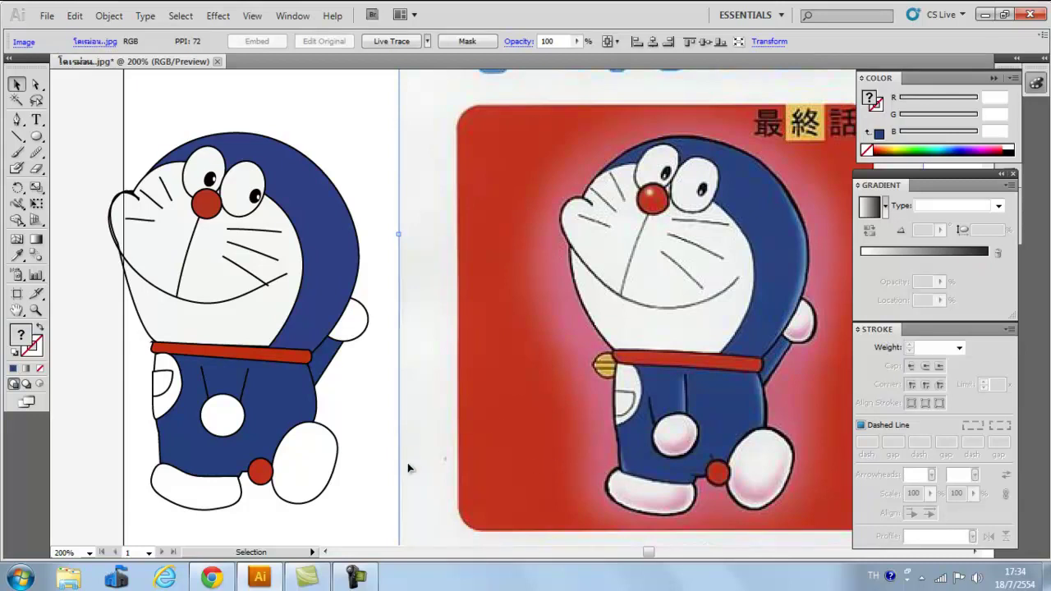
Draw a short Pencil line above the red tail ball and give it a black stroke, hex 000000.
{"action": "left_click_drag", "start_coordinate": [36, 151], "coordinate": [54, 154]}
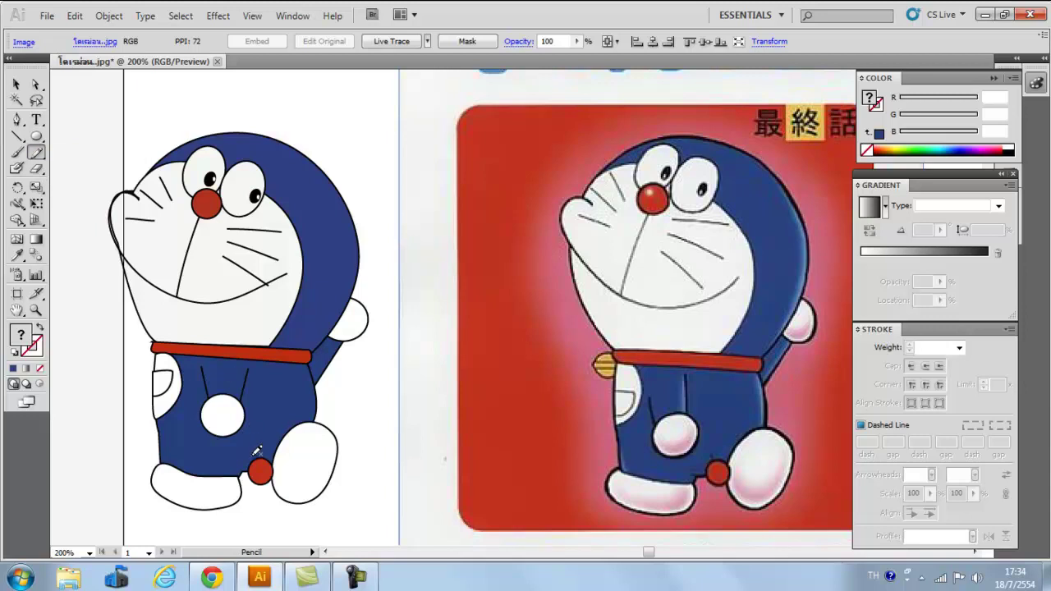
{"action": "left_click_drag", "start_coordinate": [259, 454], "coordinate": [251, 458]}
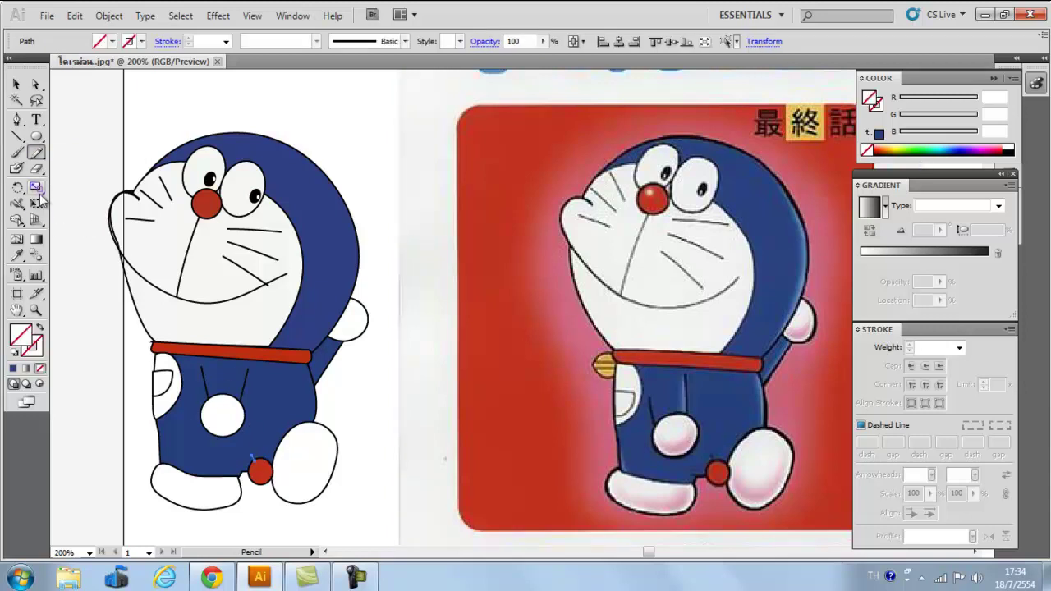
{"action": "double_click", "coordinate": [33, 349]}
{"action": "left_click_drag", "start_coordinate": [485, 363], "coordinate": [530, 386]}
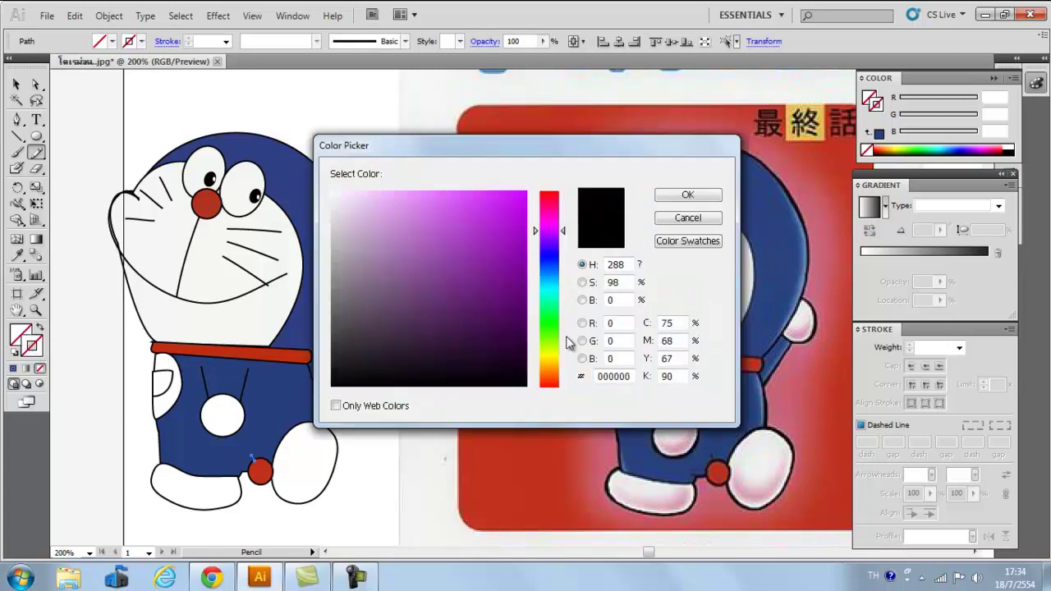
{"action": "left_click", "coordinate": [686, 198]}
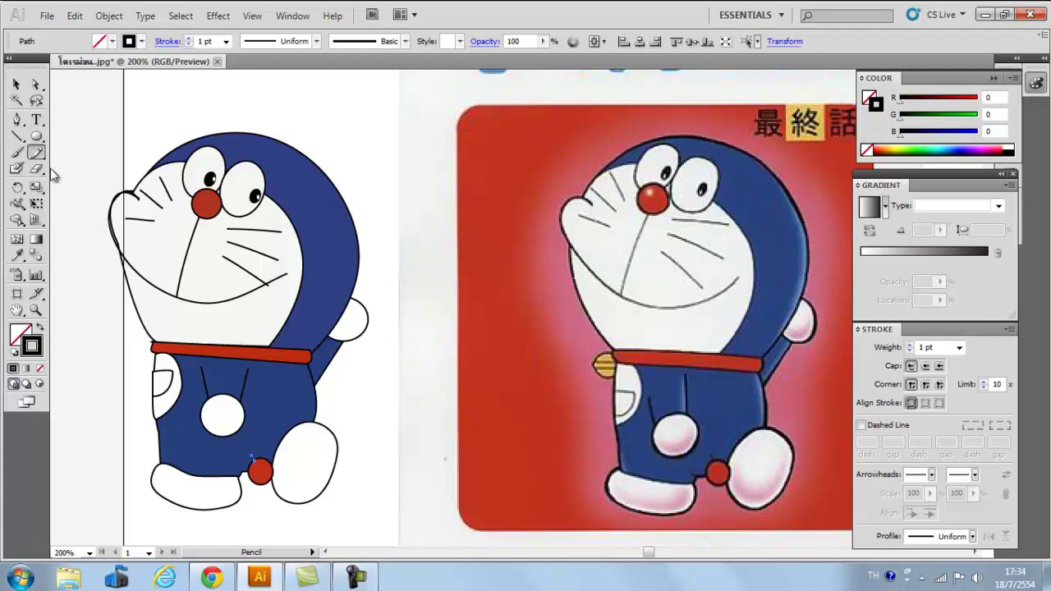
Smooth the short line above the tail with the Smooth tool and bring the red tail ball to the front.
{"action": "scroll", "coordinate": [91, 211], "scroll_direction": "up", "scroll_amount": 3}
{"action": "left_click_drag", "start_coordinate": [329, 411], "coordinate": [151, 126]}
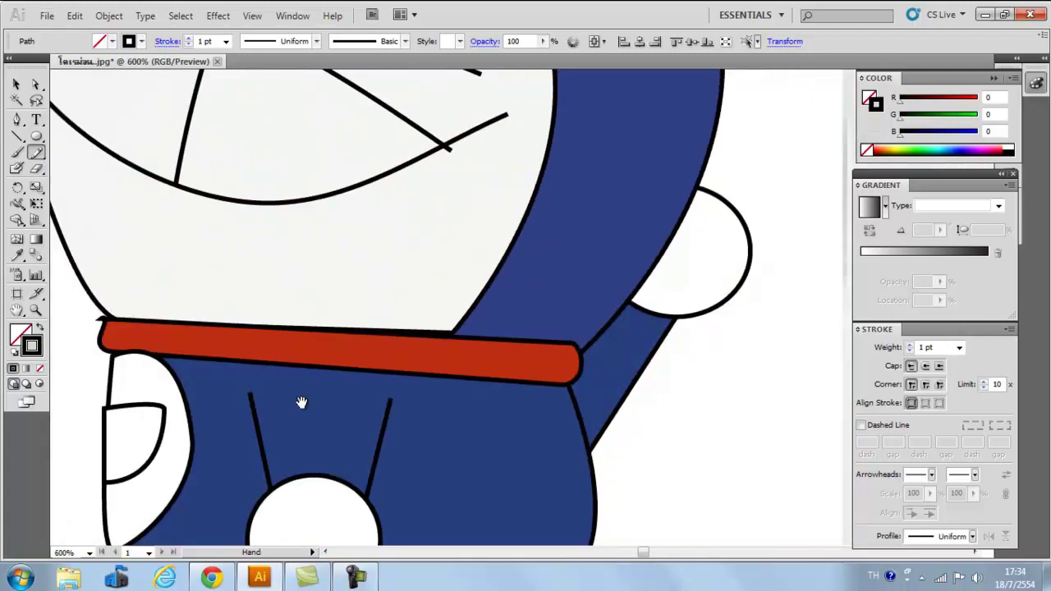
{"action": "left_click_drag", "start_coordinate": [301, 402], "coordinate": [282, 149]}
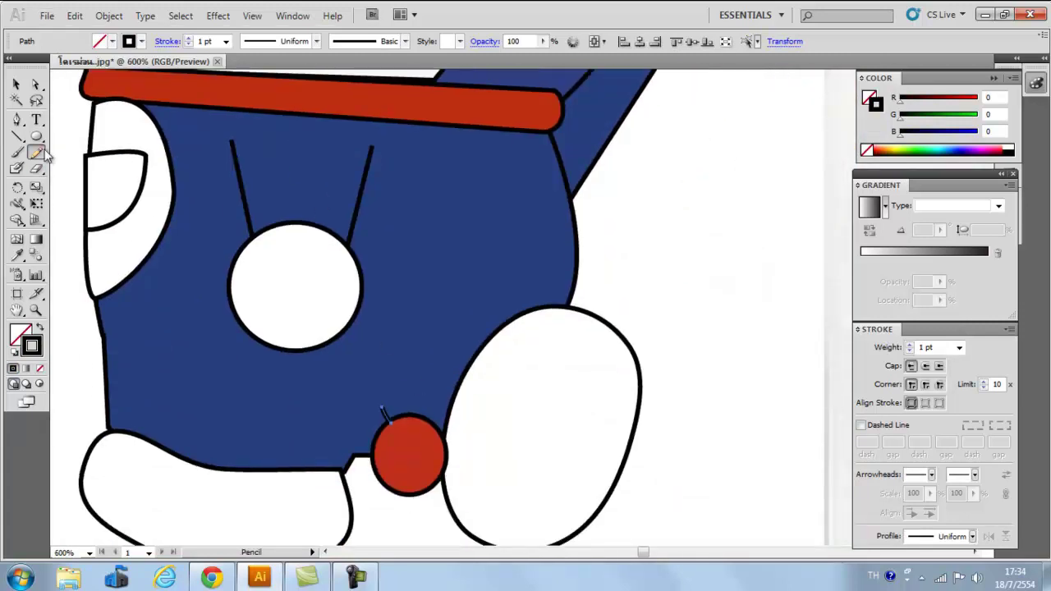
{"action": "left_click_drag", "start_coordinate": [38, 153], "coordinate": [86, 169]}
{"action": "left_click", "coordinate": [16, 84]}
{"action": "right_click", "coordinate": [416, 452]}
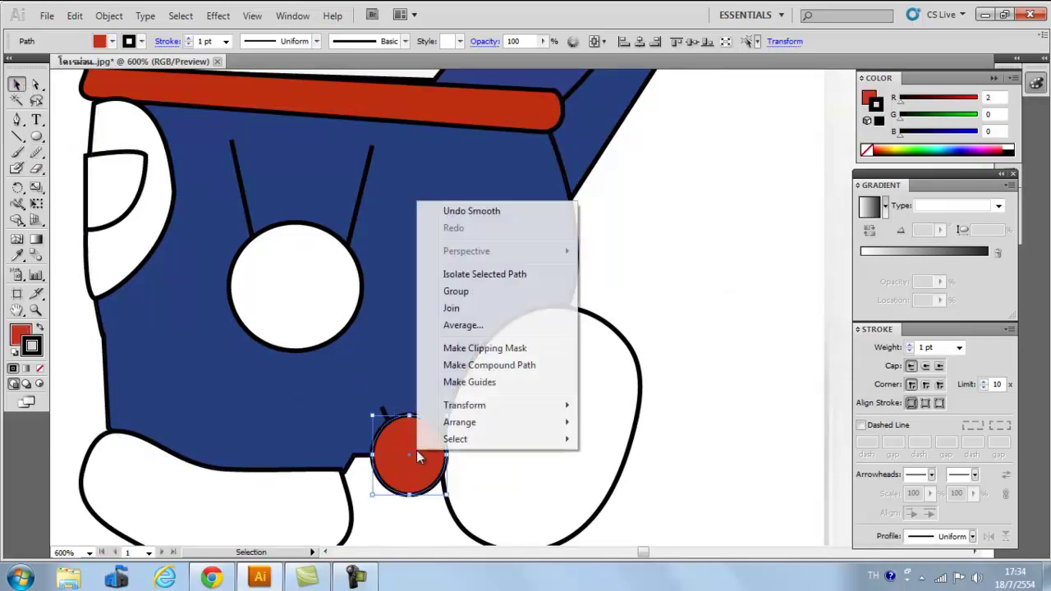
{"action": "left_click", "coordinate": [753, 345]}
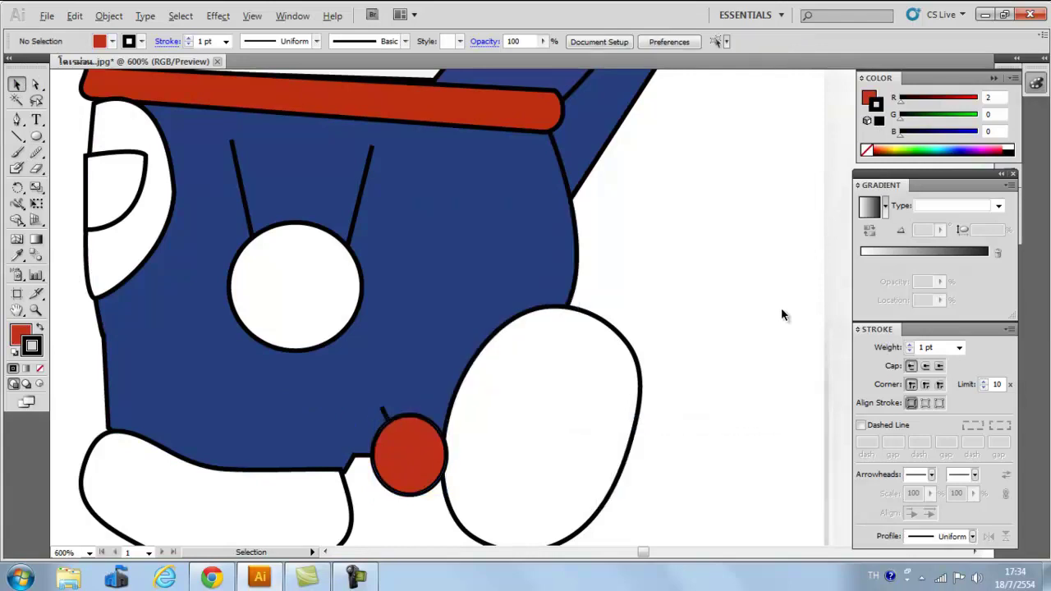
Draw an ellipse over the bell in the reference image, reshape it into a circle and place it just clear of the bell.
{"action": "key", "text": "ctrl+minus"}
{"action": "key", "text": "ctrl+minus"}
{"action": "key", "text": "ctrl+minus"}
{"action": "left_click_drag", "start_coordinate": [785, 299], "coordinate": [592, 391]}
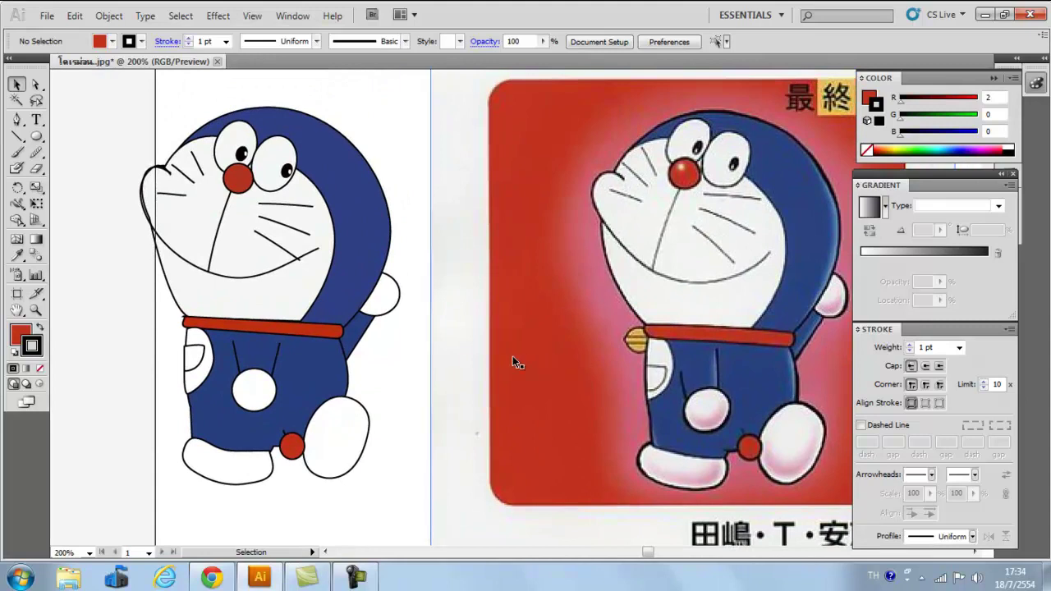
{"action": "left_click_drag", "start_coordinate": [562, 311], "coordinate": [422, 297]}
{"action": "left_click_drag", "start_coordinate": [270, 336], "coordinate": [520, 301]}
{"action": "left_click", "coordinate": [36, 136]}
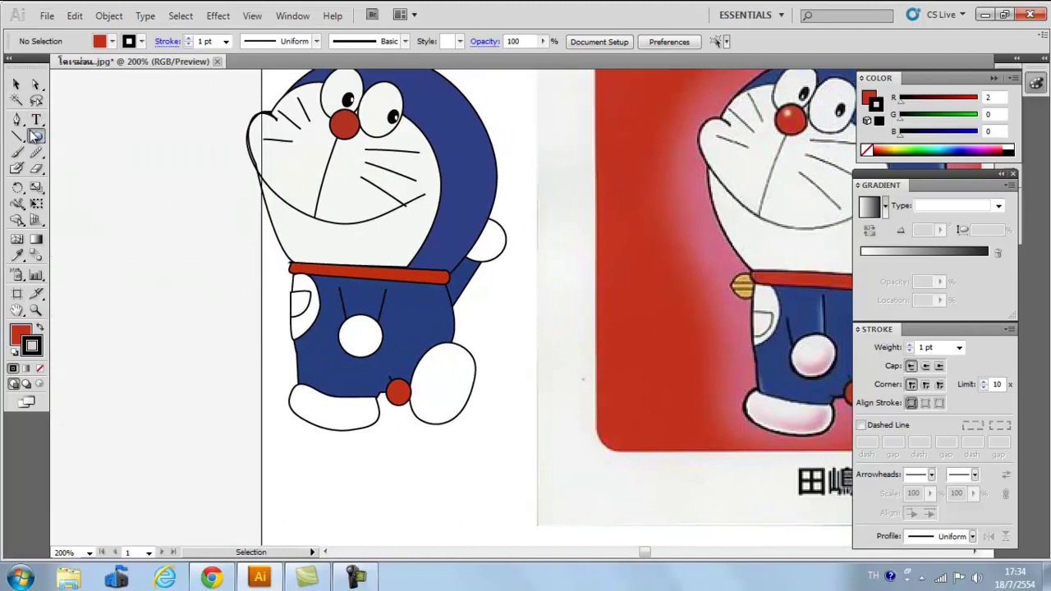
{"action": "mouse_move", "coordinate": [727, 268]}
{"action": "left_mouse_down"}
{"action": "mouse_move", "coordinate": [753, 296]}
{"action": "mouse_move", "coordinate": [672, 320]}
{"action": "left_mouse_up"}
{"action": "left_click", "coordinate": [15, 84]}
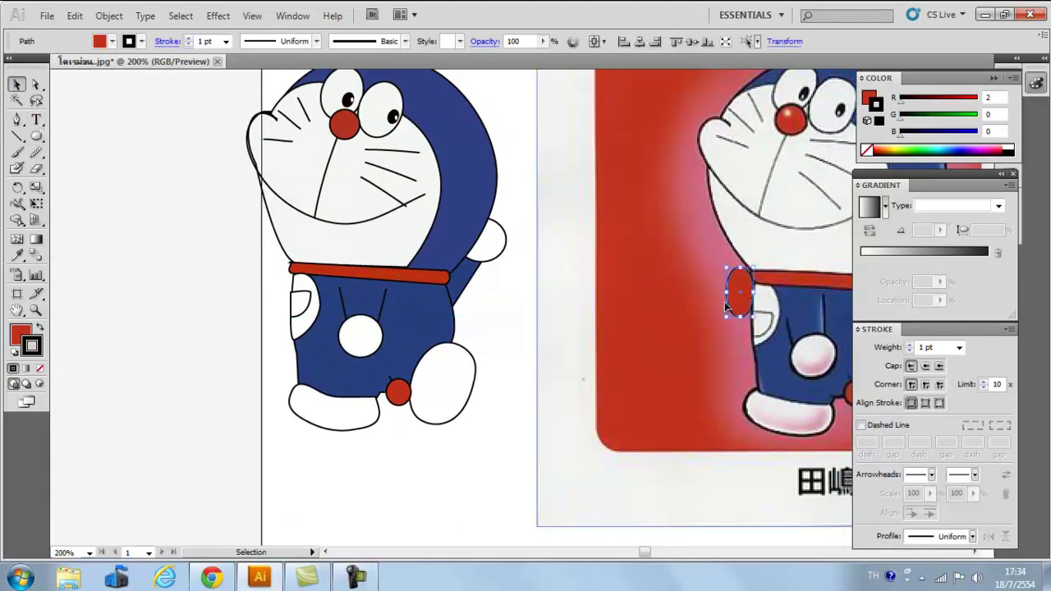
{"action": "key", "text": "a"}
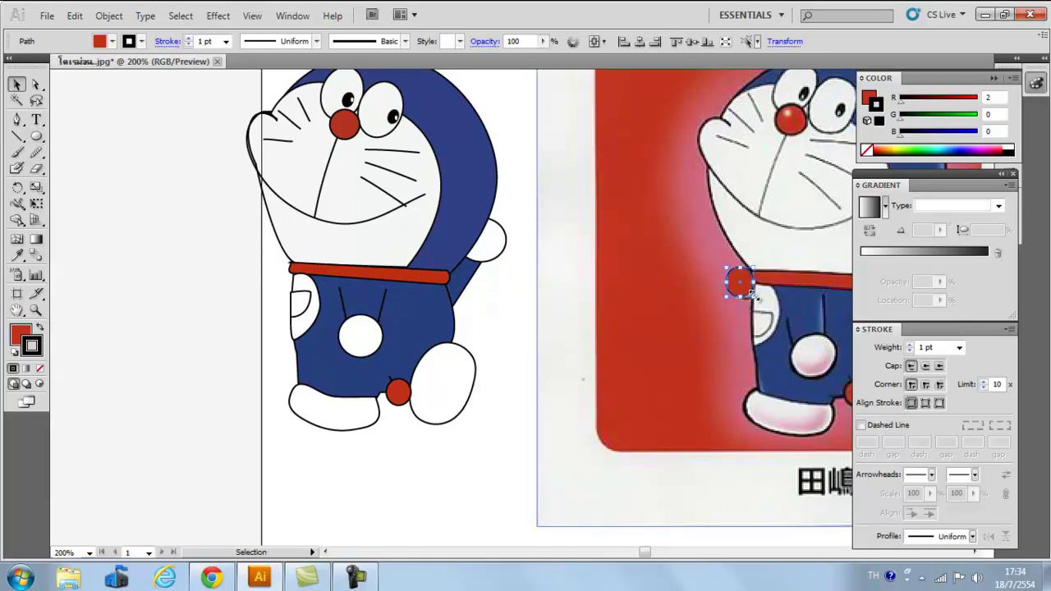
{"action": "left_click_drag", "start_coordinate": [750, 293], "coordinate": [723, 317]}
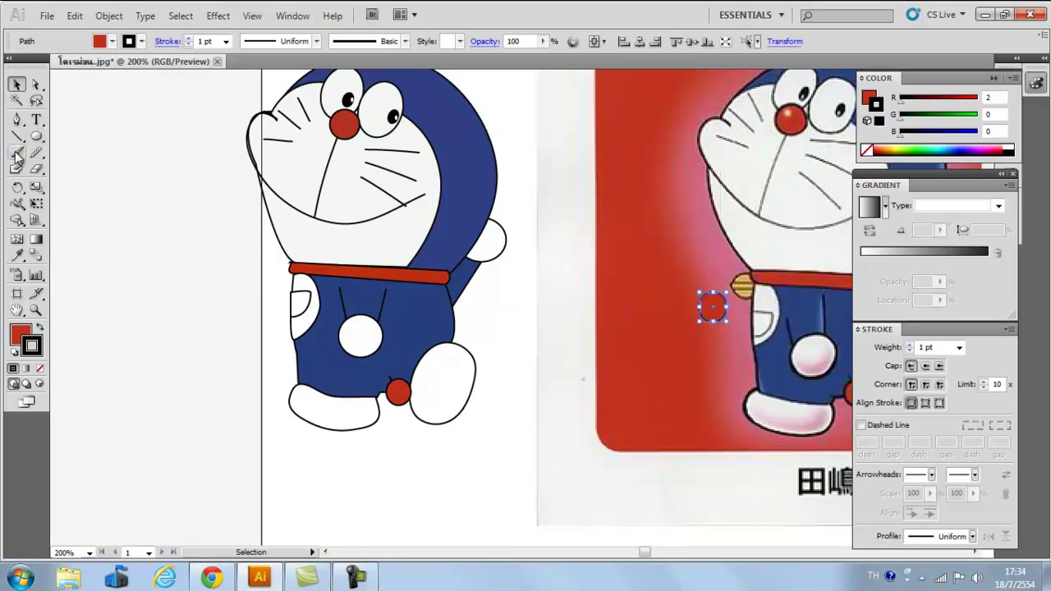
Sample the reference bell's colour onto the circle with the Eyedropper and set its fill to yellow, hex FFFF00.
{"action": "left_click", "coordinate": [17, 254]}
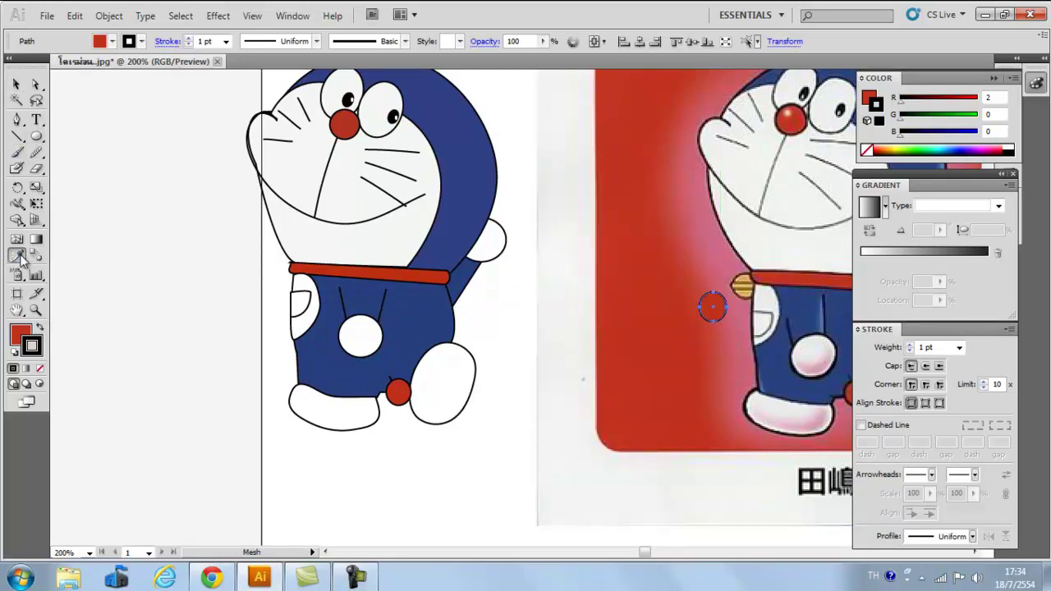
{"action": "left_click", "coordinate": [744, 284]}
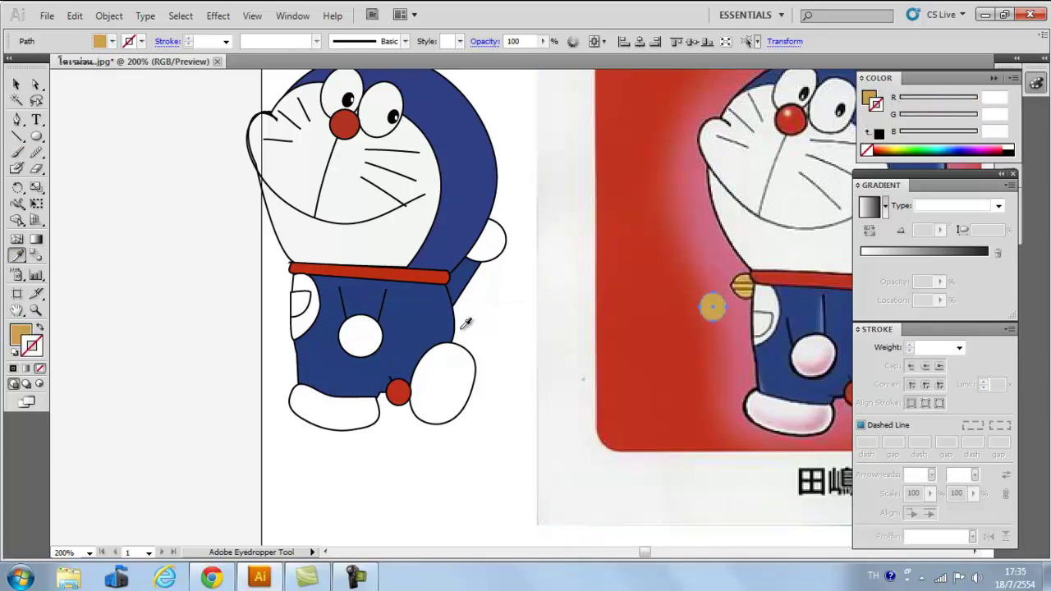
{"action": "double_click", "coordinate": [23, 335]}
{"action": "left_click_drag", "start_coordinate": [519, 267], "coordinate": [528, 287]}
{"action": "left_click", "coordinate": [552, 356]}
{"action": "left_click_drag", "start_coordinate": [500, 231], "coordinate": [534, 189]}
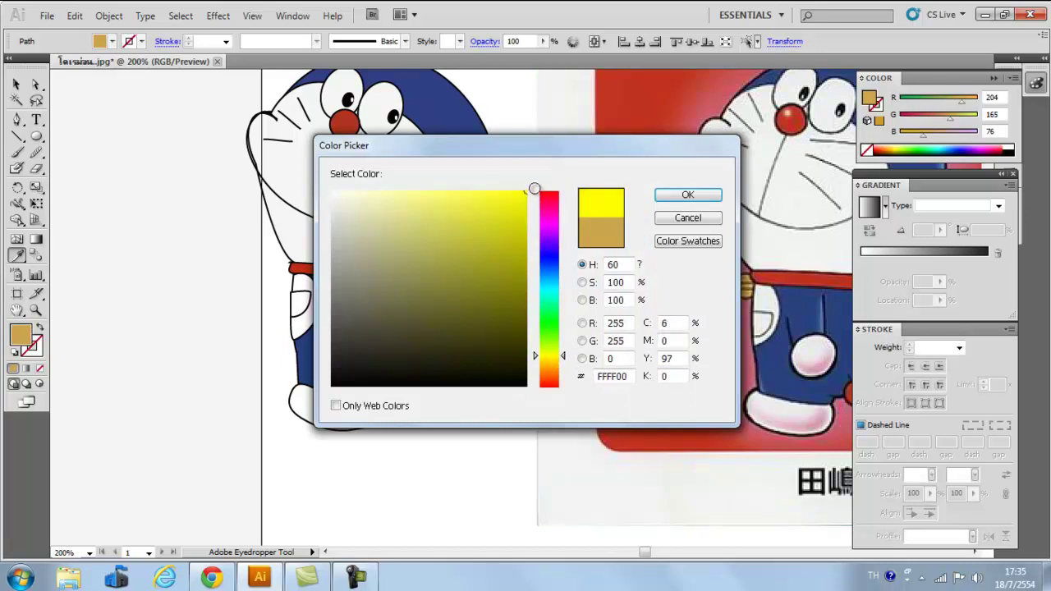
{"action": "left_click", "coordinate": [688, 196]}
{"action": "left_click", "coordinate": [585, 268]}
{"action": "key", "text": "ctrl+z"}
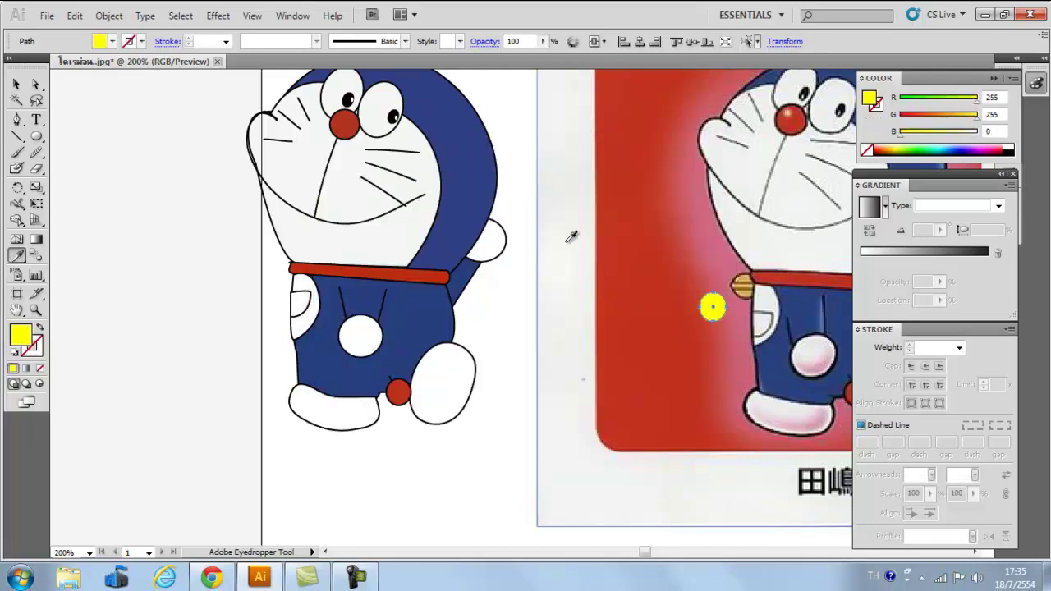
Move the yellow circle to the front end of the traced collar and give it a black stroke, hex 000000.
{"action": "key", "text": "v"}
{"action": "left_click_drag", "start_coordinate": [735, 319], "coordinate": [309, 286]}
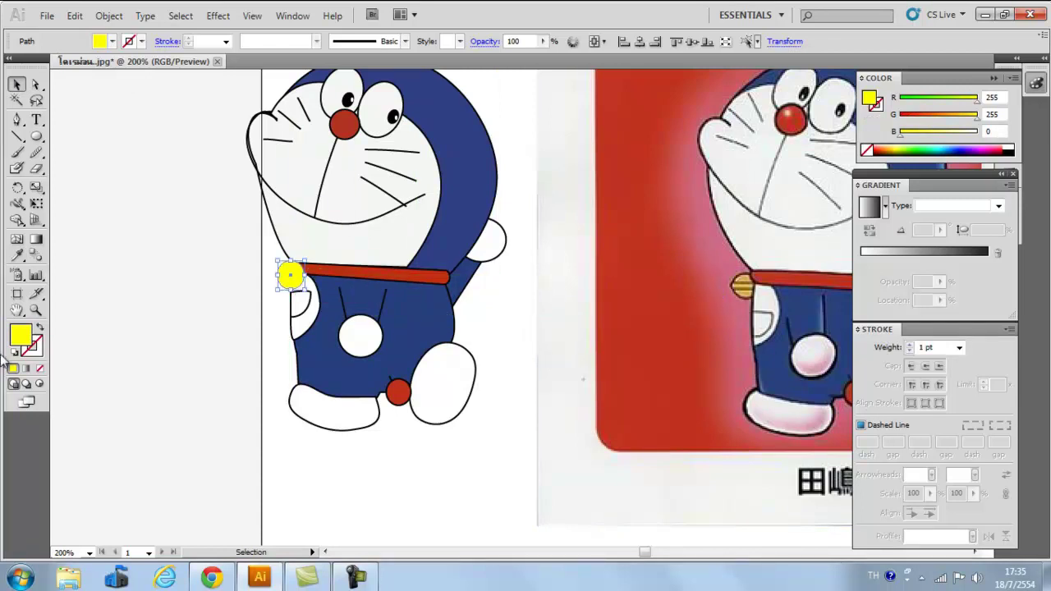
{"action": "double_click", "coordinate": [41, 346]}
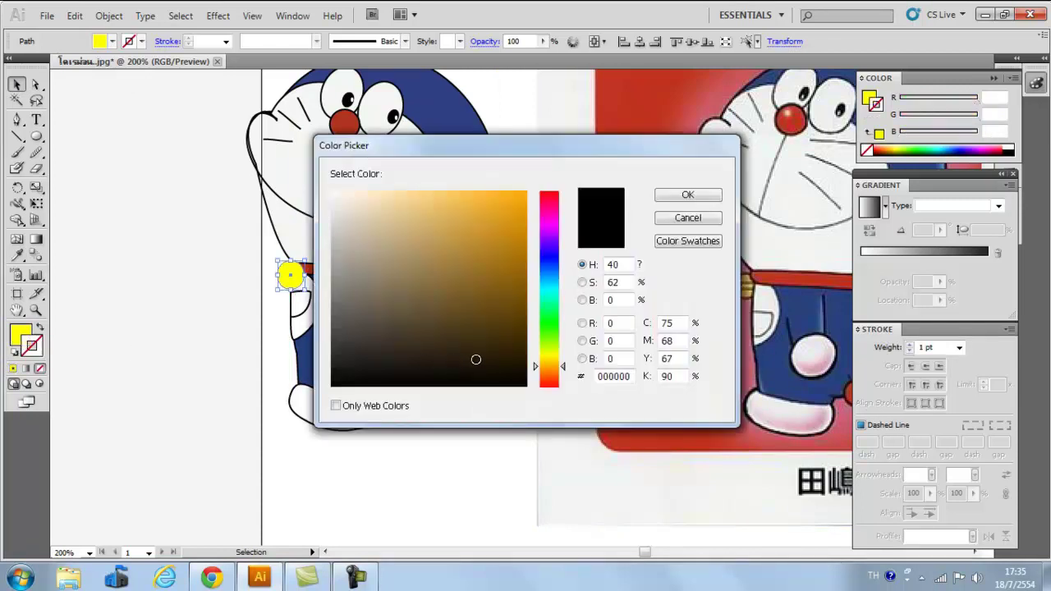
{"action": "left_click", "coordinate": [706, 197]}
{"action": "left_click", "coordinate": [544, 375]}
Send the yellow bell circle to the back so it sits behind the red collar.
{"action": "right_click", "coordinate": [294, 278]}
{"action": "mouse_move", "coordinate": [427, 493]}
{"action": "left_click", "coordinate": [570, 543]}
{"action": "left_click", "coordinate": [565, 411]}
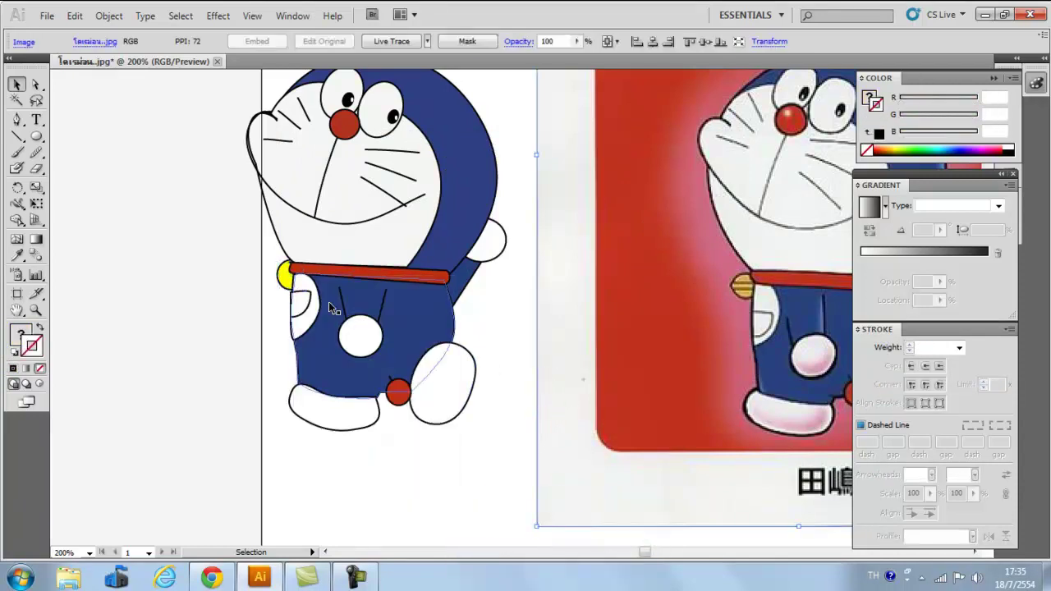
Draw a thin yellow rounded rectangle with a black outline as a band across the middle of the bell.
{"action": "left_click", "coordinate": [286, 279]}
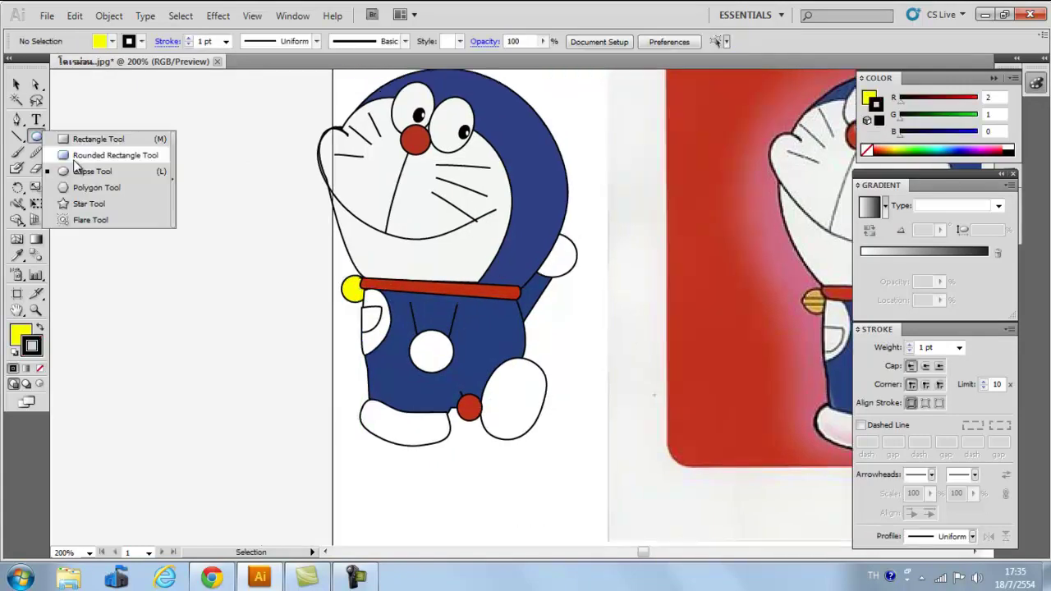
{"action": "left_click", "coordinate": [80, 156]}
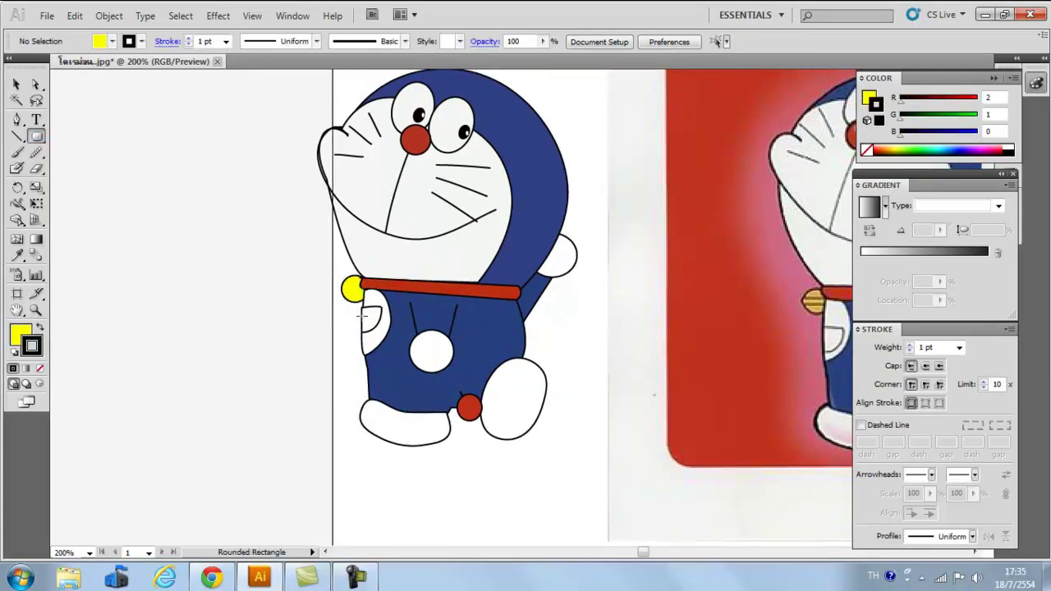
{"action": "left_click_drag", "start_coordinate": [341, 285], "coordinate": [366, 300]}
{"action": "key", "text": "v"}
{"action": "scroll", "coordinate": [374, 289], "scroll_direction": "up", "scroll_amount": 2}
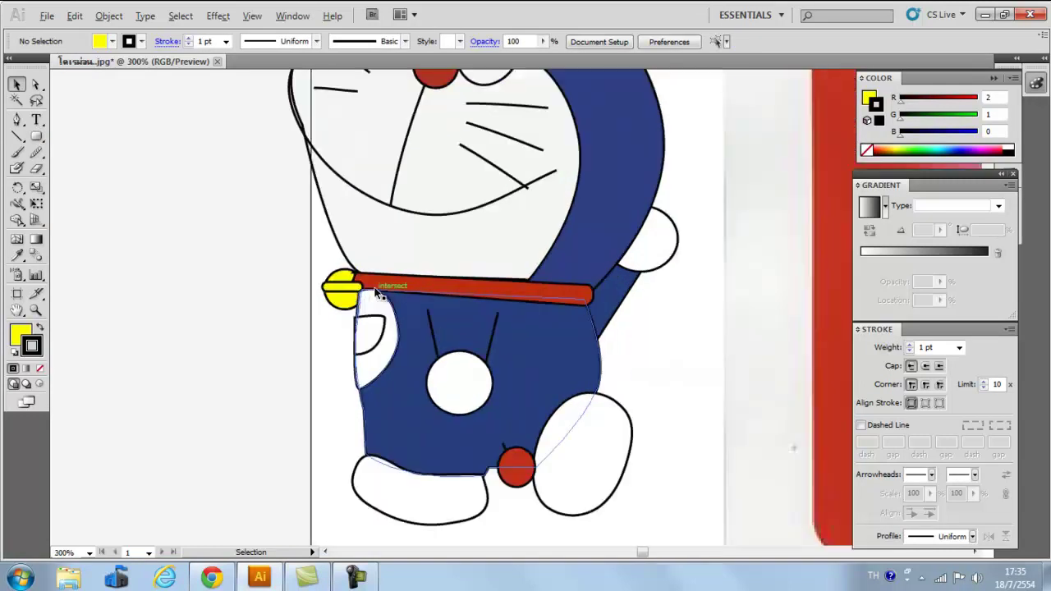
Bring the red collar to the front so it overlaps the end of the bell's band.
{"action": "right_click", "coordinate": [376, 289]}
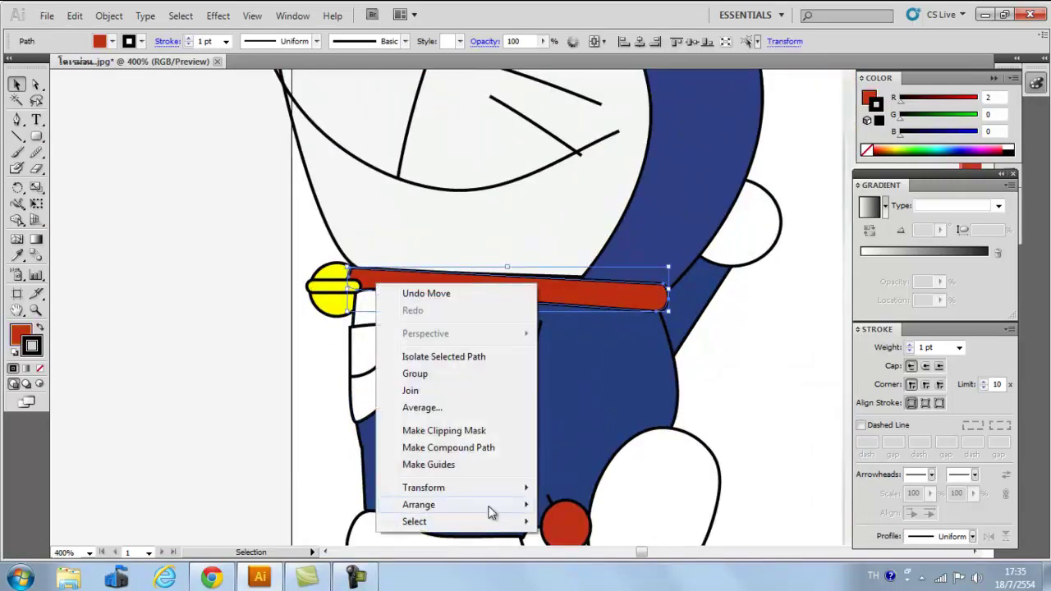
{"action": "mouse_move", "coordinate": [490, 506]}
{"action": "left_click", "coordinate": [561, 498]}
{"action": "left_click", "coordinate": [269, 351]}
{"action": "left_click", "coordinate": [356, 275]}
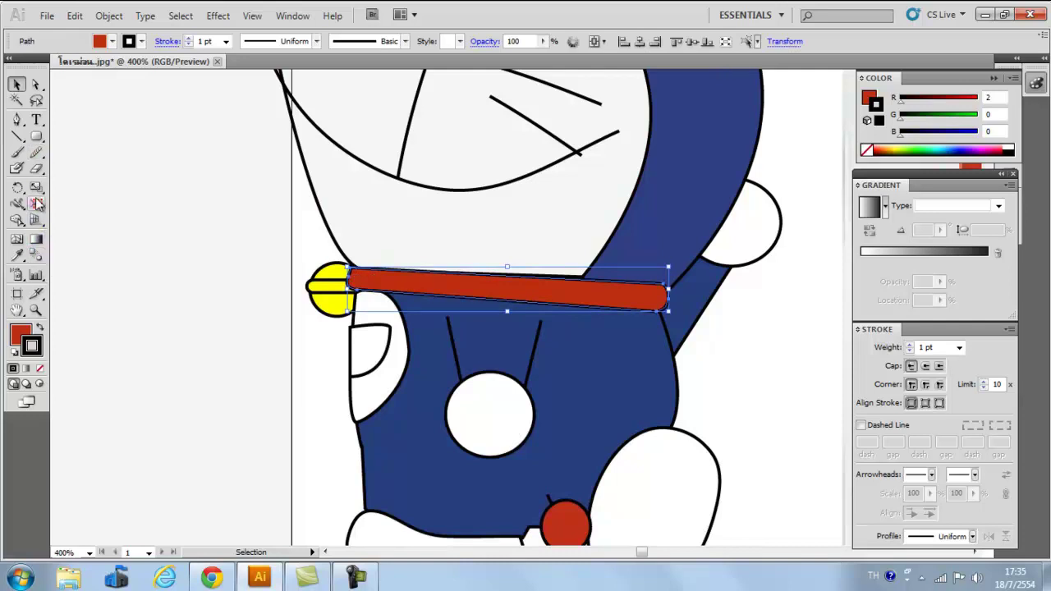
{"action": "left_click", "coordinate": [35, 168]}
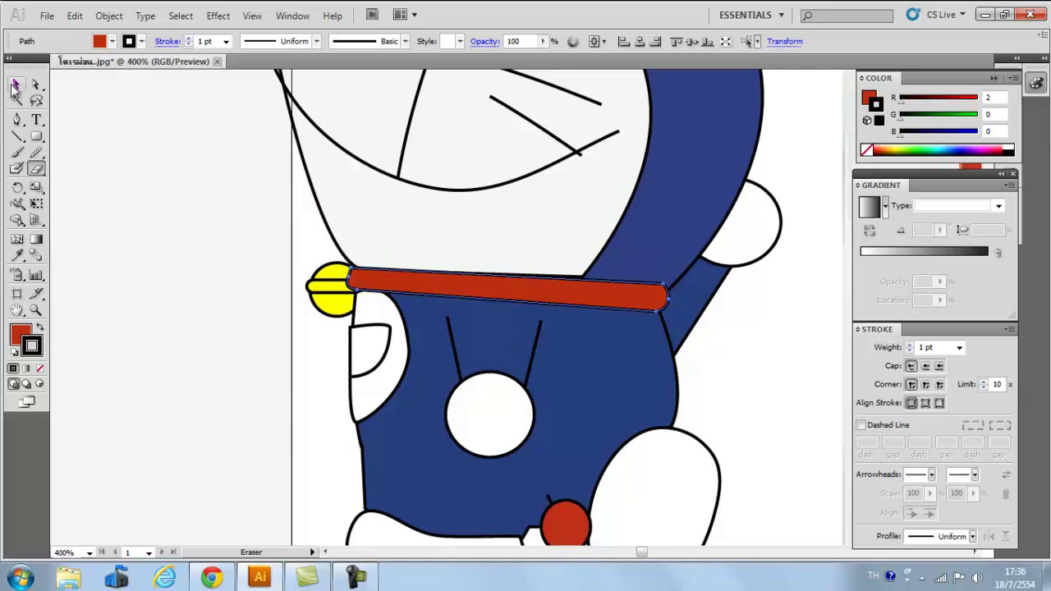
{"action": "left_click", "coordinate": [16, 85]}
{"action": "left_click", "coordinate": [197, 237]}
Move the reference image farther away from the finished tracing.
{"action": "left_click_drag", "start_coordinate": [563, 352], "coordinate": [255, 290]}
{"action": "left_click_drag", "start_coordinate": [454, 316], "coordinate": [369, 433]}
{"action": "scroll", "coordinate": [404, 374], "scroll_direction": "down", "scroll_amount": 3}
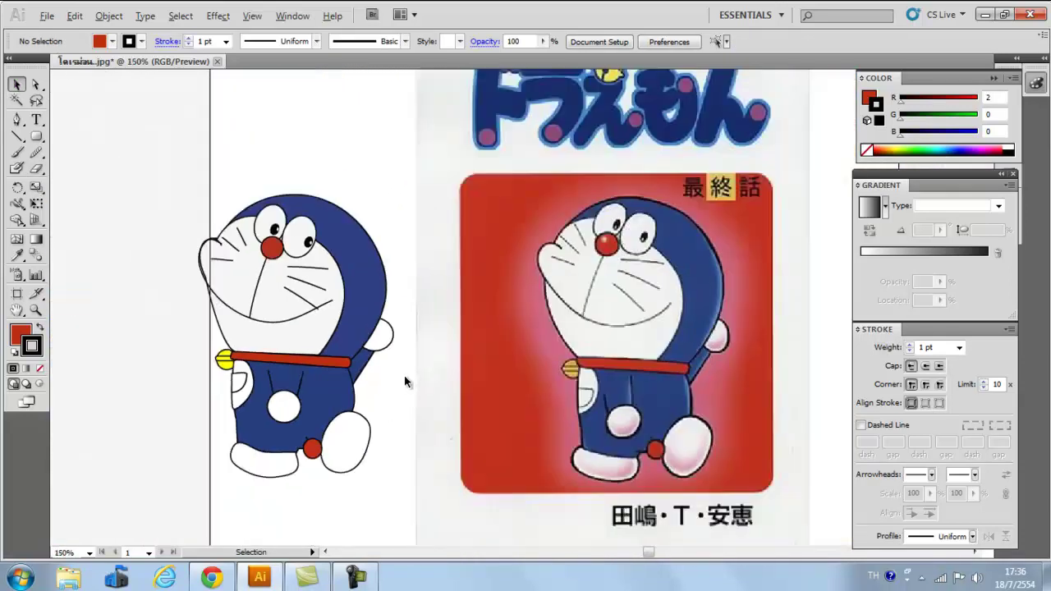
{"action": "mouse_move", "coordinate": [430, 447]}
{"action": "left_mouse_down"}
{"action": "mouse_move", "coordinate": [468, 417]}
{"action": "mouse_move", "coordinate": [513, 405]}
{"action": "left_mouse_up"}
{"action": "mouse_move", "coordinate": [245, 175]}
{"action": "left_mouse_down"}
{"action": "mouse_move", "coordinate": [451, 464]}
{"action": "mouse_move", "coordinate": [476, 460]}
{"action": "left_mouse_up"}
{"action": "mouse_move", "coordinate": [616, 378]}
{"action": "left_mouse_down"}
{"action": "mouse_move", "coordinate": [577, 367]}
{"action": "mouse_move", "coordinate": [738, 346]}
{"action": "left_mouse_up"}
{"action": "left_click_drag", "start_coordinate": [206, 146], "coordinate": [126, 129]}
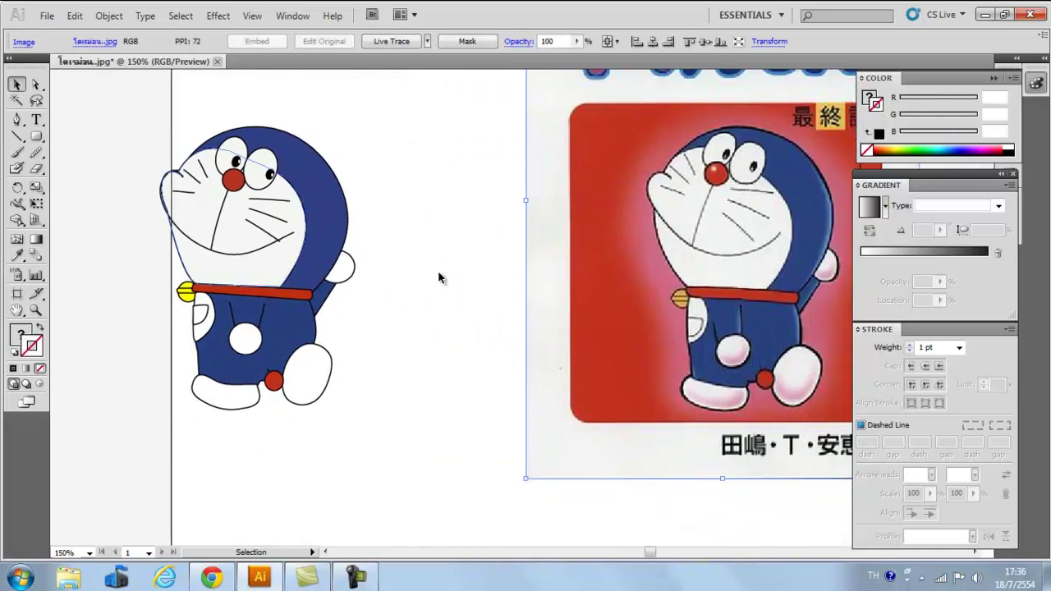
Select the whole traced character and scale it up to nearly the height of the artboard beside the reference image.
{"action": "scroll", "coordinate": [514, 294], "scroll_direction": "down", "scroll_amount": 2}
{"action": "left_click_drag", "start_coordinate": [381, 264], "coordinate": [414, 265]}
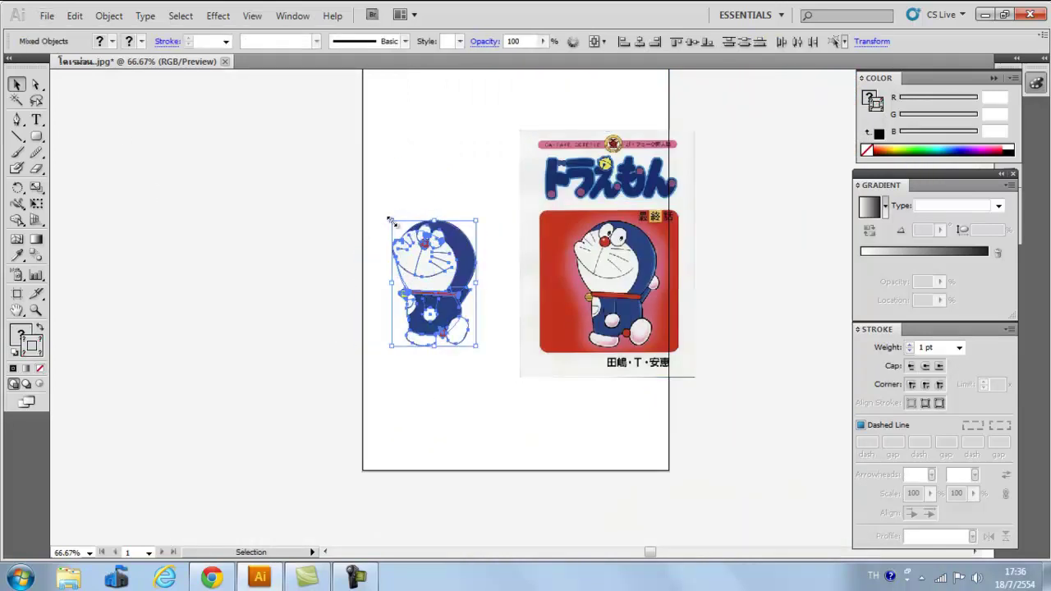
{"action": "left_click_drag", "start_coordinate": [391, 220], "coordinate": [206, 75]}
{"action": "left_click_drag", "start_coordinate": [399, 245], "coordinate": [412, 322]}
{"action": "left_click", "coordinate": [530, 199]}
{"action": "key", "text": "space"}
{"action": "left_click_drag", "start_coordinate": [483, 412], "coordinate": [458, 336]}
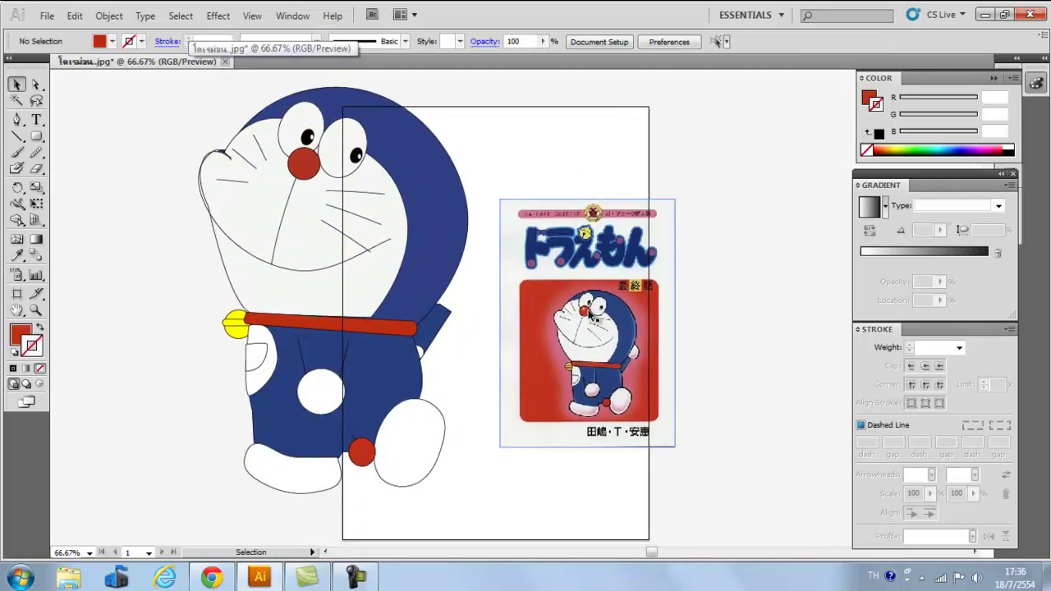
Scale the reference image up proportionally for comparison with the enlarged tracing.
{"action": "left_click", "coordinate": [579, 277]}
{"action": "left_click", "coordinate": [499, 197]}
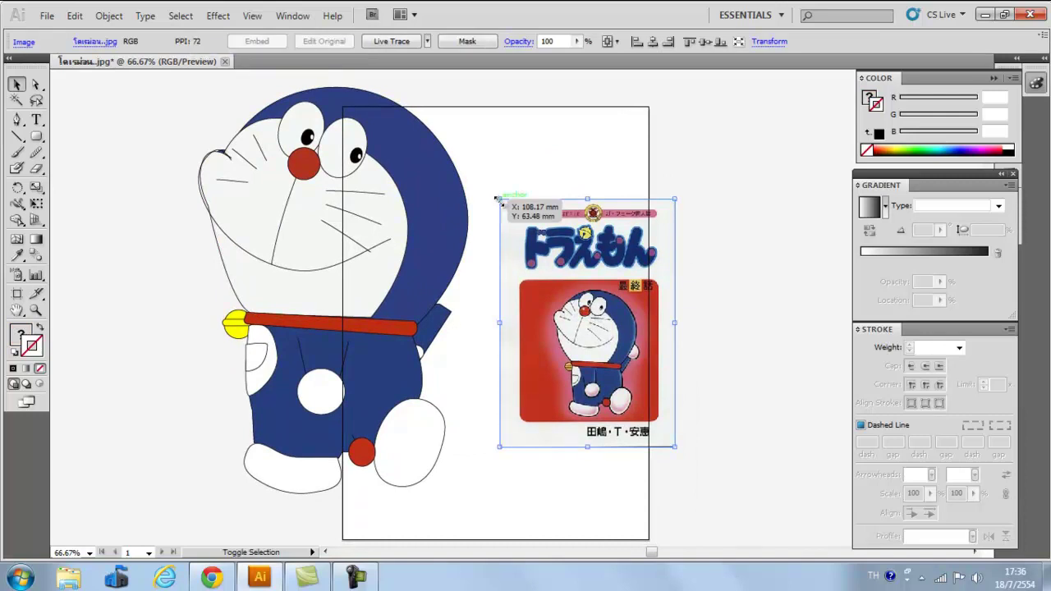
{"action": "left_click_drag", "start_coordinate": [675, 198], "coordinate": [824, 8]}
{"action": "scroll", "coordinate": [710, 461], "scroll_direction": "down", "scroll_amount": 3}
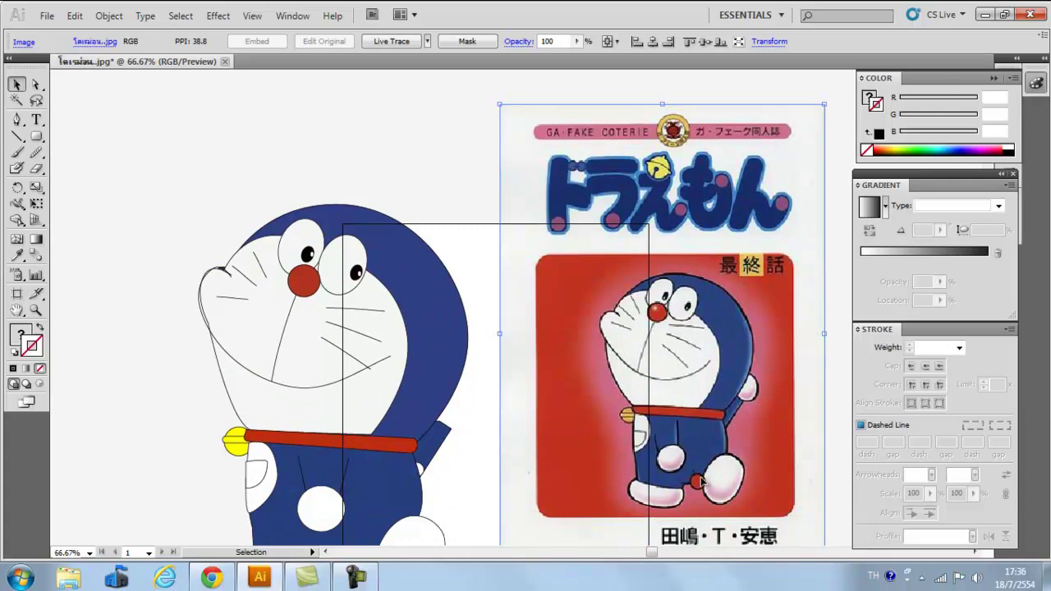
{"action": "left_click", "coordinate": [403, 169]}
{"action": "scroll", "coordinate": [469, 364], "scroll_direction": "down", "scroll_amount": 3}
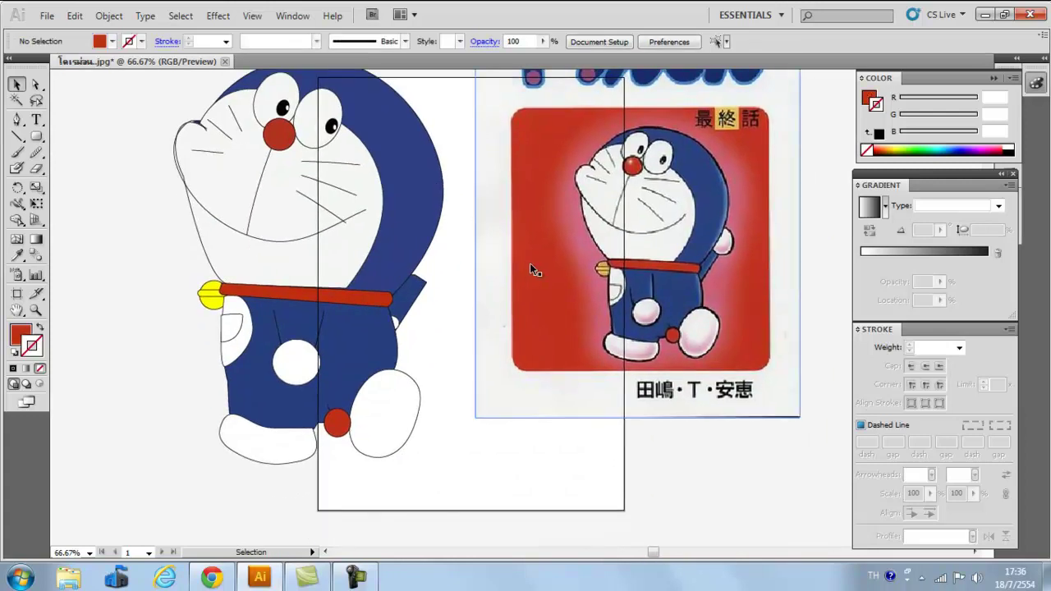
Delete the enlarged reference image, leaving only the enlarged tracing.
{"action": "left_click", "coordinate": [413, 311]}
{"action": "left_click", "coordinate": [467, 328]}
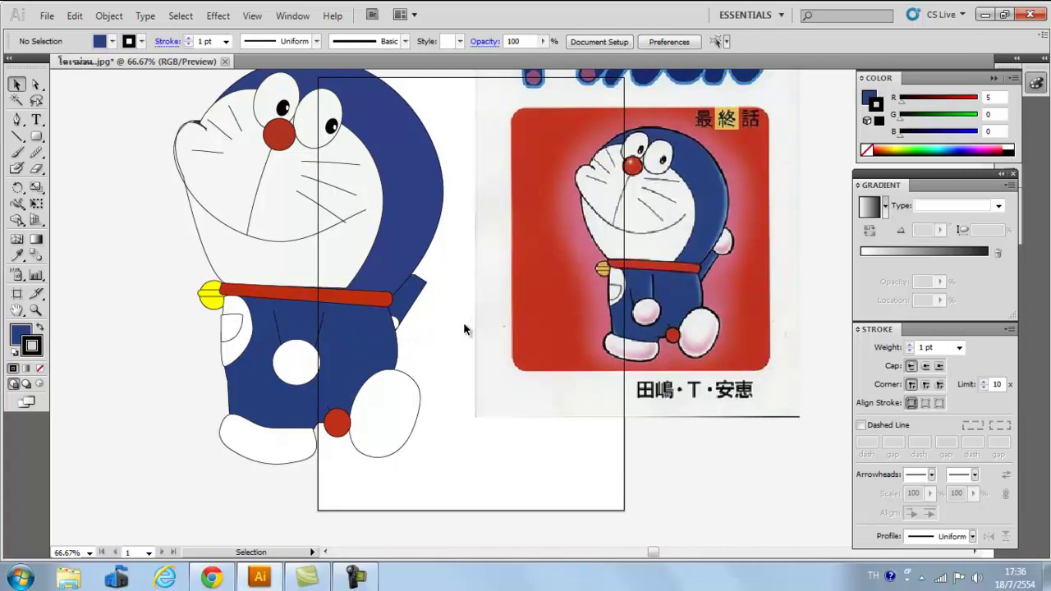
{"action": "scroll", "coordinate": [465, 329], "scroll_direction": "down", "scroll_amount": 3}
{"action": "left_click_drag", "start_coordinate": [548, 300], "coordinate": [645, 339]}
{"action": "key", "text": "Delete"}
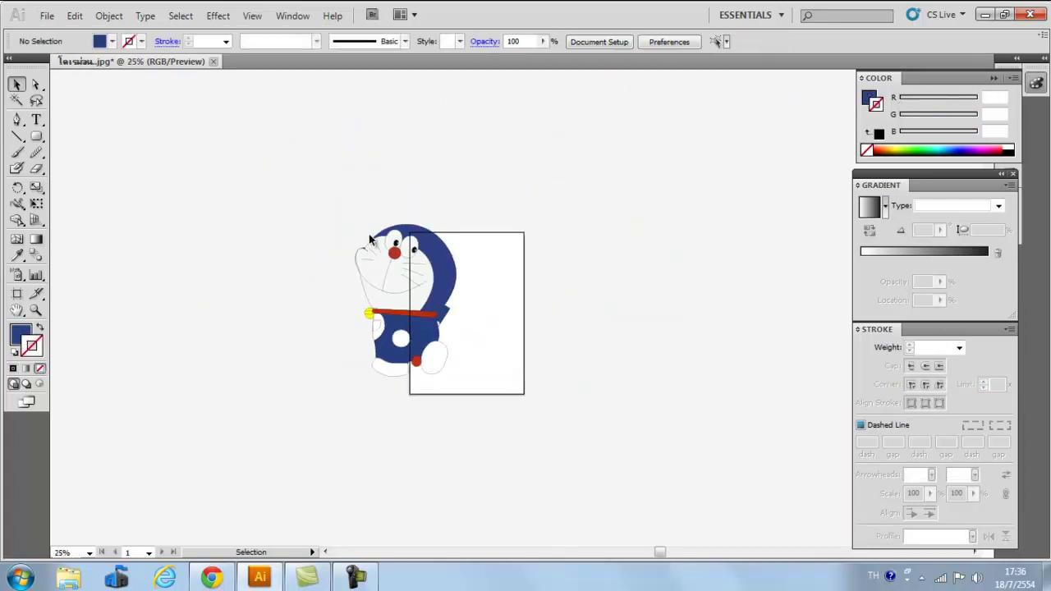
Undo the reference image deletion and the enlargements of the reference image and the tracing.
{"action": "key", "text": "ctrl+z"}
{"action": "key", "text": "ctrl+z"}
{"action": "key", "text": "ctrl+z"}
{"action": "key", "text": "ctrl+z"}
{"action": "key", "text": "ctrl+z"}
{"action": "key", "text": "ctrl+z"}
{"action": "key", "text": "ctrl+z"}
{"action": "key", "text": "ctrl+z"}
{"action": "key", "text": "ctrl+z"}
{"action": "key", "text": "ctrl+z"}
{"action": "key", "text": "ctrl+z"}
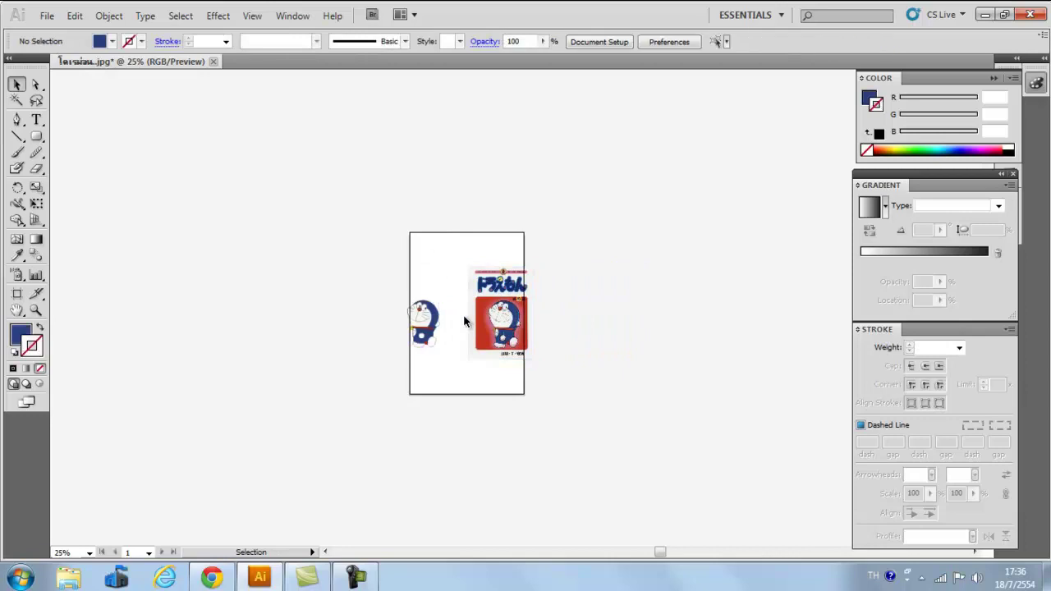
Select every part of the traced character and group the parts into one object.
{"action": "key", "text": "ctrl+plus"}
{"action": "key", "text": "ctrl+plus"}
{"action": "key", "text": "ctrl+plus"}
{"action": "key", "text": "ctrl+plus"}
{"action": "key", "text": "ctrl+plus"}
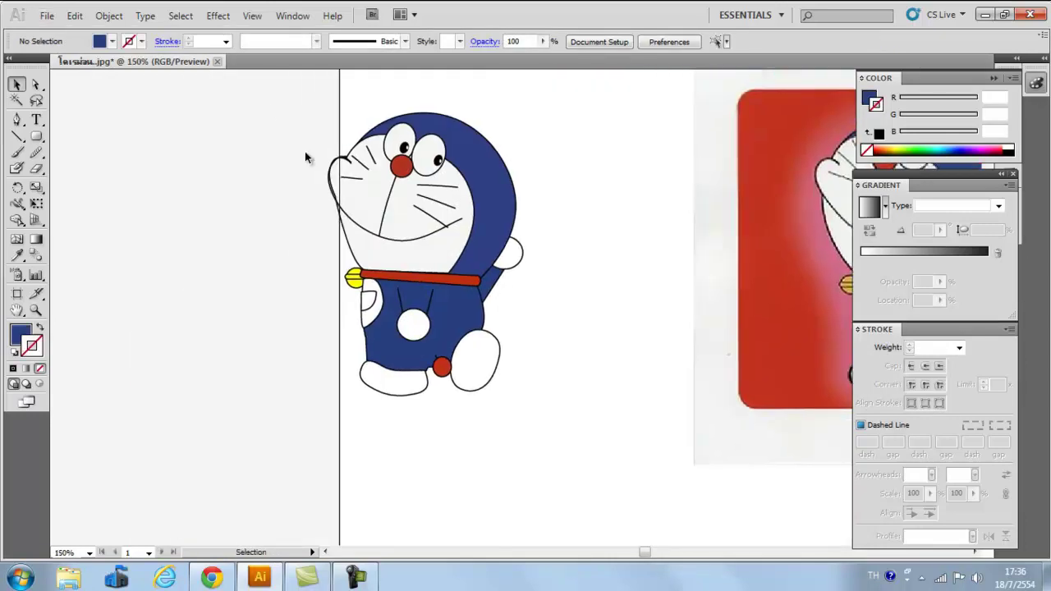
{"action": "left_click_drag", "start_coordinate": [275, 106], "coordinate": [578, 436]}
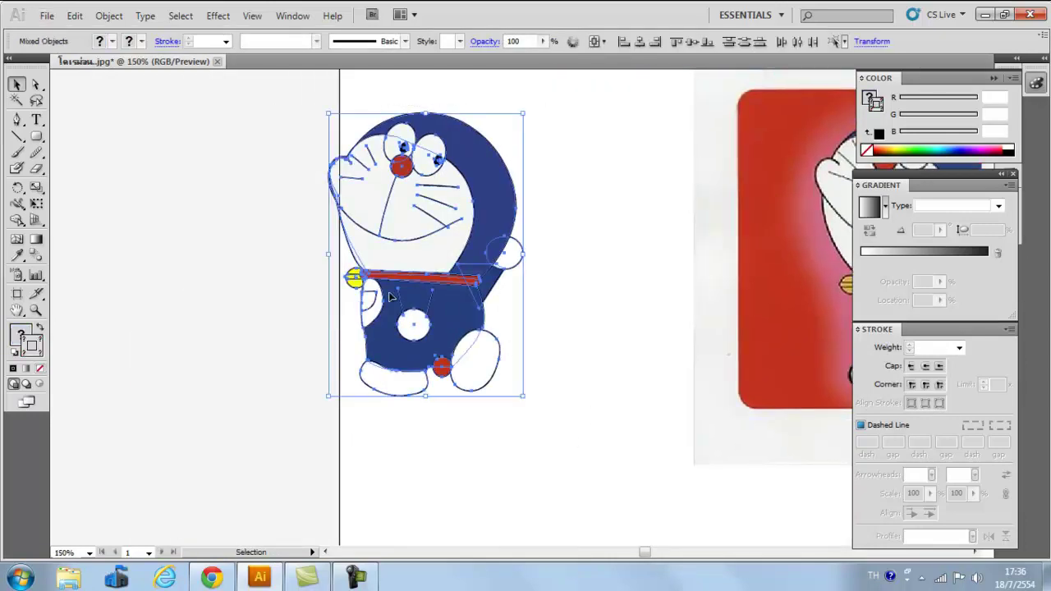
{"action": "right_click", "coordinate": [434, 284]}
{"action": "left_click", "coordinate": [469, 356]}
Move the grouped character so it lies fully inside the artboard's edge, and deselect it.
{"action": "left_click_drag", "start_coordinate": [424, 262], "coordinate": [299, 294]}
{"action": "left_click", "coordinate": [507, 328]}
{"action": "left_click_drag", "start_coordinate": [386, 244], "coordinate": [526, 253]}
{"action": "left_click", "coordinate": [644, 427]}
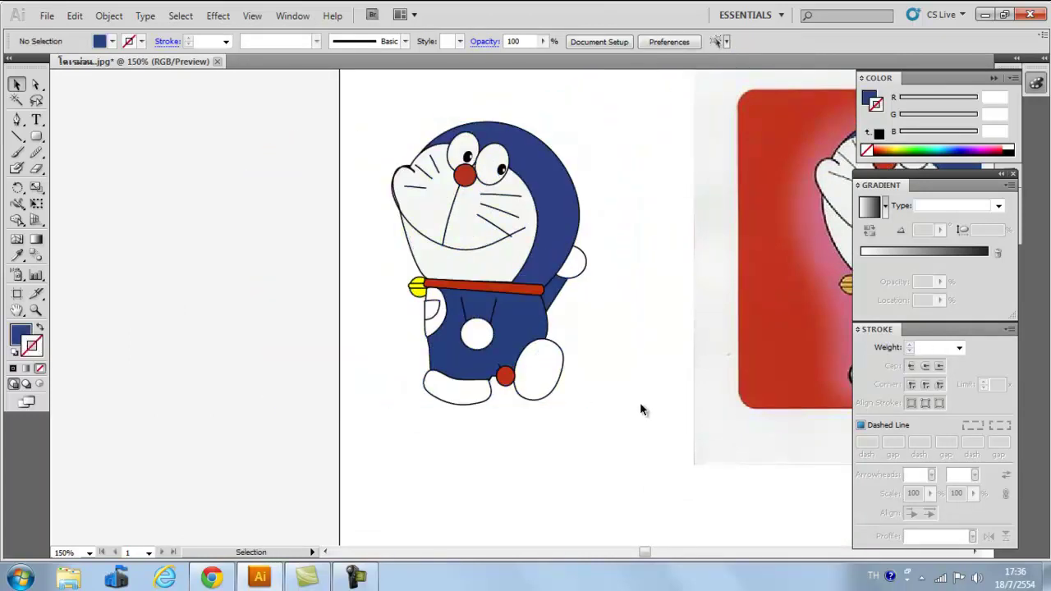
Delete the reference image so only the grouped character remains on the artboard.
{"action": "scroll", "coordinate": [650, 384], "scroll_direction": "down", "scroll_amount": 2}
{"action": "left_click_drag", "start_coordinate": [676, 347], "coordinate": [785, 322]}
{"action": "key", "text": "Delete"}
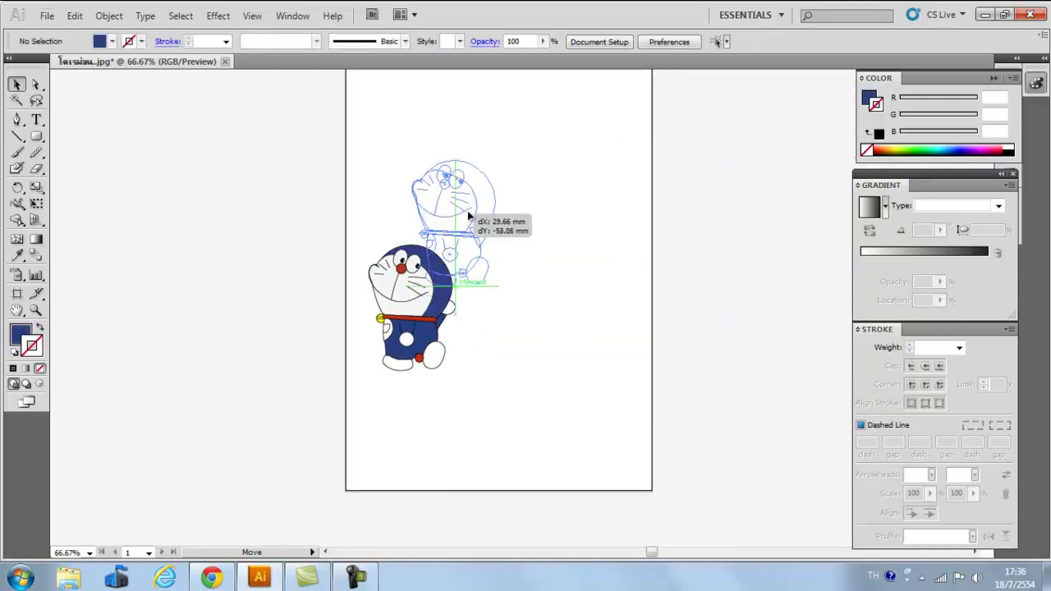